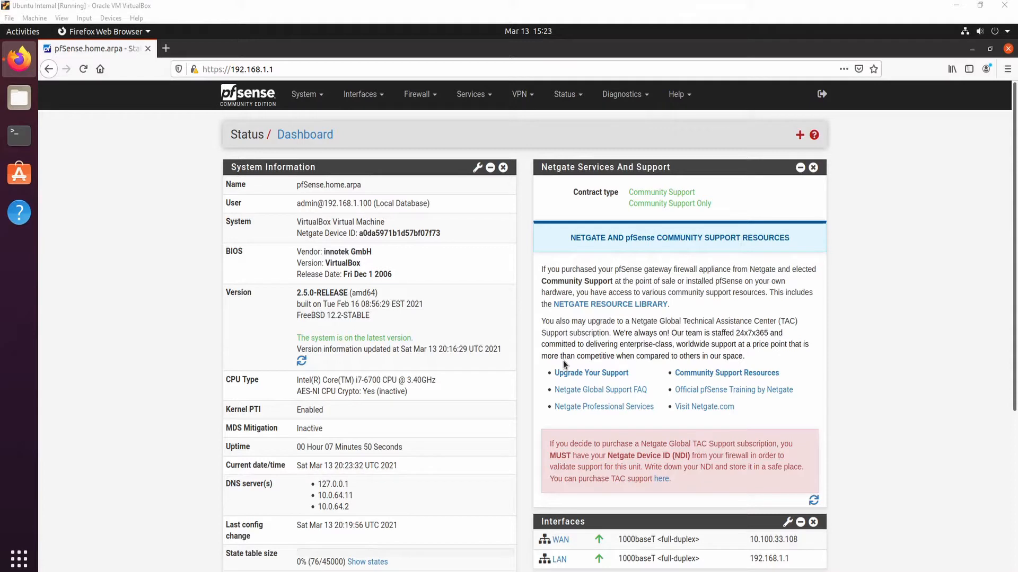
{"action": "left_click", "coordinate": [521, 94]}
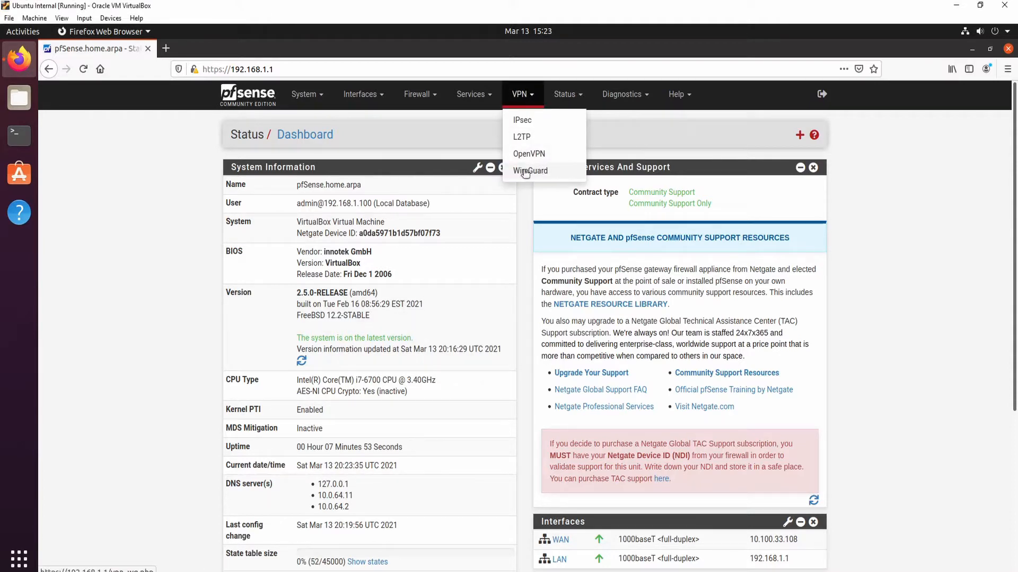
{"action": "left_click", "coordinate": [523, 233]}
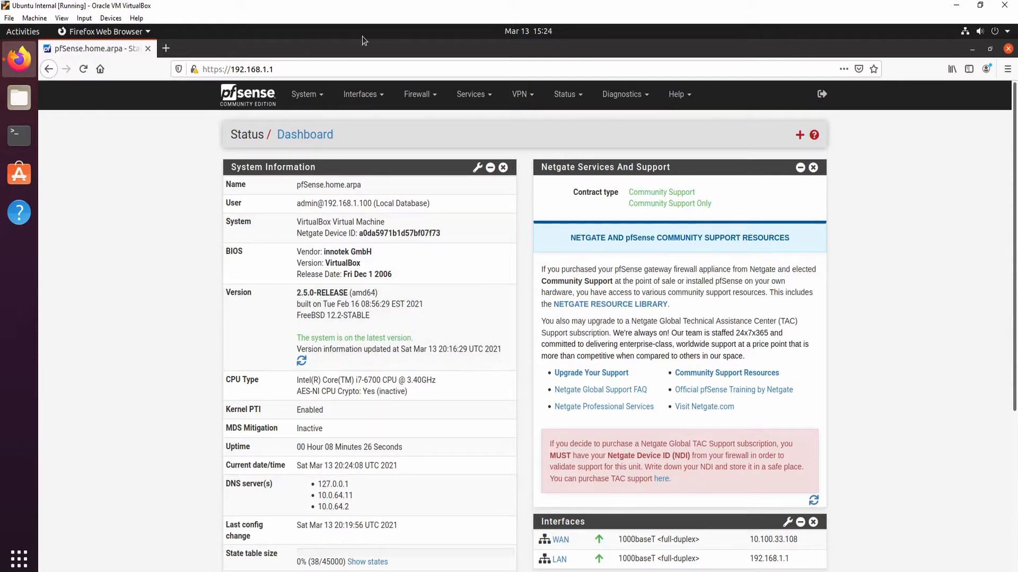
Step: Switch to VirtualBox Manager and review the configuration summaries of the Ubuntu Internal, PFSense and Ubuntu External virtual machines
{"action": "left_click", "coordinate": [290, 0]}
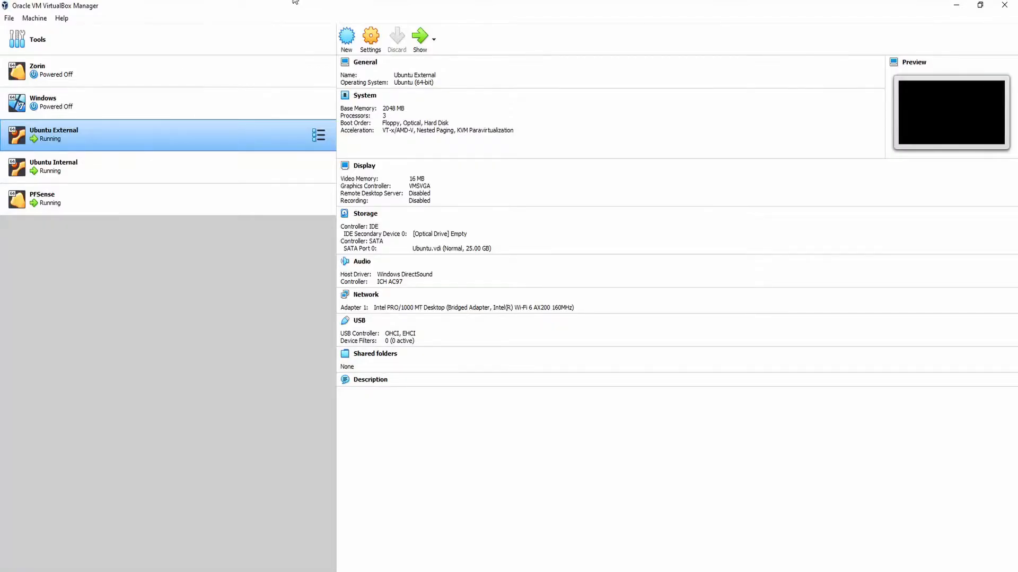
{"action": "left_click", "coordinate": [116, 162]}
{"action": "left_click", "coordinate": [97, 194]}
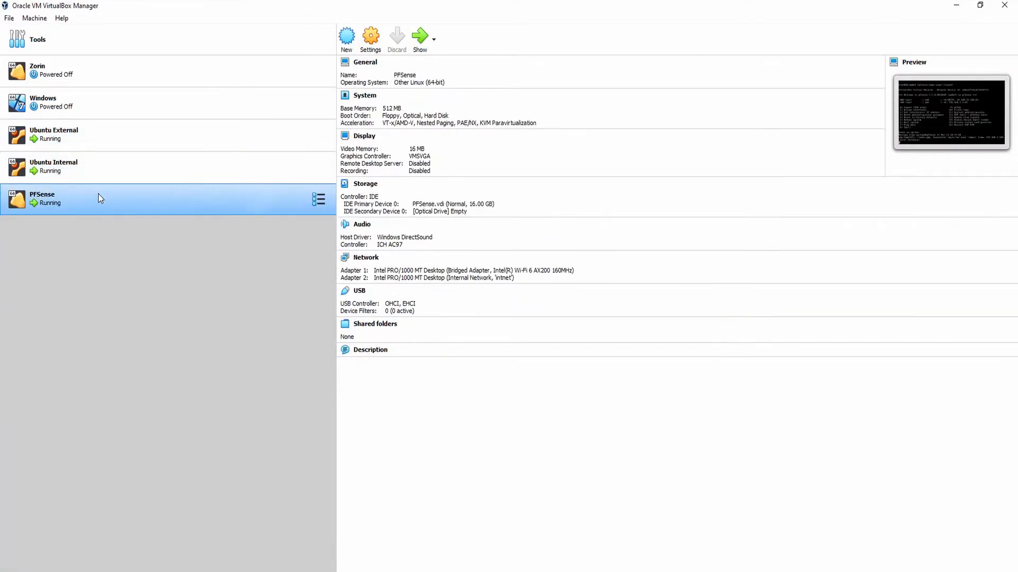
{"action": "left_click", "coordinate": [94, 173]}
{"action": "left_click", "coordinate": [94, 136]}
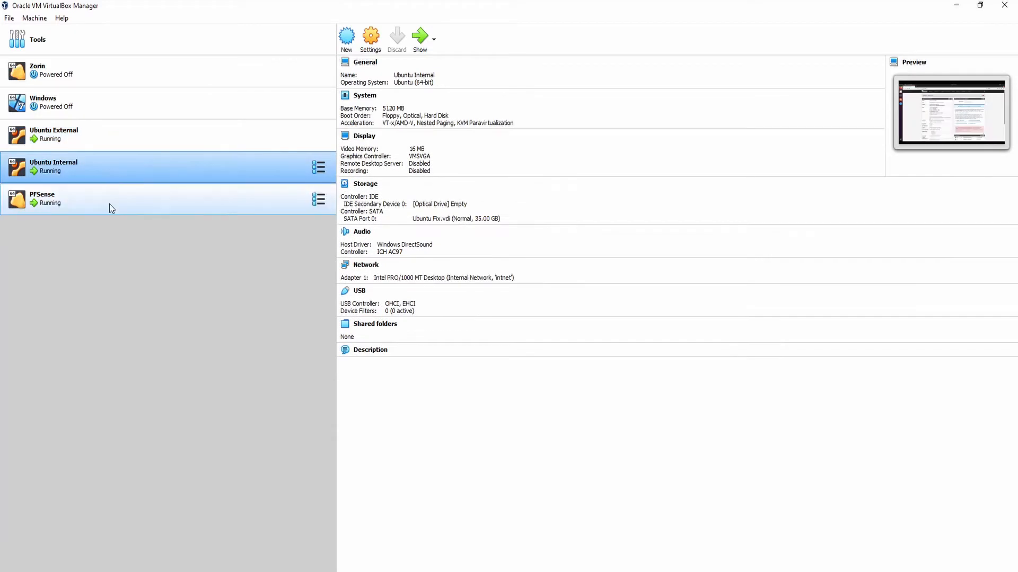
{"action": "left_click", "coordinate": [106, 202]}
{"action": "left_click", "coordinate": [111, 139]}
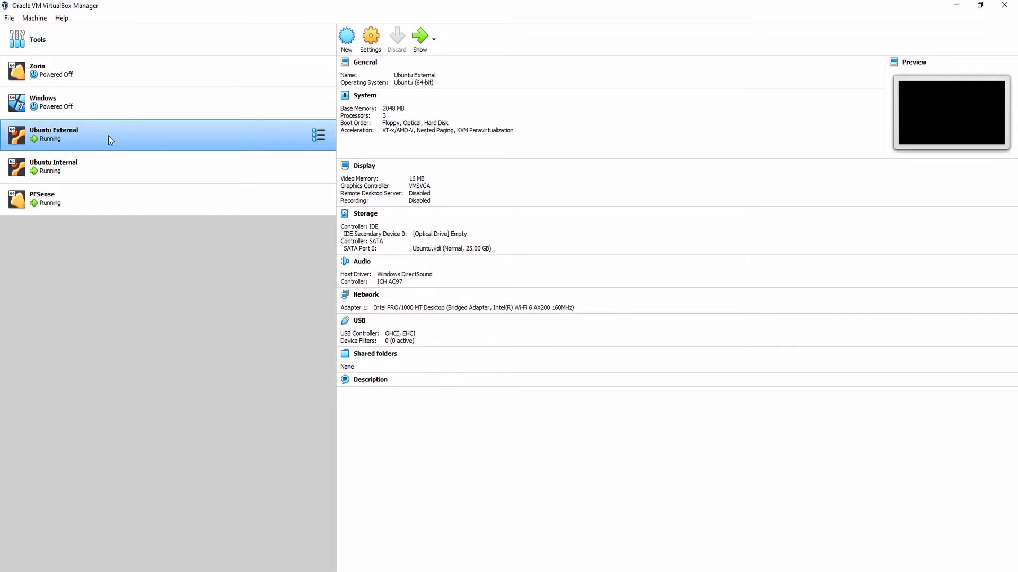
{"action": "left_click", "coordinate": [98, 206]}
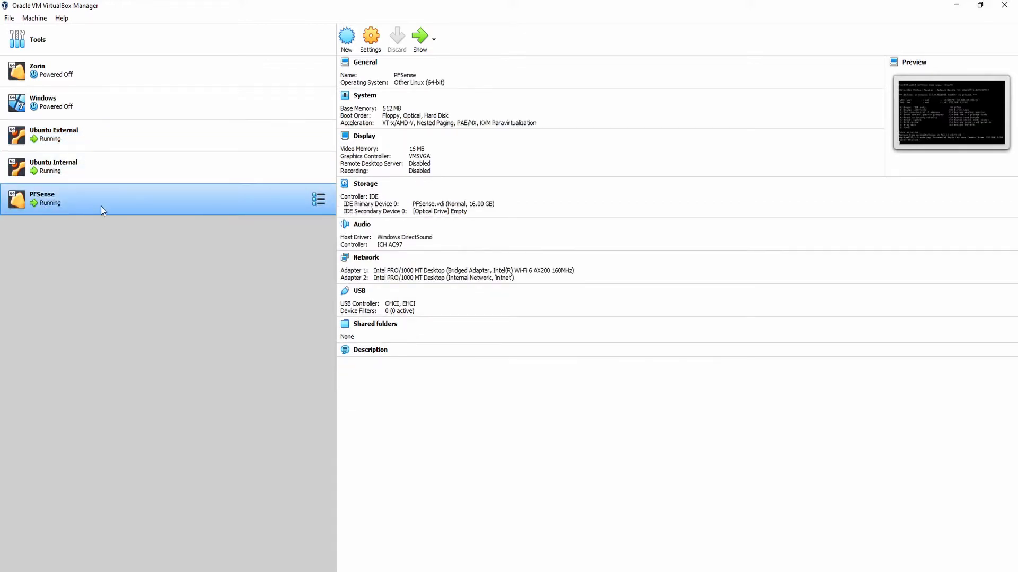
{"action": "left_click", "coordinate": [107, 167]}
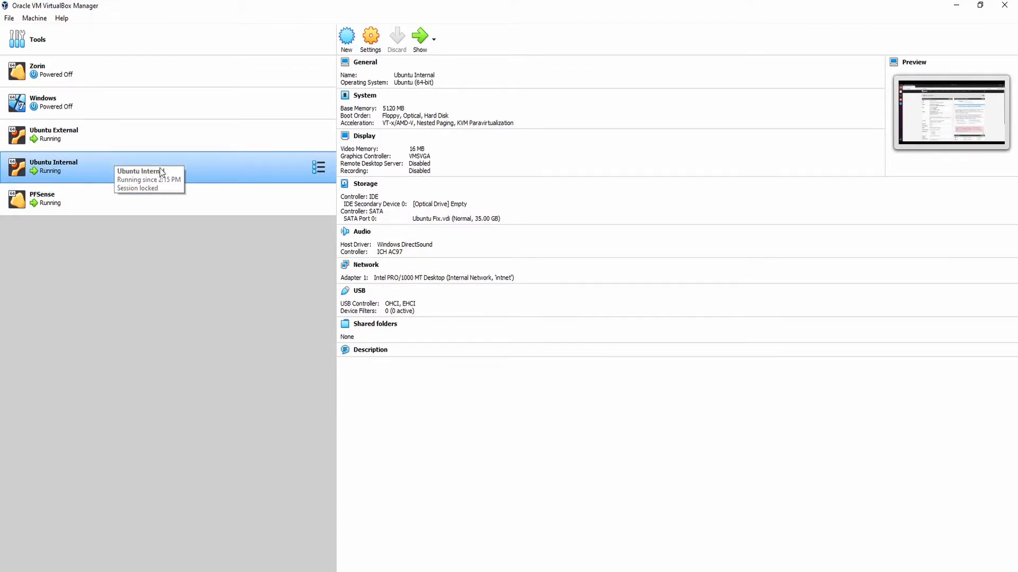
Step: Check the network adapter settings of the Ubuntu External virtual machine, then close them without changes
{"action": "left_click", "coordinate": [106, 133]}
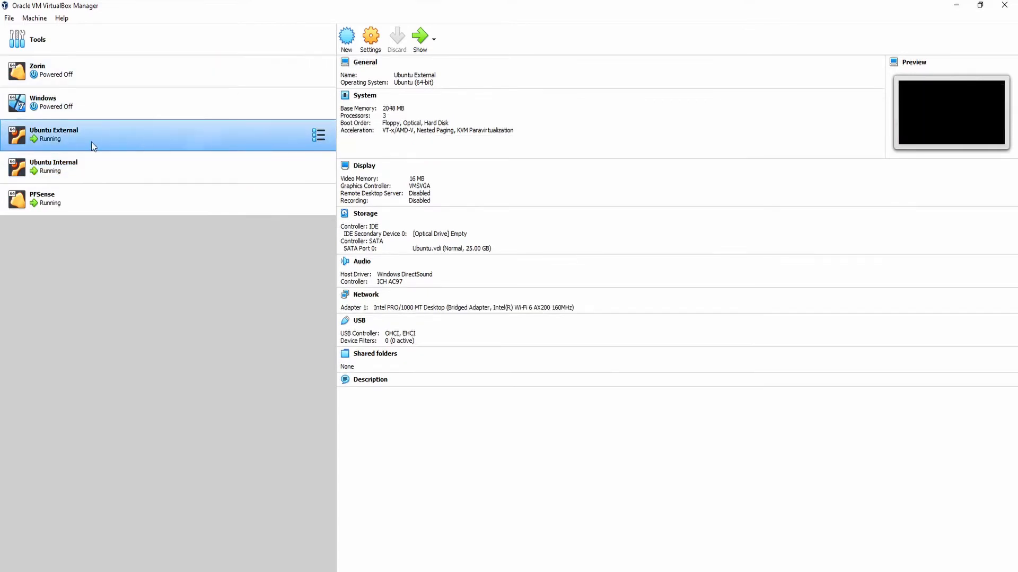
{"action": "left_click", "coordinate": [373, 49]}
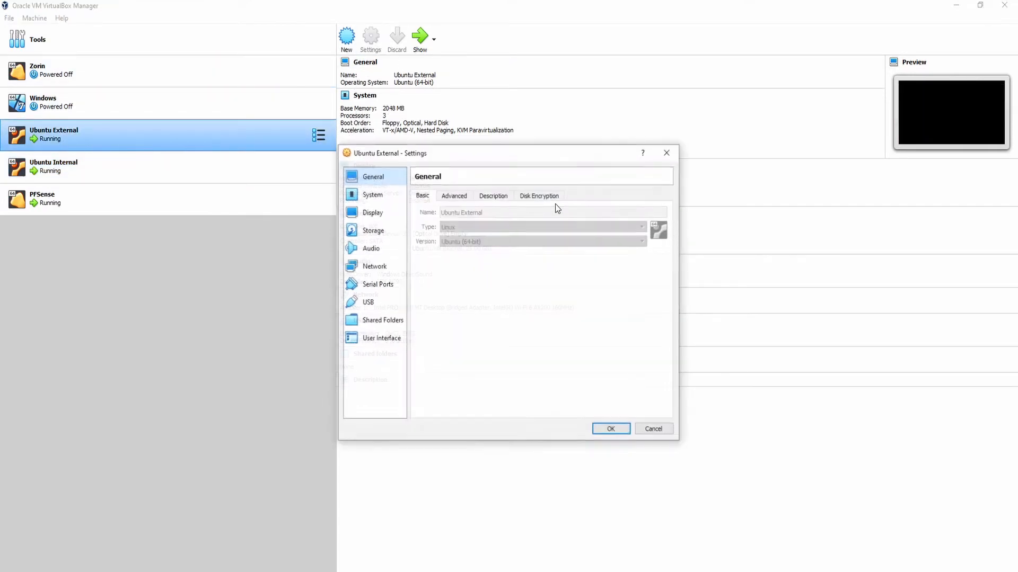
{"action": "left_click", "coordinate": [377, 269]}
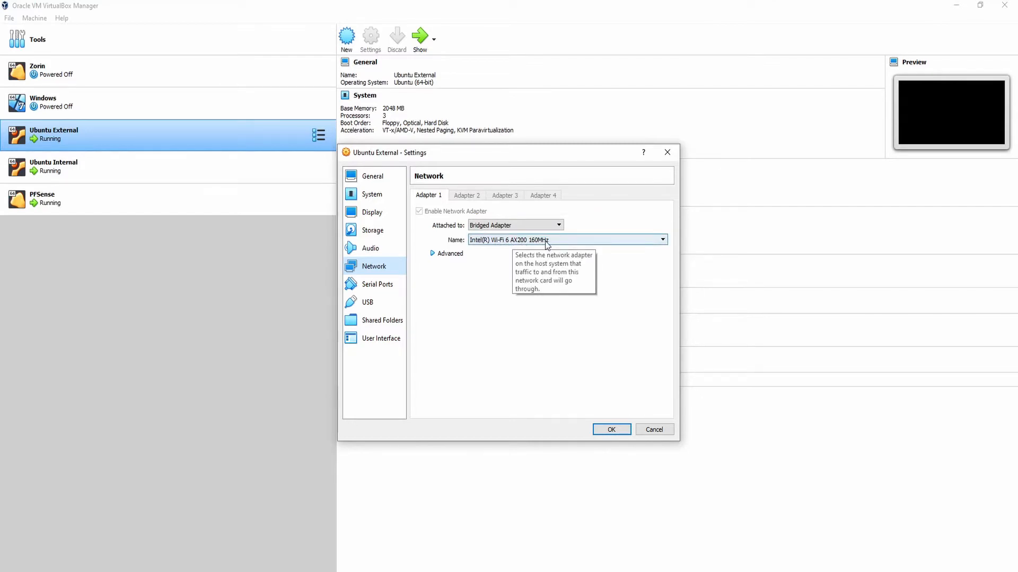
{"action": "left_click", "coordinate": [667, 152]}
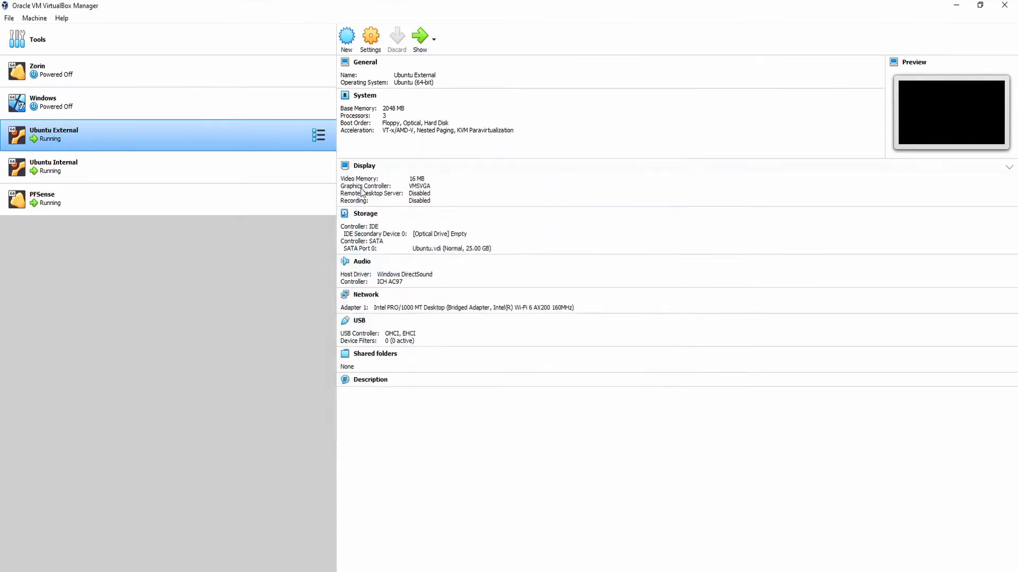
Step: Examine the attachment settings of network adapters 1 and 2 on the PFSense virtual machine and close its settings
{"action": "left_click", "coordinate": [77, 206]}
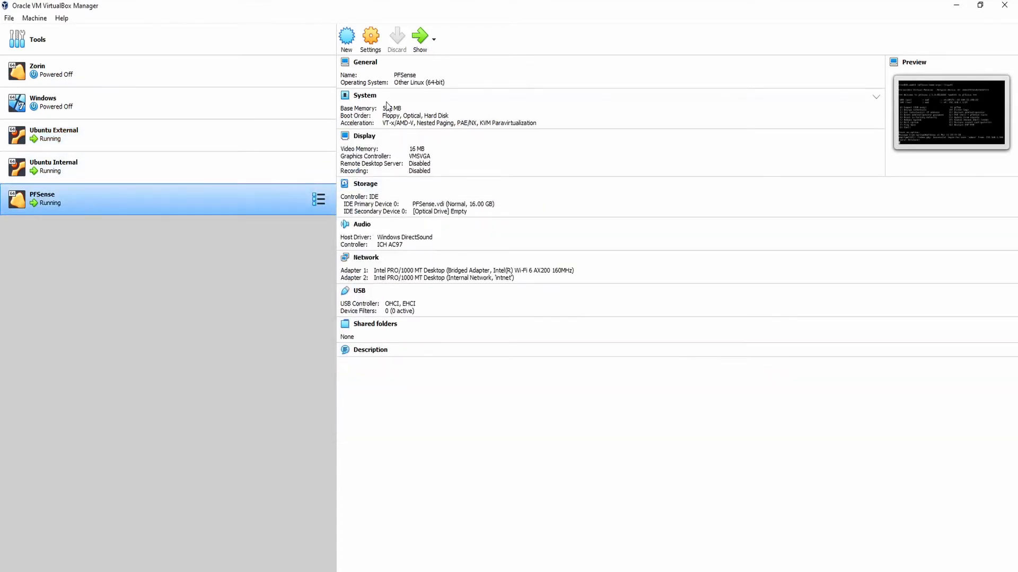
{"action": "left_click", "coordinate": [371, 42]}
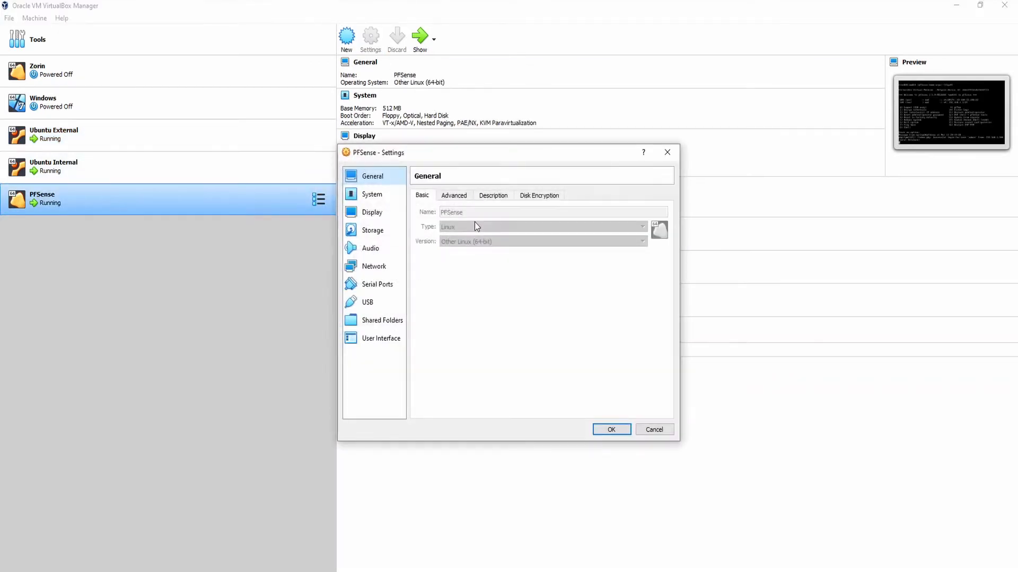
{"action": "left_click", "coordinate": [382, 269]}
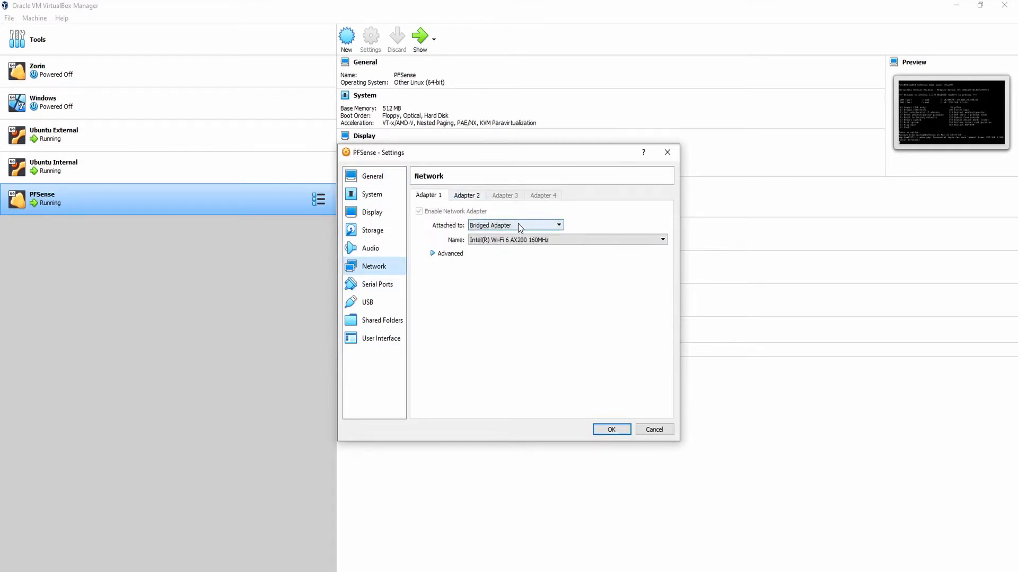
{"action": "left_click", "coordinate": [473, 197]}
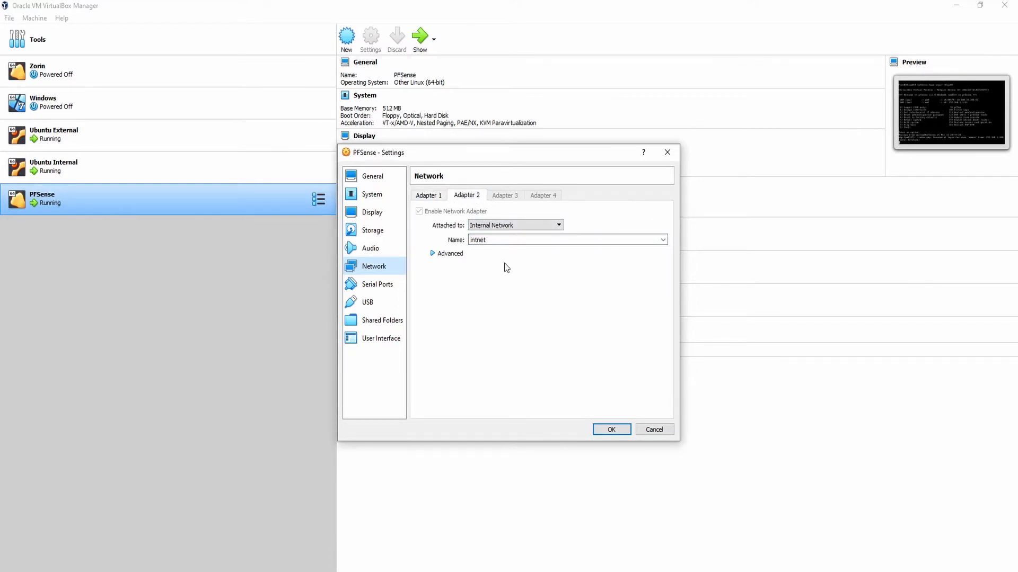
{"action": "left_click", "coordinate": [441, 198]}
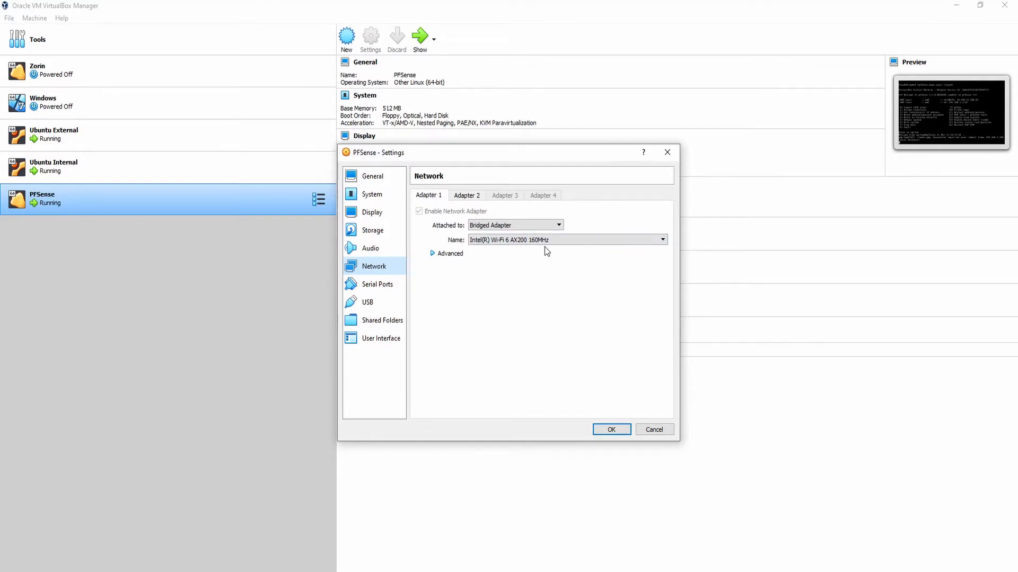
{"action": "left_click", "coordinate": [479, 198]}
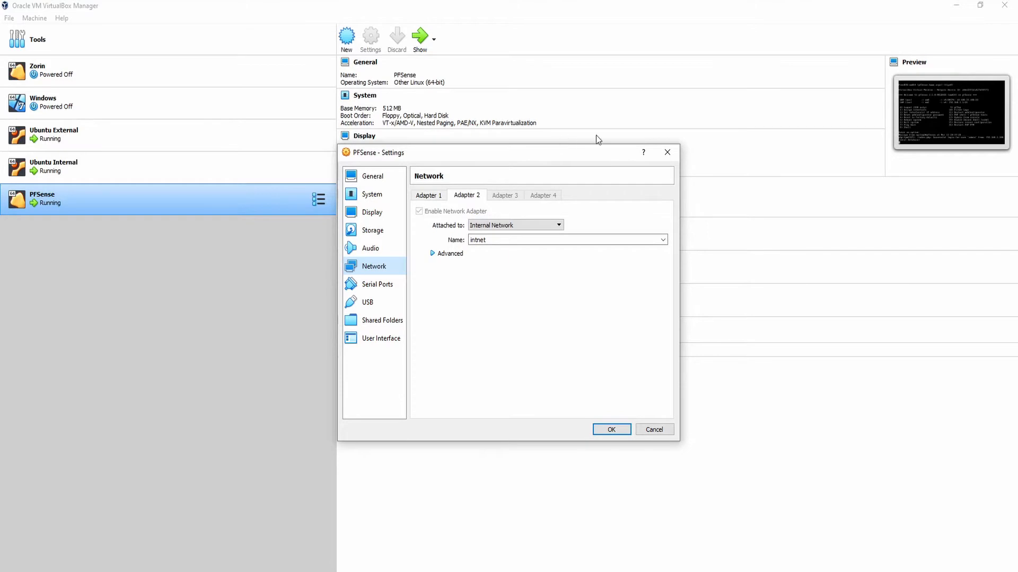
{"action": "left_click", "coordinate": [672, 155]}
Step: Check which network Adapter 1 of the Ubuntu Internal virtual machine is attached to and close its settings
{"action": "left_click", "coordinate": [97, 170]}
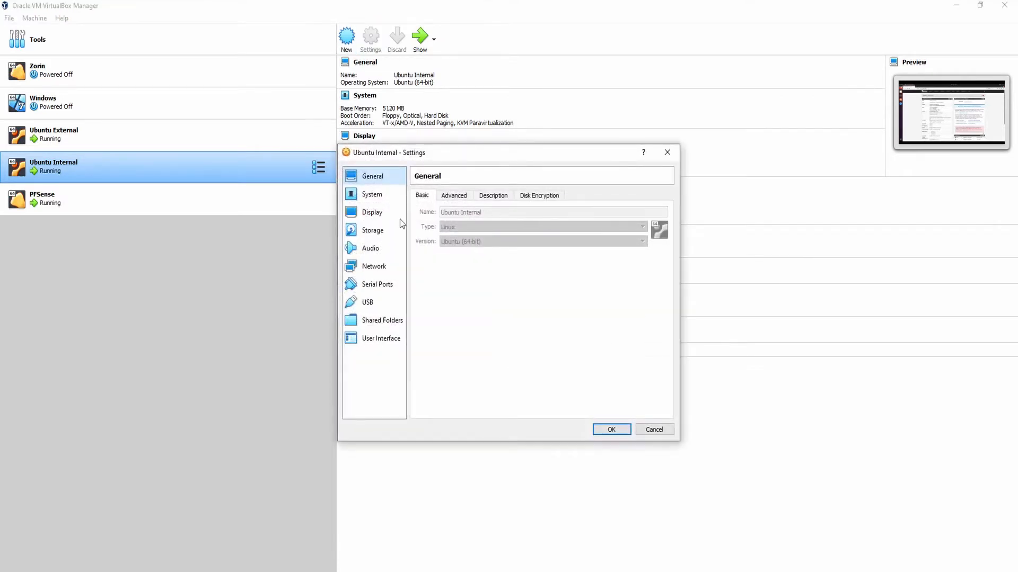
{"action": "left_click", "coordinate": [374, 266]}
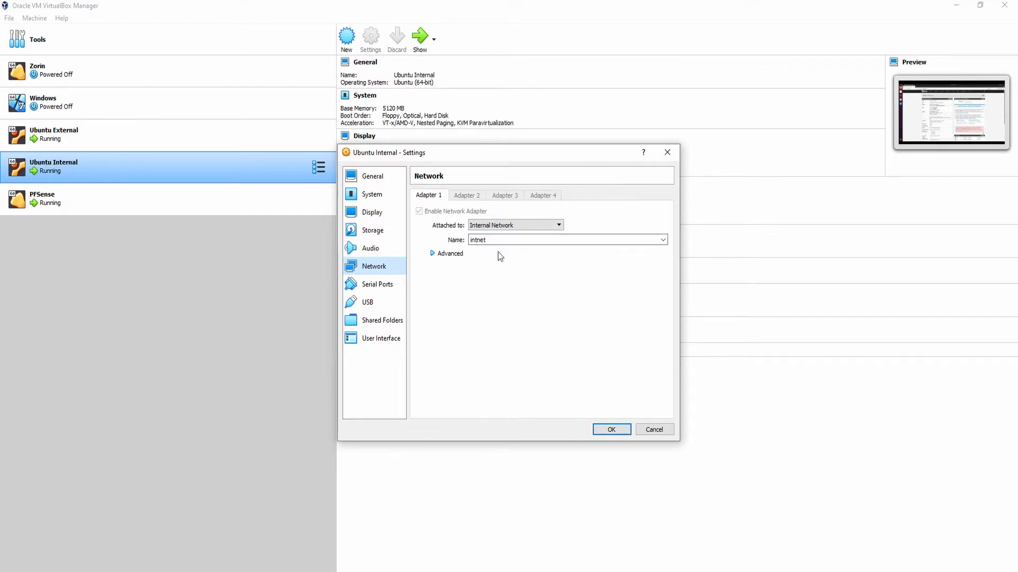
{"action": "left_click", "coordinate": [667, 153]}
Step: Compare the network summaries of the PFSense and Ubuntu Internal virtual machines
{"action": "left_click", "coordinate": [83, 192]}
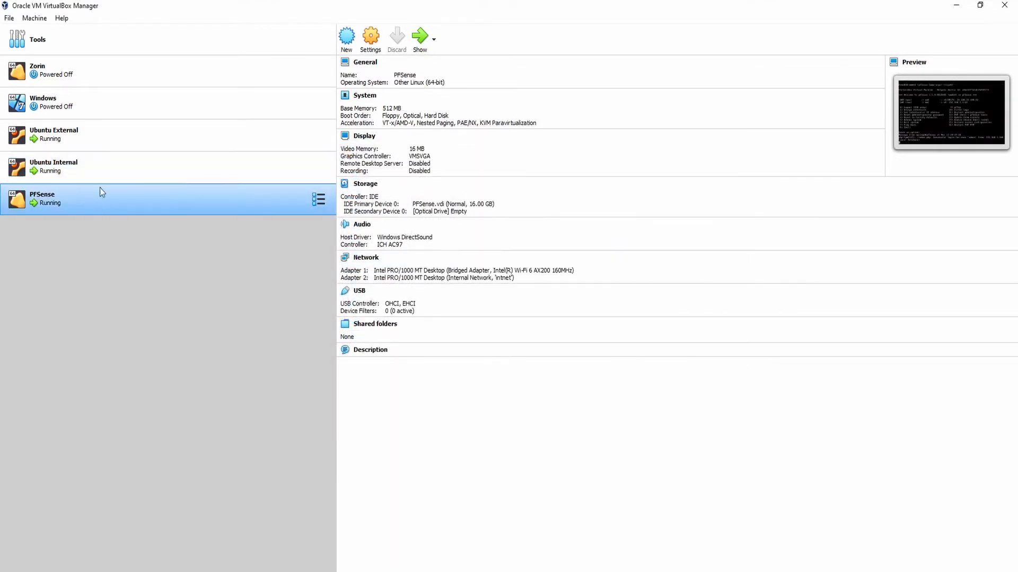
{"action": "left_click", "coordinate": [109, 158]}
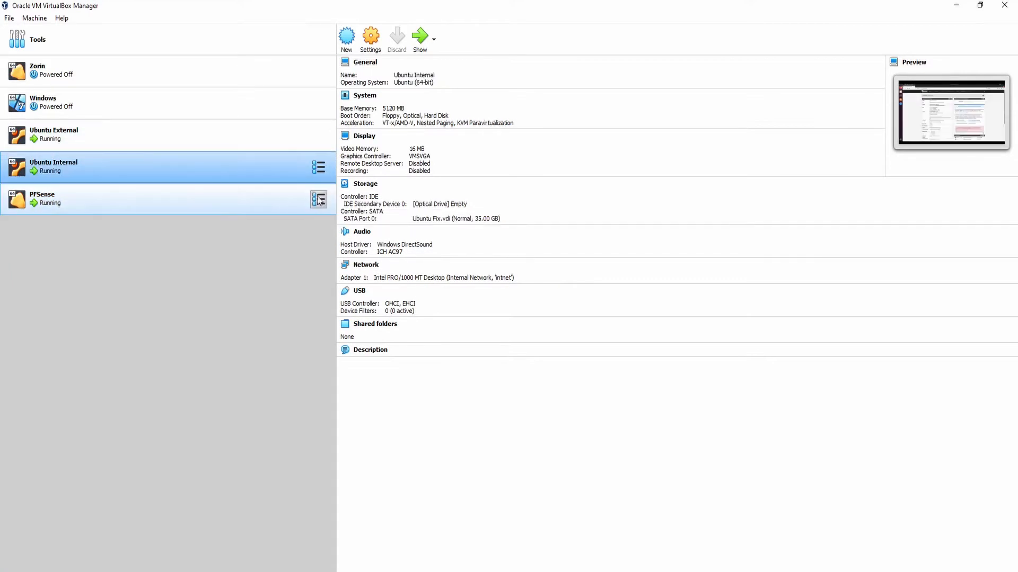
{"action": "left_click", "coordinate": [106, 202]}
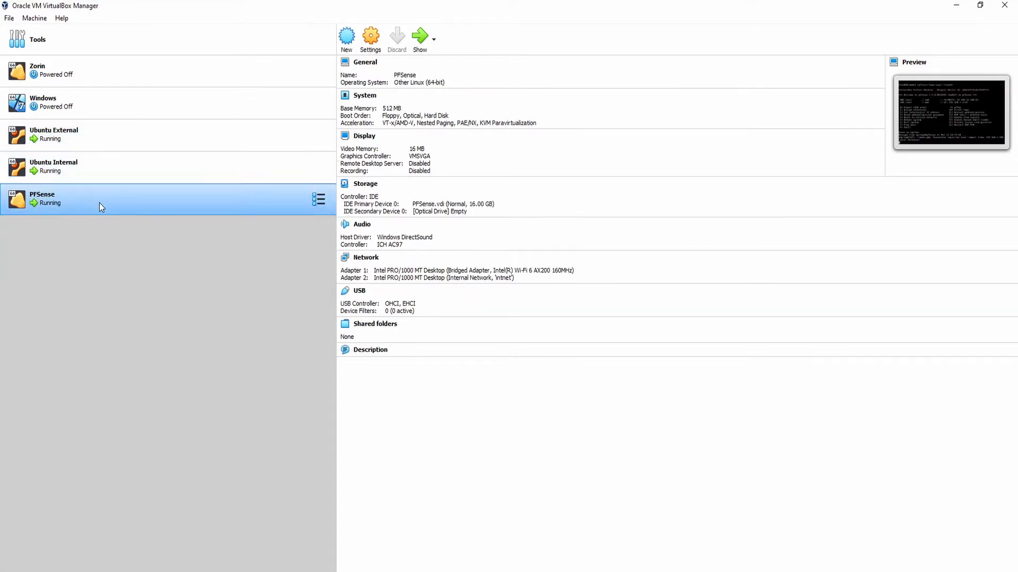
{"action": "left_click", "coordinate": [100, 167]}
{"action": "left_click", "coordinate": [92, 199]}
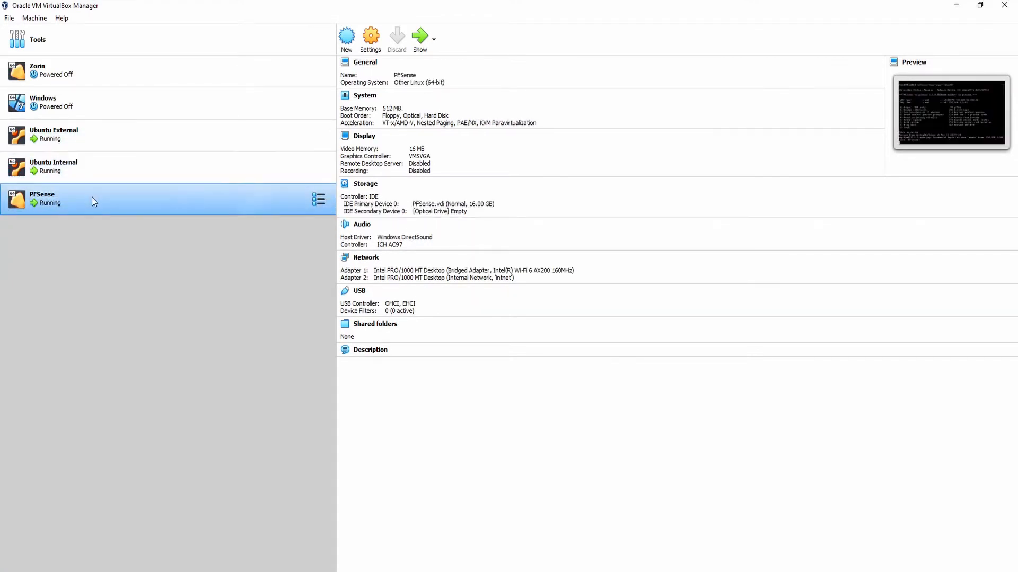
{"action": "left_click", "coordinate": [189, 157]}
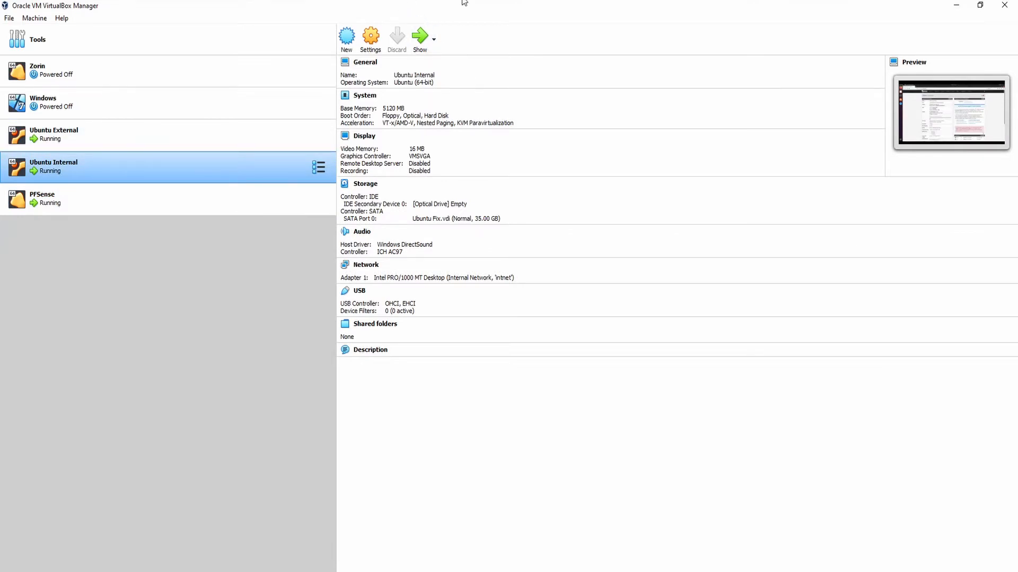
Step: Switch to the running Ubuntu Internal virtual machine and open pfSense's WireGuard tunnels page
{"action": "mouse_move", "coordinate": [547, 1]}
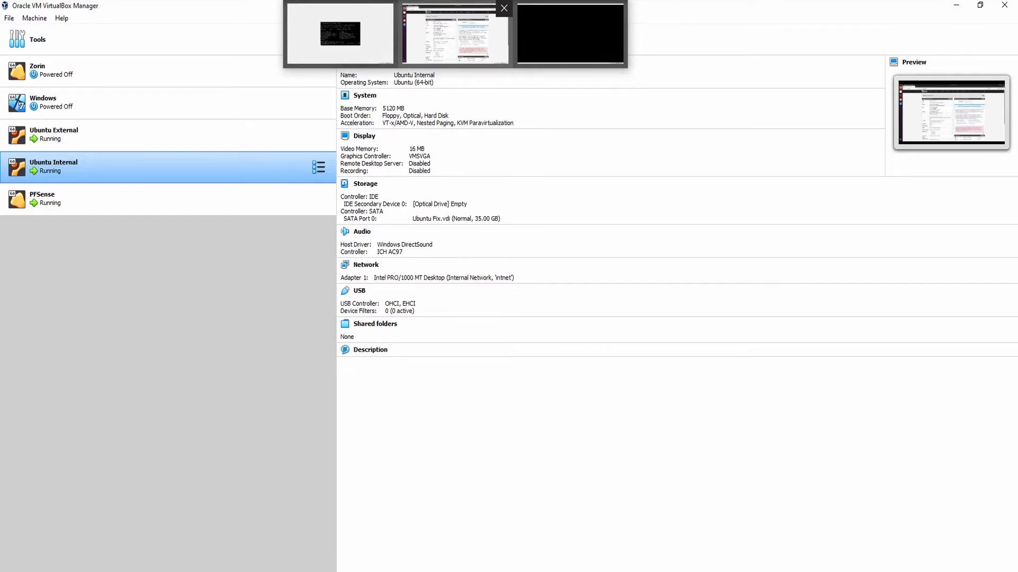
{"action": "left_click", "coordinate": [459, 24]}
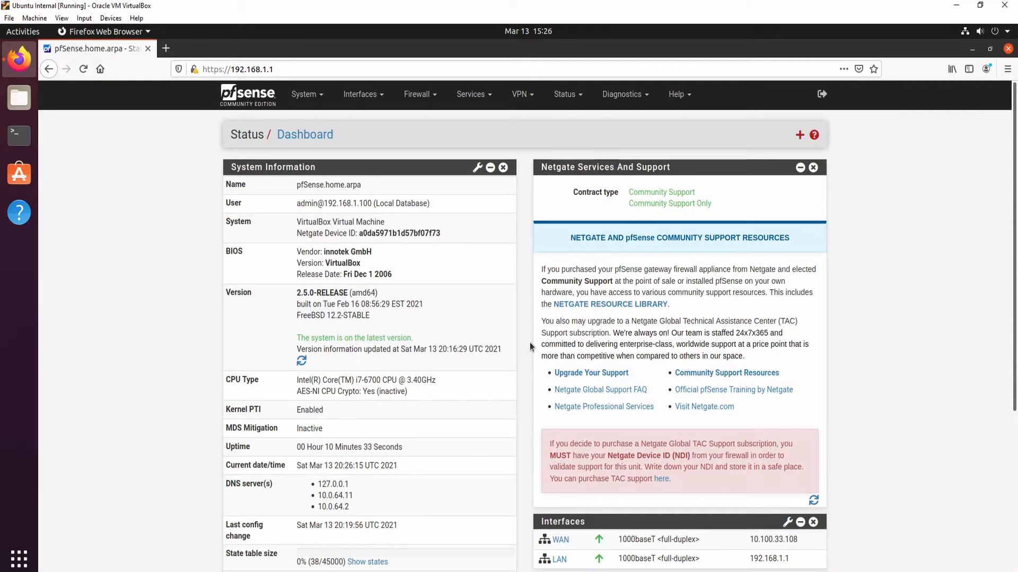
{"action": "left_click", "coordinate": [522, 95]}
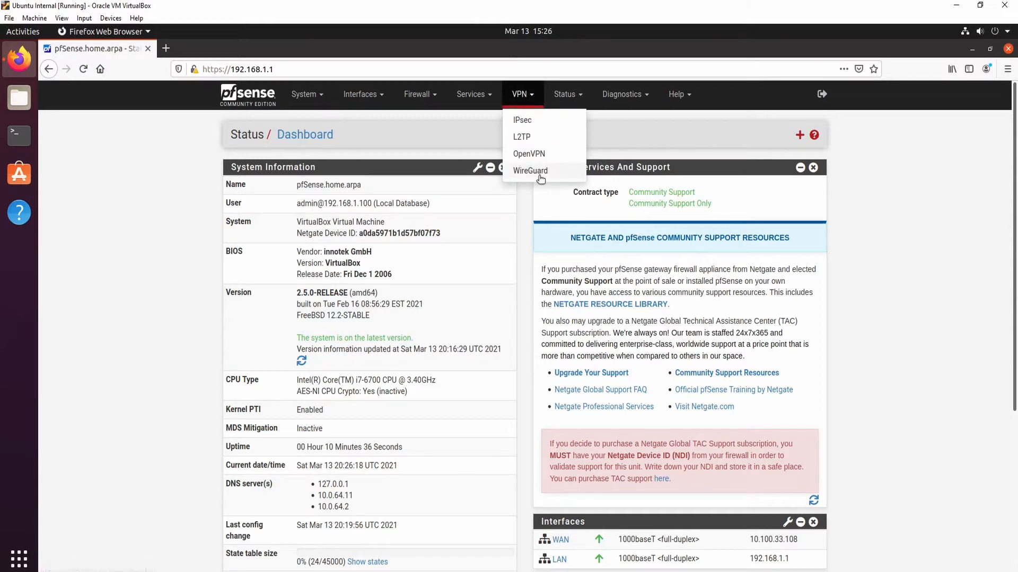
{"action": "left_click", "coordinate": [531, 171]}
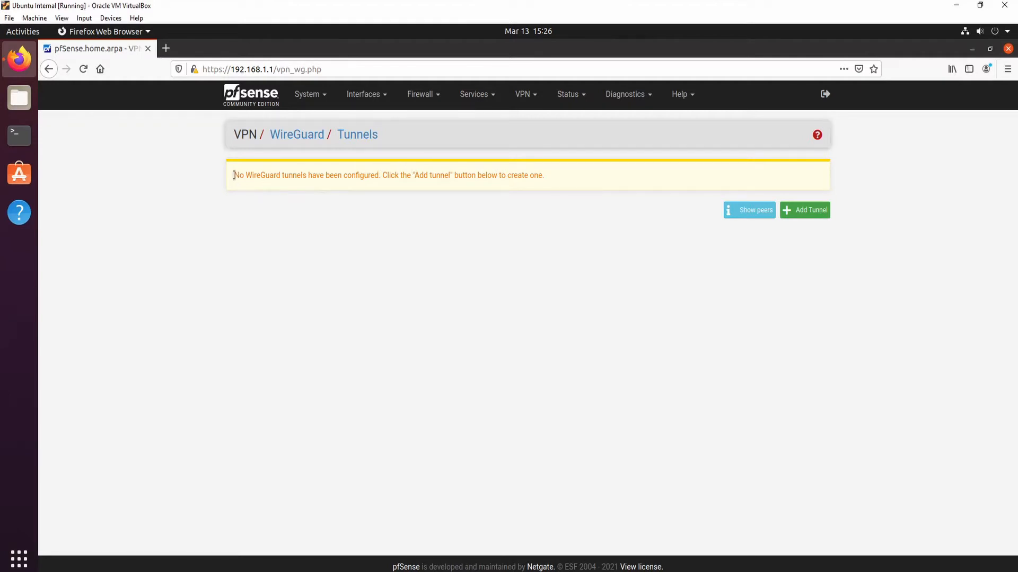
{"action": "left_click_drag", "start_coordinate": [234, 175], "coordinate": [583, 172]}
{"action": "left_click", "coordinate": [583, 173]}
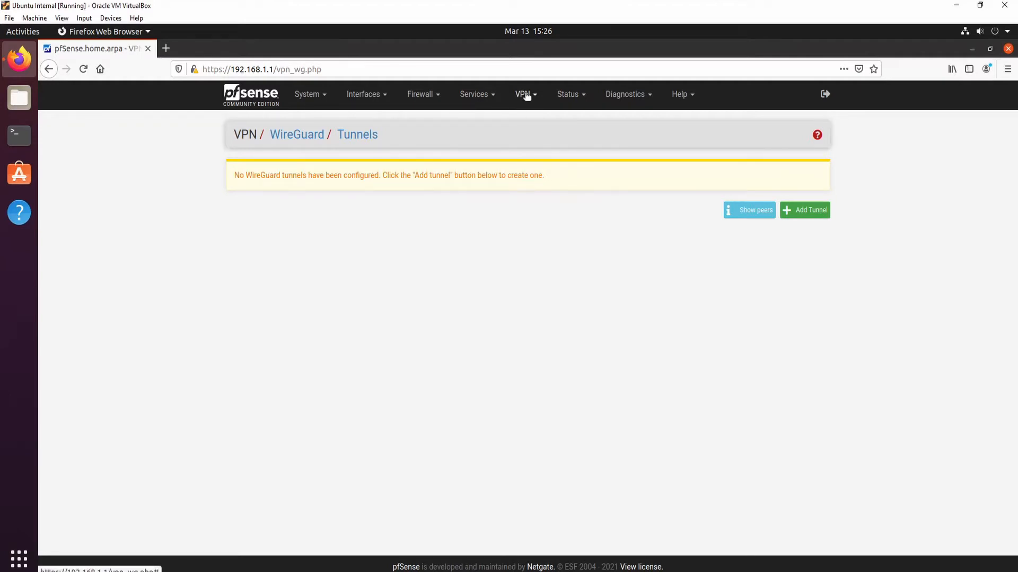
{"action": "left_click", "coordinate": [525, 95]}
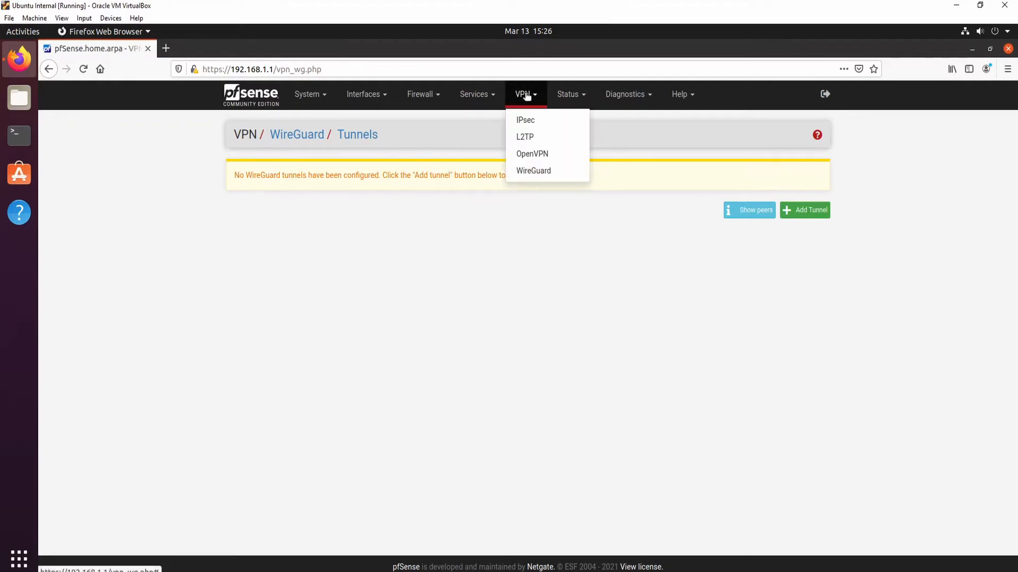
{"action": "left_click", "coordinate": [672, 173]}
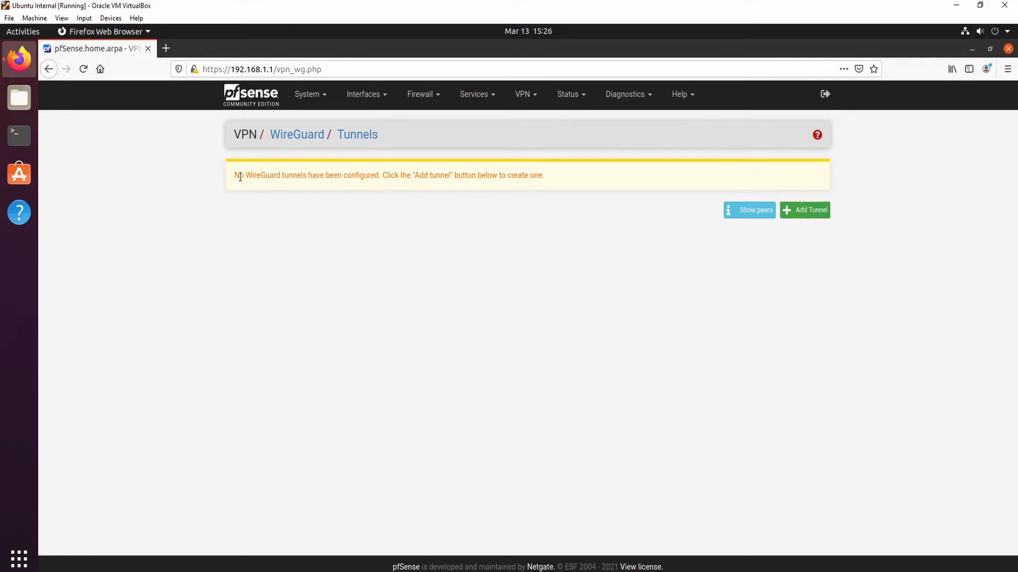
Step: Add a new WireGuard tunnel, enable it and set its description to "Wireguard VPN"
{"action": "left_click", "coordinate": [800, 212]}
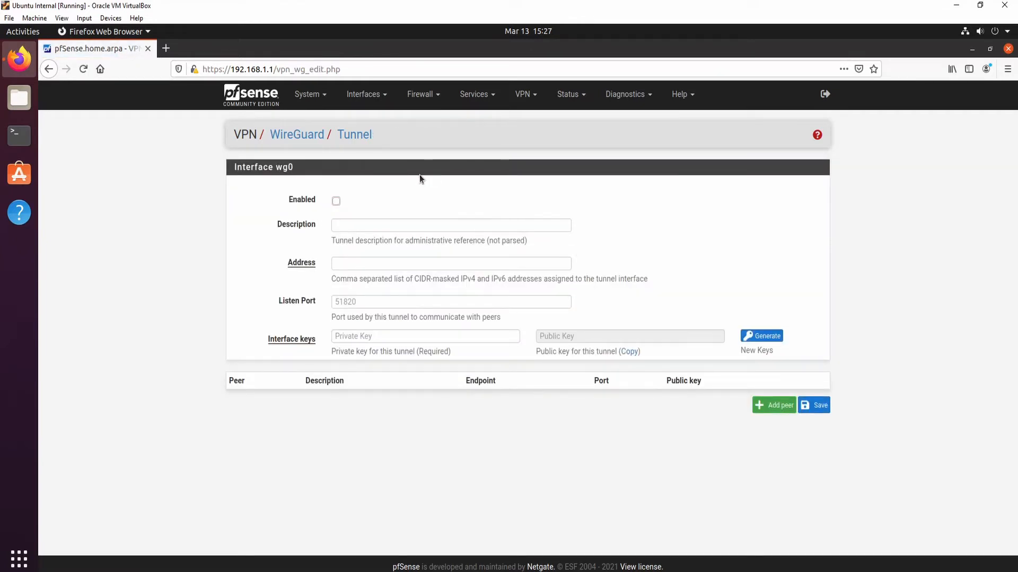
{"action": "left_click", "coordinate": [336, 201]}
{"action": "left_click", "coordinate": [409, 222]}
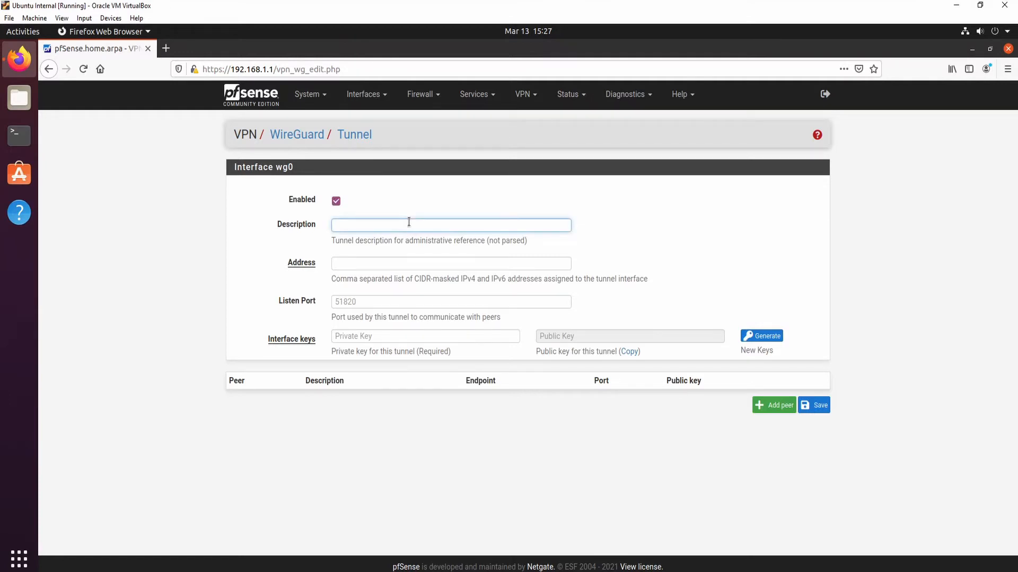
{"action": "type", "text": "Wireguard VPN"}
Step: Set the tunnel's address to 10.0.0.1/24 and generate a new pair of interface keys for it
{"action": "left_click", "coordinate": [443, 264]}
{"action": "type", "text": "10"}
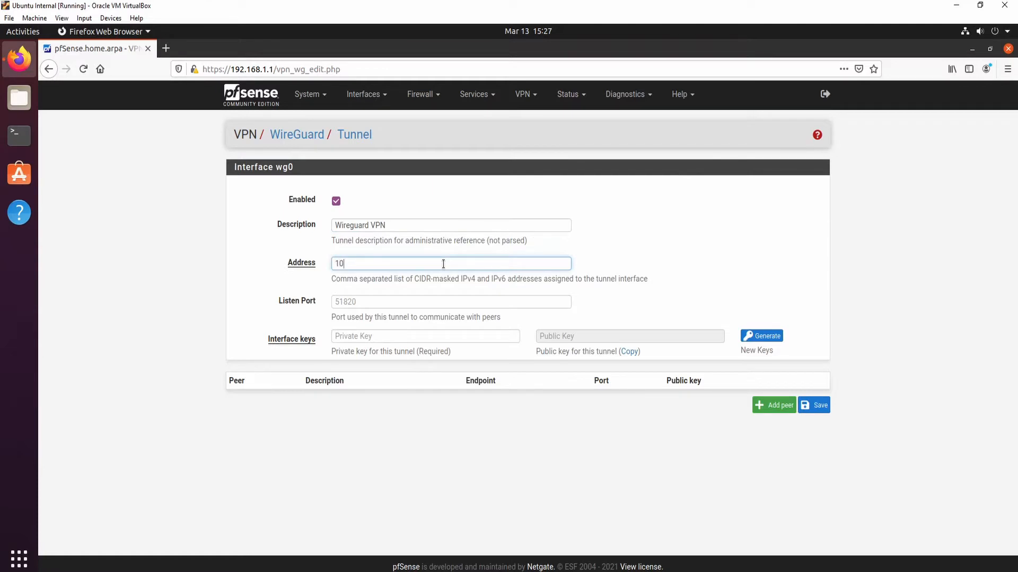
{"action": "type", "text": ".0.0.1/24"}
{"action": "left_click_drag", "start_coordinate": [436, 263], "coordinate": [273, 265]}
{"action": "left_click", "coordinate": [435, 265]}
{"action": "left_click_drag", "start_coordinate": [425, 263], "coordinate": [363, 263]}
{"action": "left_click", "coordinate": [399, 262]}
{"action": "left_click", "coordinate": [337, 263]}
{"action": "mouse_move", "coordinate": [335, 263]}
{"action": "left_mouse_down"}
{"action": "mouse_move", "coordinate": [374, 263]}
{"action": "mouse_move", "coordinate": [334, 265]}
{"action": "left_mouse_up"}
{"action": "left_click", "coordinate": [383, 263]}
{"action": "left_click", "coordinate": [393, 263]}
{"action": "left_click", "coordinate": [393, 265]}
{"action": "left_click_drag", "start_coordinate": [414, 262], "coordinate": [332, 264]}
{"action": "left_click", "coordinate": [334, 264]}
{"action": "left_click", "coordinate": [362, 264]}
{"action": "left_click", "coordinate": [476, 336]}
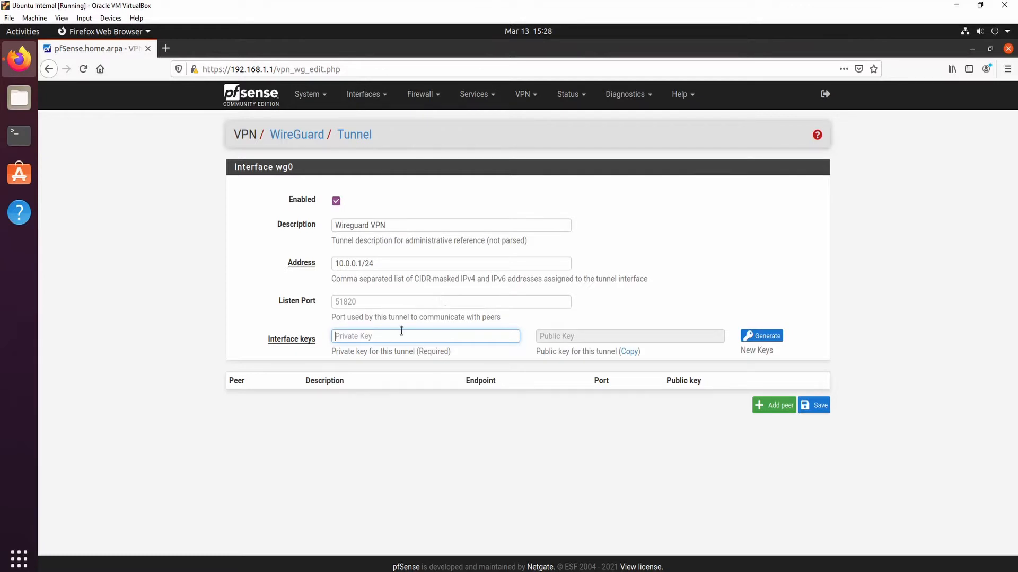
{"action": "left_click", "coordinate": [760, 338]}
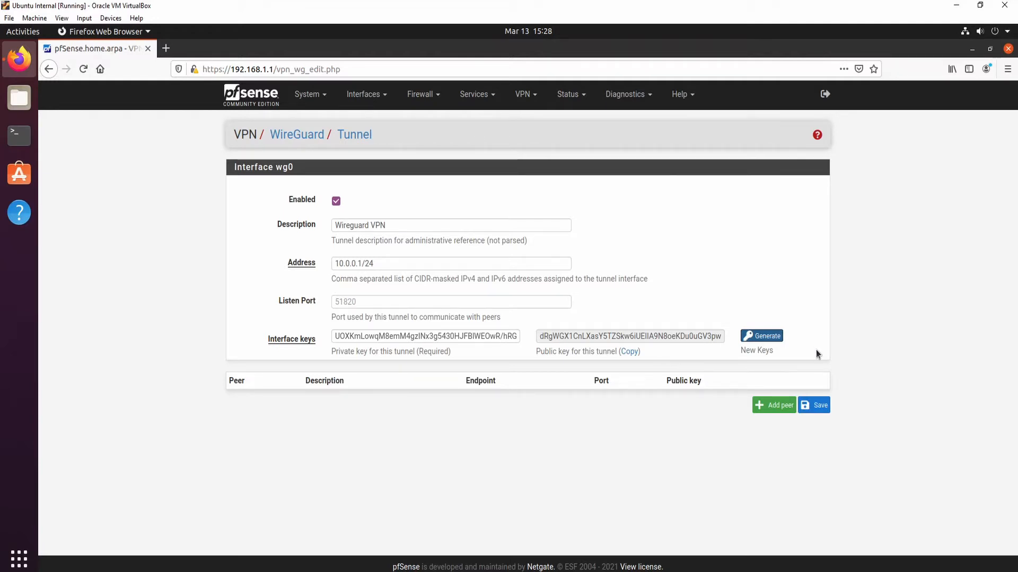
{"action": "left_click", "coordinate": [768, 409]}
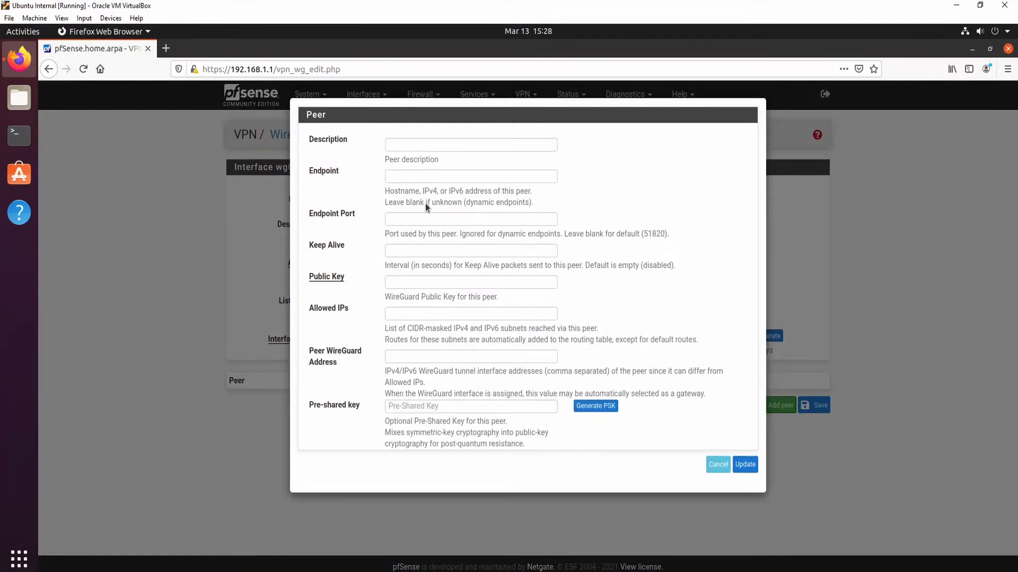
{"action": "left_click", "coordinate": [423, 145]}
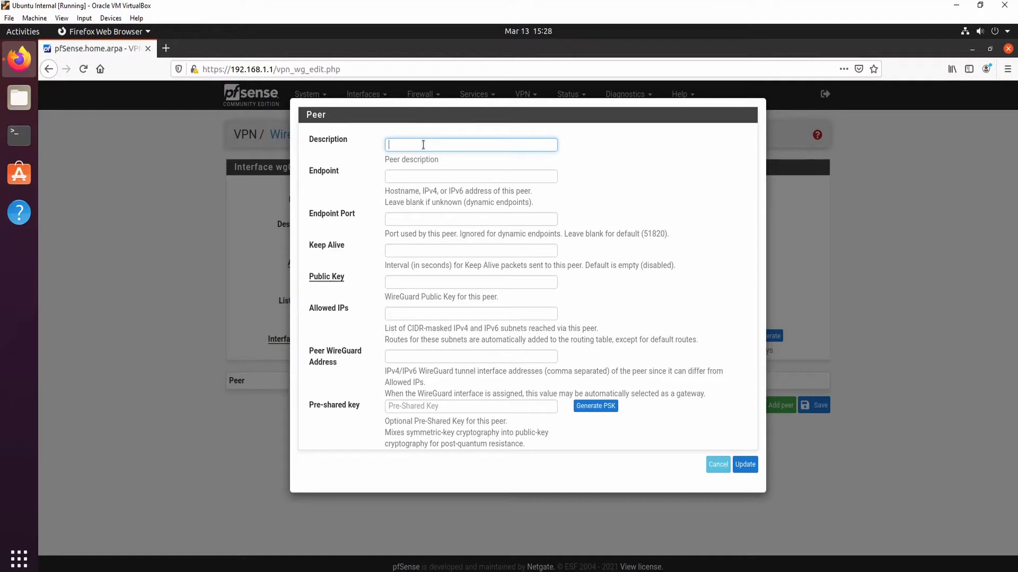
{"action": "type", "text": "Ubuntu External"}
{"action": "left_click_drag", "start_coordinate": [469, 140], "coordinate": [364, 148]}
{"action": "left_click", "coordinate": [471, 145]}
{"action": "left_click", "coordinate": [744, 470]}
{"action": "left_click", "coordinate": [579, 294]}
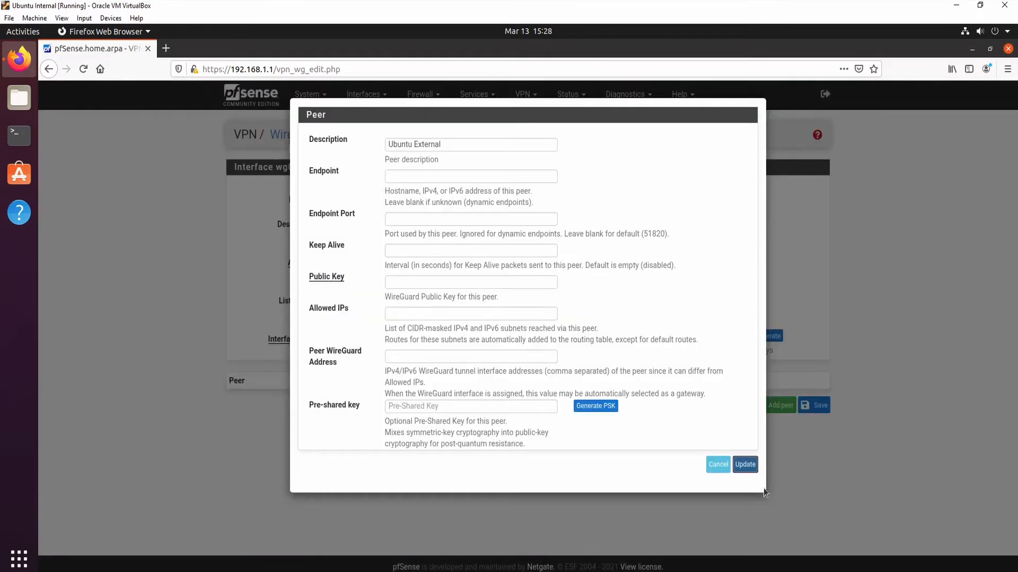
{"action": "left_click", "coordinate": [717, 465]}
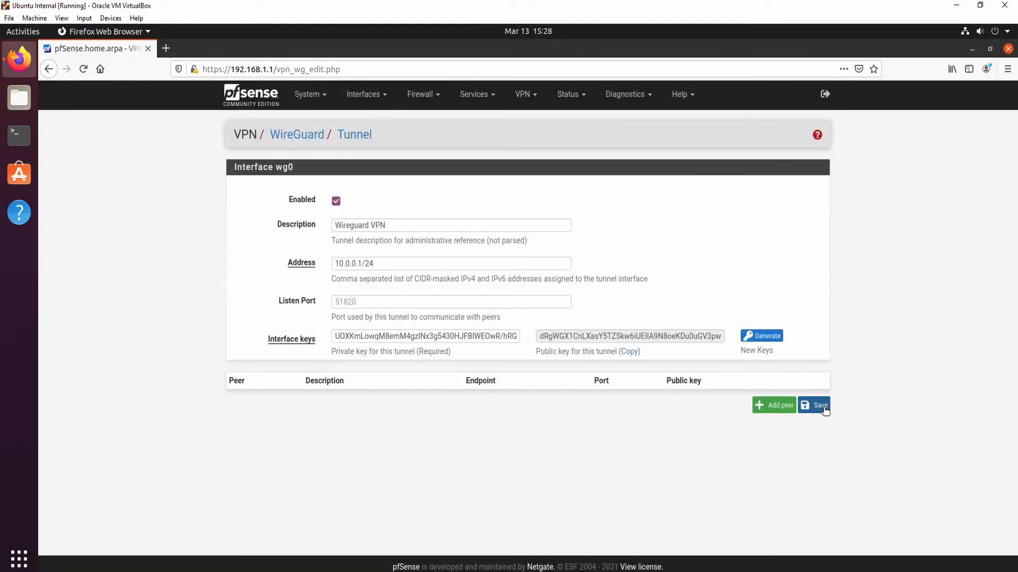
Step: Save the WireGuard tunnel and switch to the running Ubuntu External virtual machine
{"action": "left_click", "coordinate": [823, 407]}
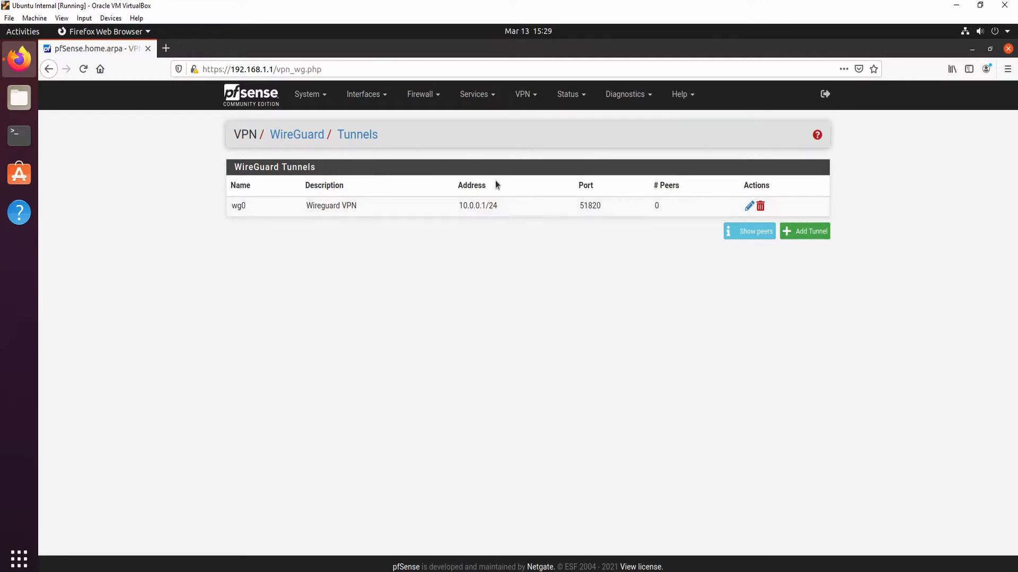
{"action": "mouse_move", "coordinate": [533, 3]}
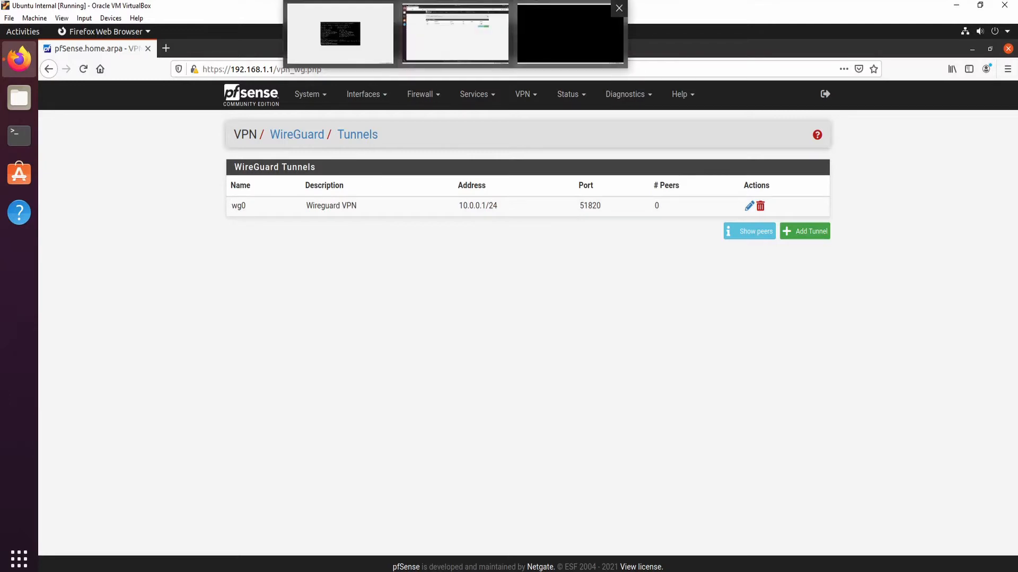
{"action": "left_click", "coordinate": [533, 26]}
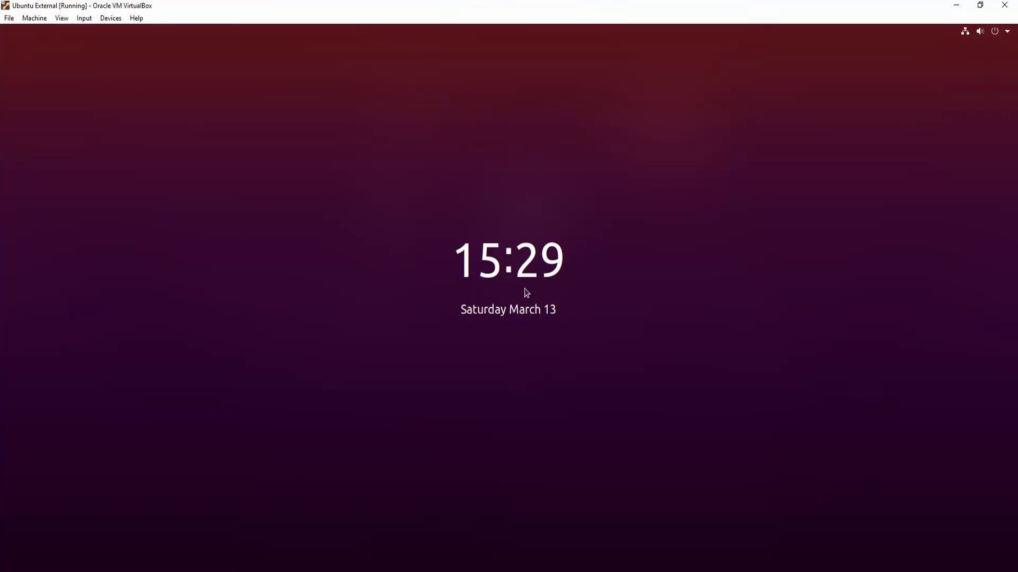
Step: Unlock the Ubuntu External desktop by entering the account password
{"action": "left_click", "coordinate": [526, 292]}
{"action": "type", "text": "***********"}
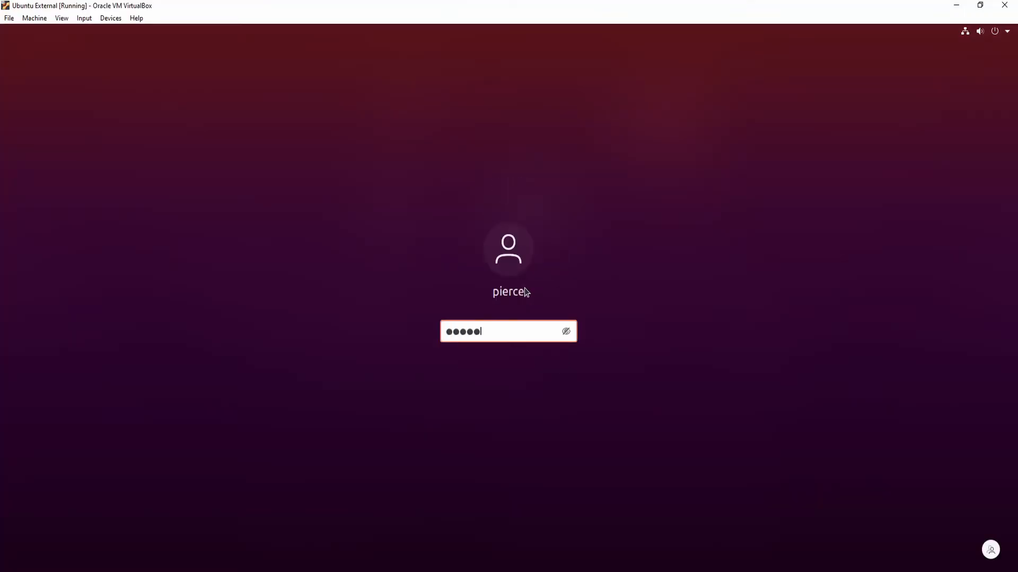
{"action": "type", "text": "*"}
{"action": "key", "text": "Return"}
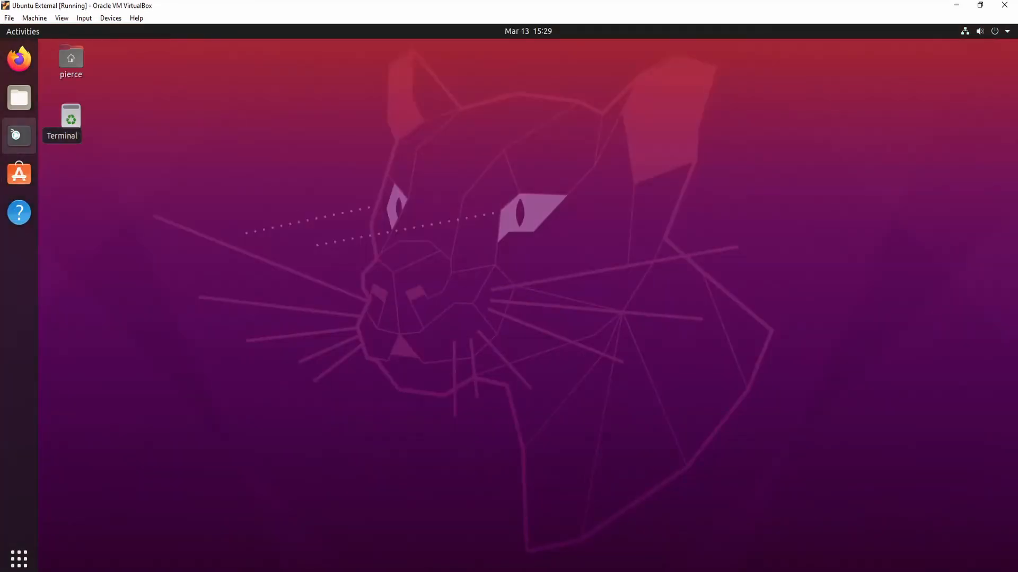
Step: Open a terminal and become root with "sudo su", entering the account password
{"action": "left_click", "coordinate": [19, 135]}
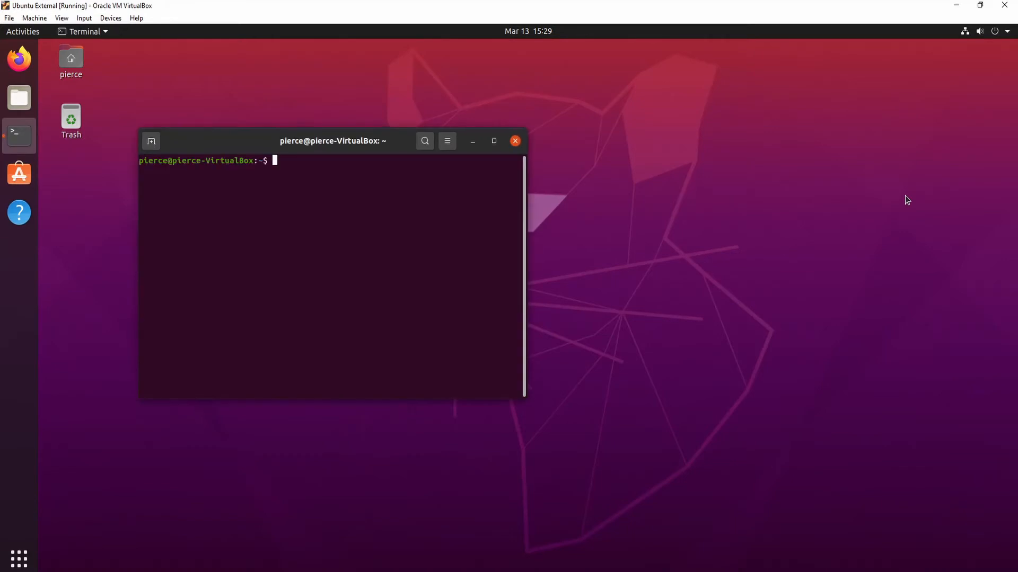
{"action": "type", "text": "sudo"}
{"action": "type", "text": " s"}
{"action": "type", "text": "u"}
{"action": "key", "text": "Return"}
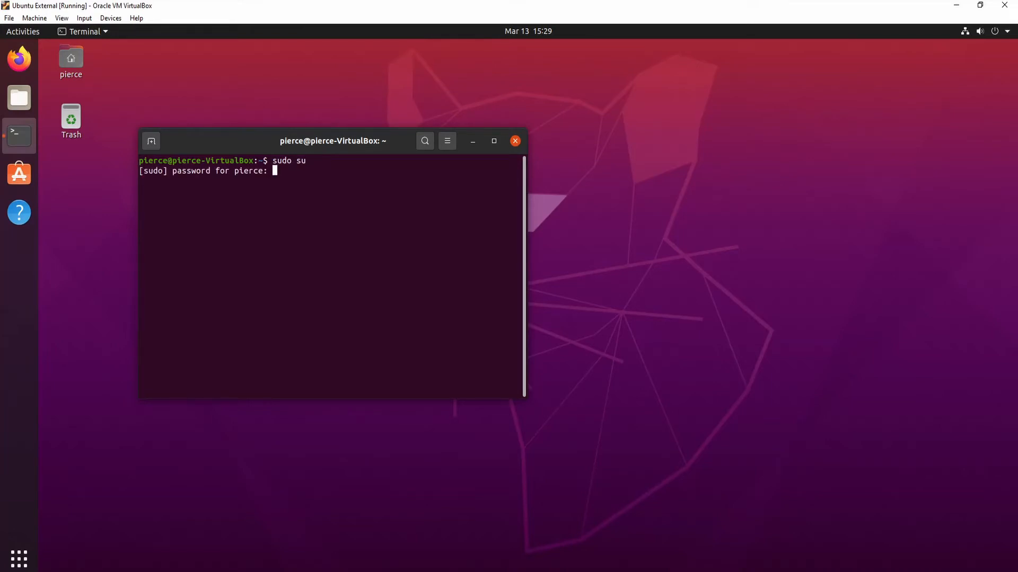
{"action": "key", "text": "Return"}
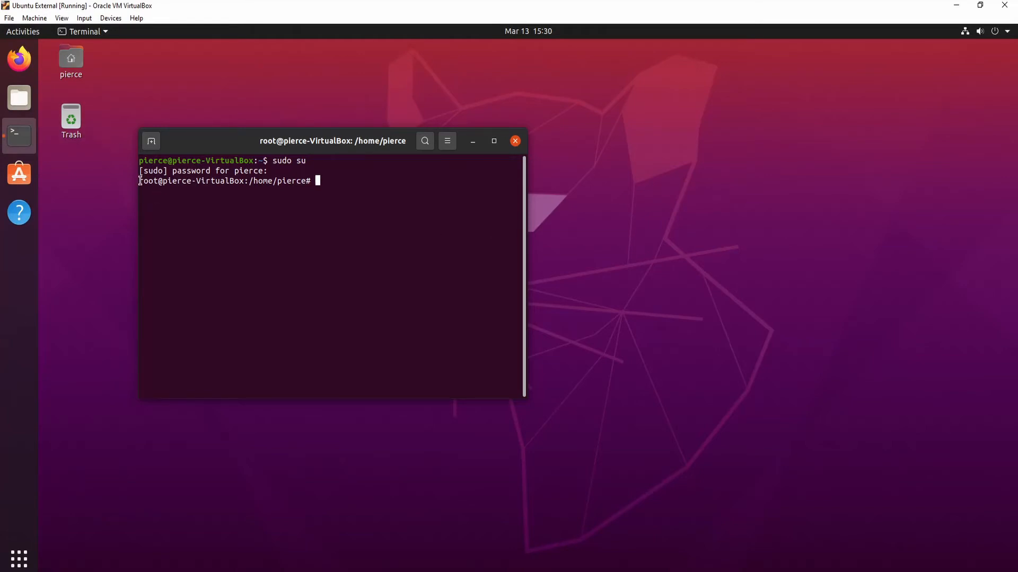
{"action": "left_click_drag", "start_coordinate": [140, 181], "coordinate": [159, 180]}
{"action": "left_click", "coordinate": [370, 178]}
Step: Maximize the terminal, change to /etc/ and list its contents before clearing the output
{"action": "left_click", "coordinate": [493, 141]}
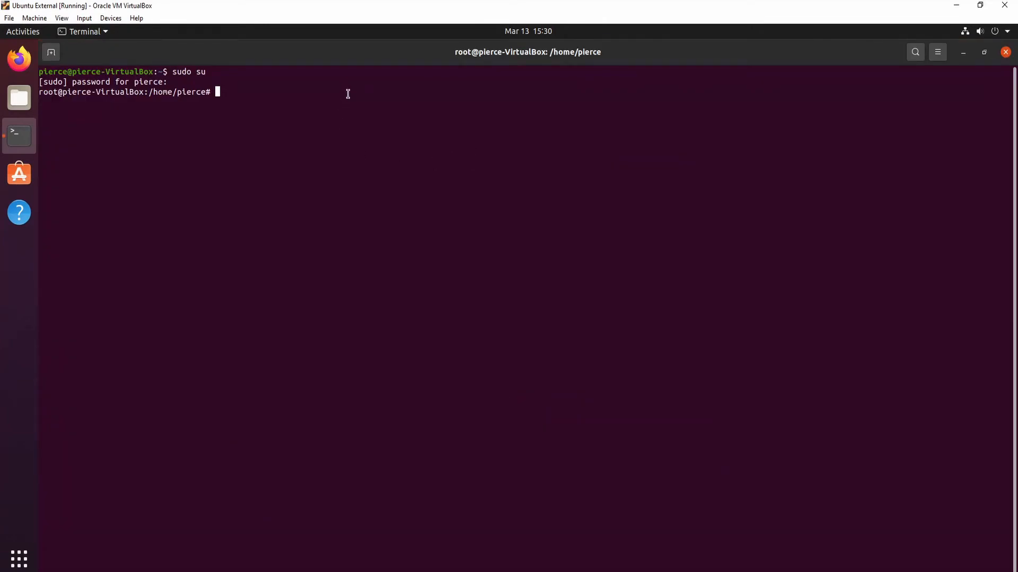
{"action": "type", "text": "cd /etc/"}
{"action": "key", "text": "Return"}
{"action": "type", "text": "ls"}
{"action": "key", "text": "Return"}
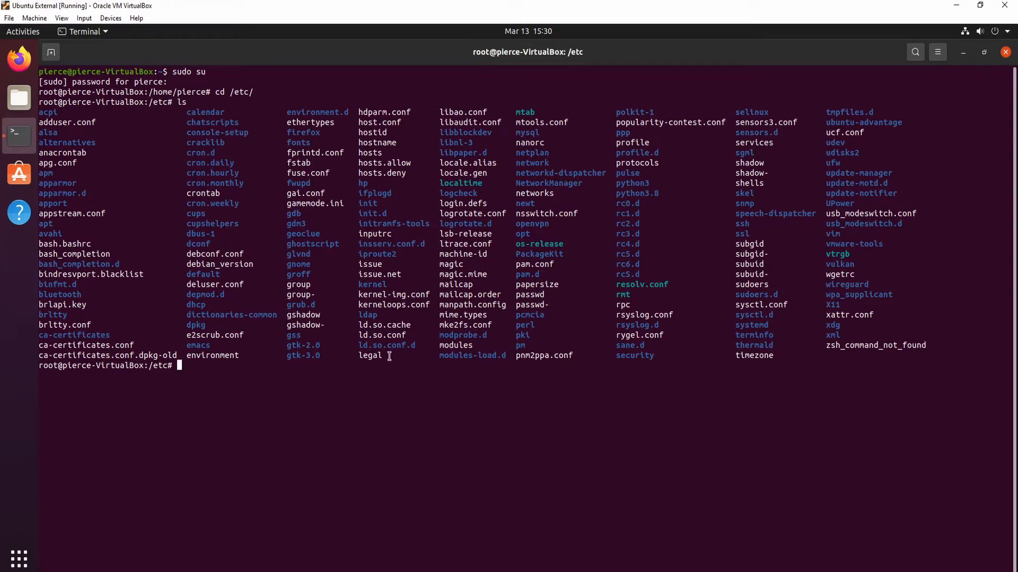
{"action": "type", "text": "clear"}
{"action": "key", "text": "Return"}
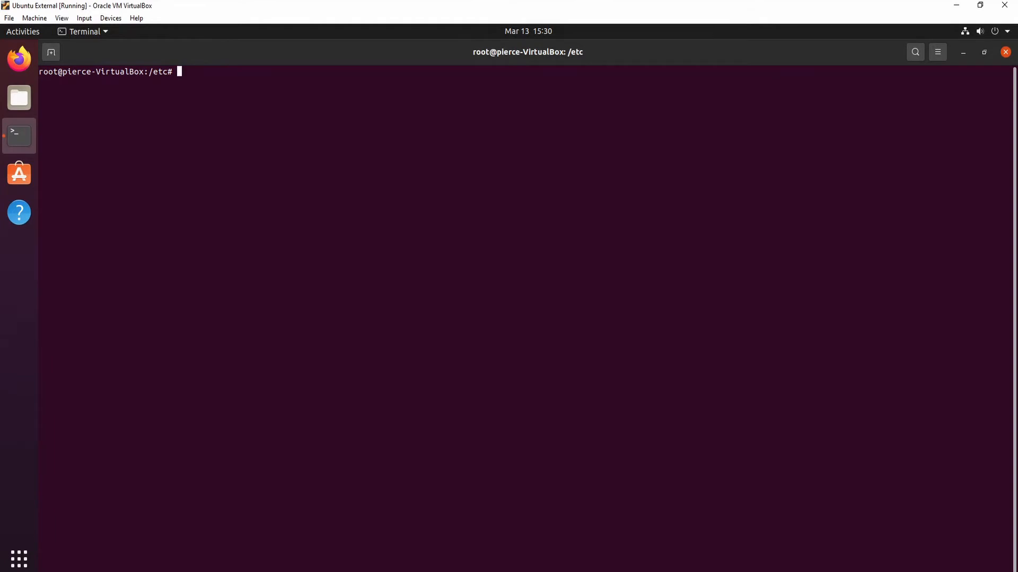
Step: Install the WireGuard package with "apt install wireguard"
{"action": "type", "text": "sudo apt"}
{"action": "key", "text": "BackSpace"}
{"action": "key", "text": "BackSpace"}
{"action": "key", "text": "BackSpace"}
{"action": "key", "text": "BackSpace"}
{"action": "key", "text": "BackSpace"}
{"action": "key", "text": "BackSpace"}
{"action": "key", "text": "BackSpace"}
{"action": "key", "text": "BackSpace"}
{"action": "key", "text": "BackSpace"}
{"action": "type", "text": "apt install"}
{"action": "type", "text": "wireguard"}
{"action": "key", "text": "Return"}
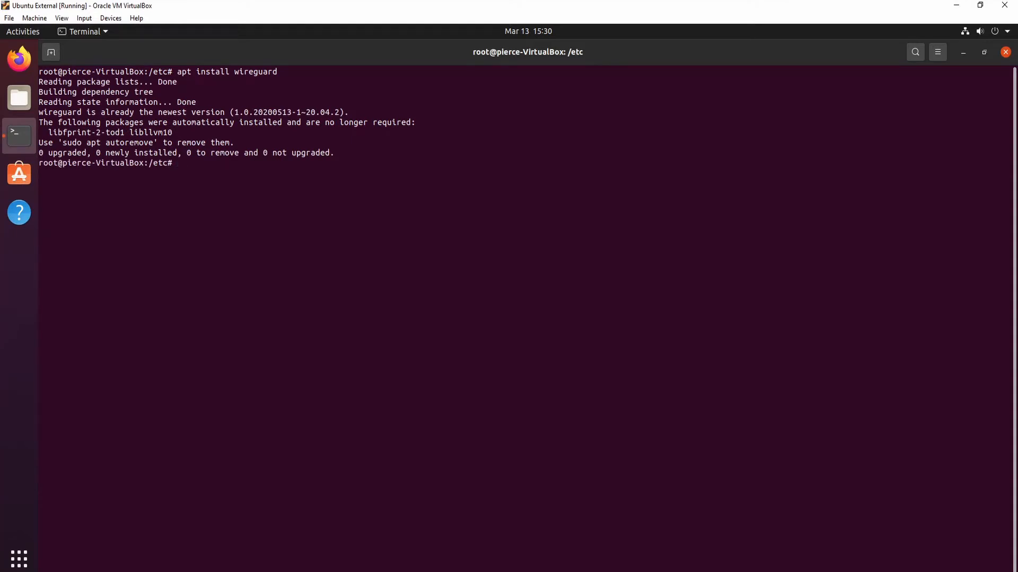
Step: Change to the /etc/wireguard directory and list its contents
{"action": "key", "text": "Up"}
{"action": "key", "text": "Up"}
{"action": "key", "text": "Down"}
{"action": "key", "text": "Up"}
{"action": "key", "text": "Down"}
{"action": "key", "text": "Down"}
{"action": "key", "text": "Up"}
{"action": "key", "text": "Up"}
{"action": "key", "text": "Up"}
{"action": "key", "text": "Up"}
{"action": "type", "text": "wireguard"}
{"action": "key", "text": "Return"}
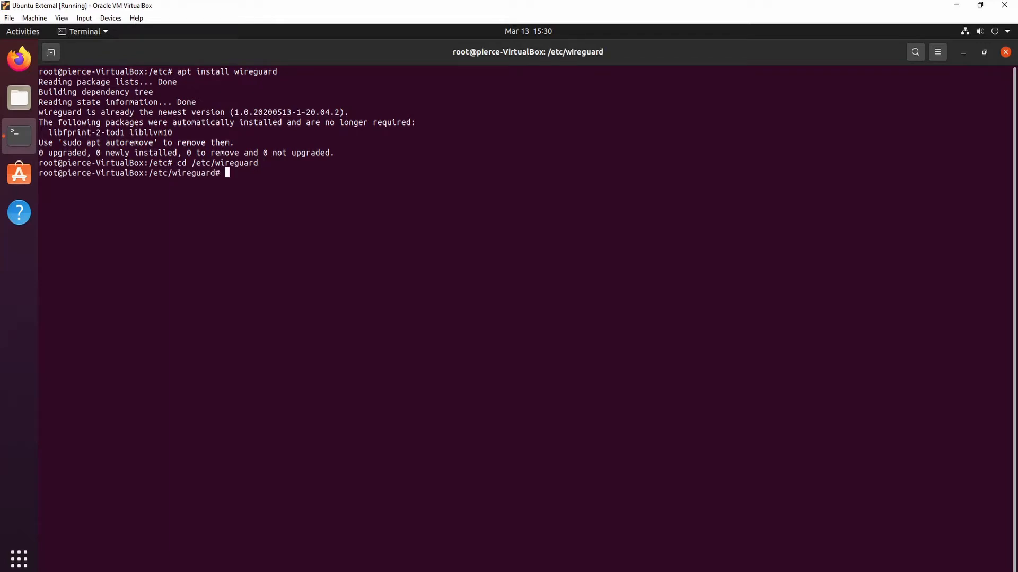
{"action": "type", "text": "ls"}
{"action": "key", "text": "Return"}
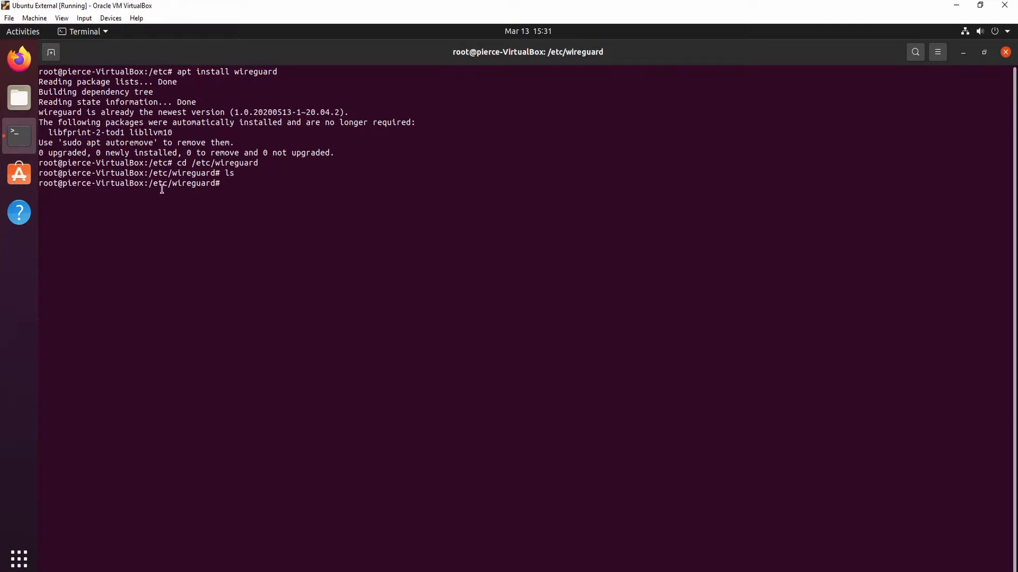
Step: Go up one level to /etc and list its contents to check for the wireguard directory
{"action": "left_click_drag", "start_coordinate": [153, 184], "coordinate": [217, 187]}
{"action": "left_click", "coordinate": [217, 187]}
{"action": "type", "text": "cd .."}
{"action": "key", "text": "Return"}
{"action": "type", "text": "ls"}
{"action": "key", "text": "Return"}
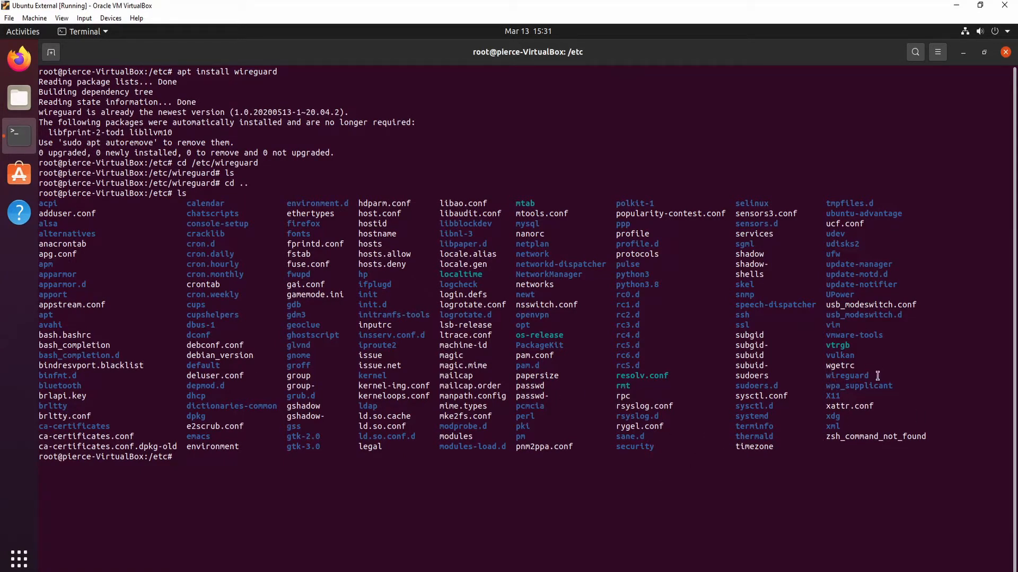
Step: Return to the wireguard directory and clear the terminal
{"action": "type", "text": "cd wireguard"}
{"action": "key", "text": "Return"}
{"action": "type", "text": "clear"}
{"action": "key", "text": "Return"}
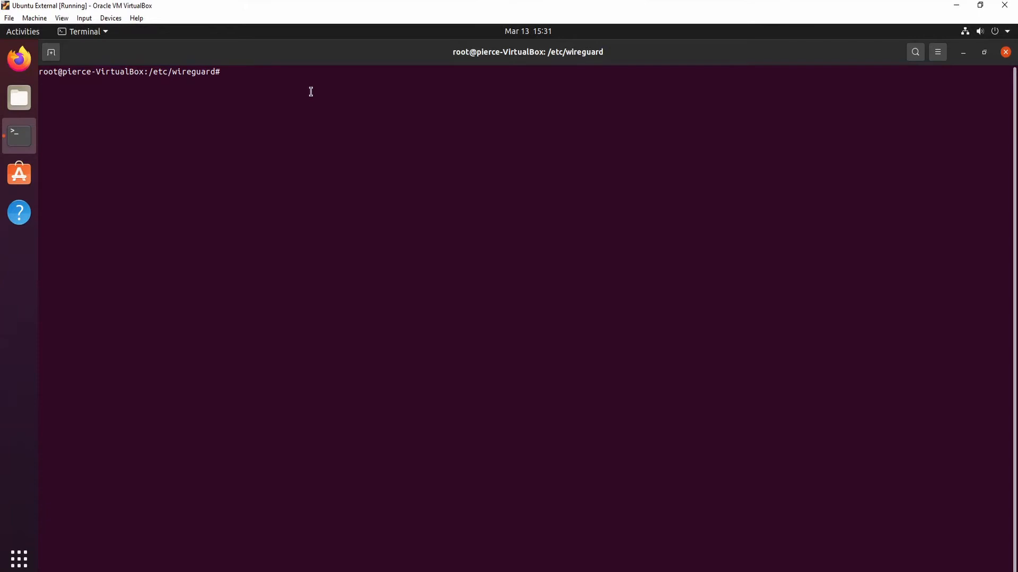
Step: Generate the client's WireGuard key pair with "wg genkey | tee privatekey | wg pubkey > publickey"
{"action": "type", "text": "wg genkey | tee privatekey | wg "}
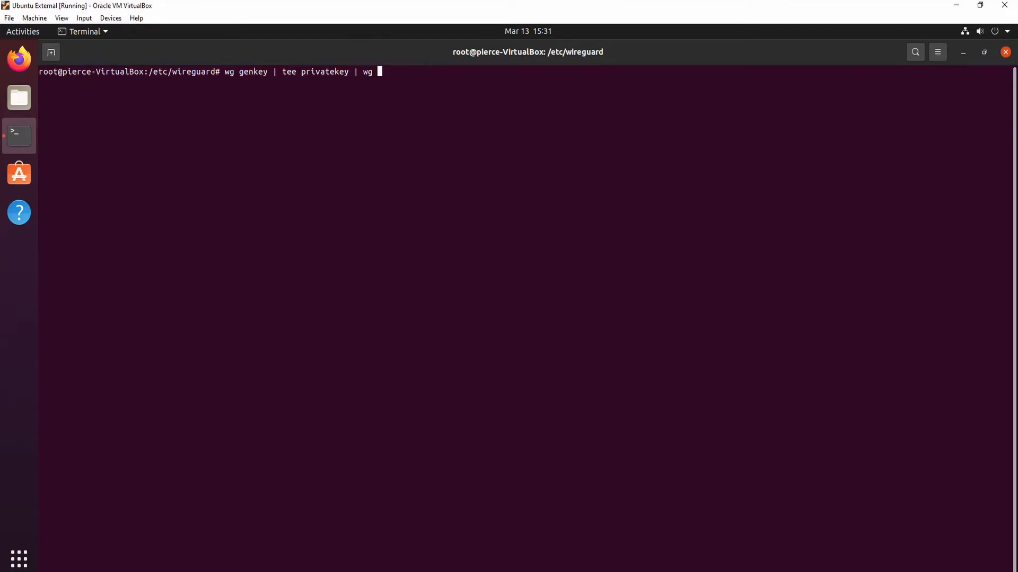
{"action": "type", "text": "pubkey > publickey"}
{"action": "key", "text": "Left"}
{"action": "key", "text": "Left"}
{"action": "key", "text": "Left"}
{"action": "key", "text": "Left"}
{"action": "key", "text": "Left"}
{"action": "key", "text": "Left"}
{"action": "key", "text": "Left"}
{"action": "key", "text": "Left"}
{"action": "key", "text": "Left"}
{"action": "key", "text": "Left"}
{"action": "key", "text": "Left"}
{"action": "key", "text": "Left"}
{"action": "key", "text": "Left"}
{"action": "key", "text": "Left"}
{"action": "key", "text": "Left"}
{"action": "key", "text": "Left"}
{"action": "key", "text": "Left"}
{"action": "key", "text": "Left"}
{"action": "key", "text": "Left"}
{"action": "key", "text": "Left"}
{"action": "key", "text": "Left"}
{"action": "key", "text": "Left"}
{"action": "key", "text": "Left"}
{"action": "key", "text": "Left"}
{"action": "key", "text": "Left"}
{"action": "key", "text": "Left"}
{"action": "key", "text": "Left"}
{"action": "key", "text": "Left"}
{"action": "key", "text": "Left"}
{"action": "key", "text": "Left"}
{"action": "key", "text": "Left"}
{"action": "key", "text": "Left"}
{"action": "key", "text": "Right"}
{"action": "key", "text": "Right"}
{"action": "key", "text": "Right"}
{"action": "key", "text": "Right"}
{"action": "key", "text": "Right"}
{"action": "key", "text": "Right"}
{"action": "key", "text": "Right"}
{"action": "key", "text": "Right"}
{"action": "key", "text": "Right"}
{"action": "key", "text": "Right"}
{"action": "key", "text": "Right"}
{"action": "key", "text": "Right"}
{"action": "key", "text": "Right"}
{"action": "key", "text": "Left"}
{"action": "key", "text": "Left"}
{"action": "key", "text": "Right"}
{"action": "key", "text": "Right"}
{"action": "key", "text": "Right"}
{"action": "key", "text": "Right"}
{"action": "key", "text": "Right"}
{"action": "key", "text": "Right"}
{"action": "key", "text": "Right"}
{"action": "key", "text": "Right"}
{"action": "key", "text": "Right"}
{"action": "key", "text": "Right"}
{"action": "key", "text": "Right"}
{"action": "key", "text": "Right"}
{"action": "key", "text": "Right"}
{"action": "key", "text": "Right"}
{"action": "key", "text": "Right"}
{"action": "key", "text": "Right"}
{"action": "key", "text": "Right"}
{"action": "key", "text": "Right"}
{"action": "key", "text": "Right"}
{"action": "key", "text": "Right"}
{"action": "key", "text": "Right"}
{"action": "key", "text": "Right"}
{"action": "key", "text": "Right"}
{"action": "key", "text": "Right"}
{"action": "key", "text": "Right"}
{"action": "key", "text": "Right"}
{"action": "key", "text": "Right"}
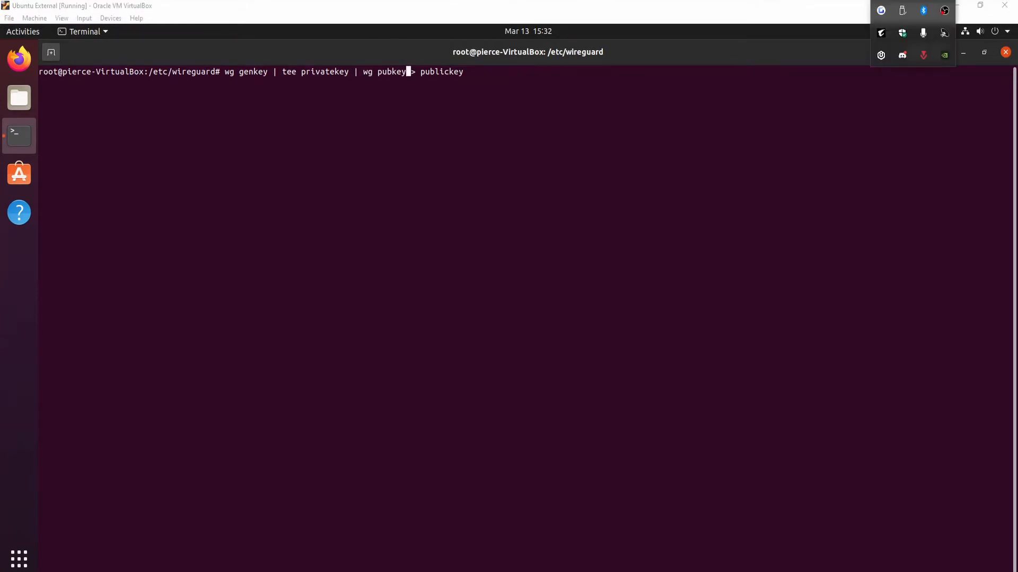
{"action": "right_click", "coordinate": [901, 55]}
{"action": "left_click", "coordinate": [936, 115]}
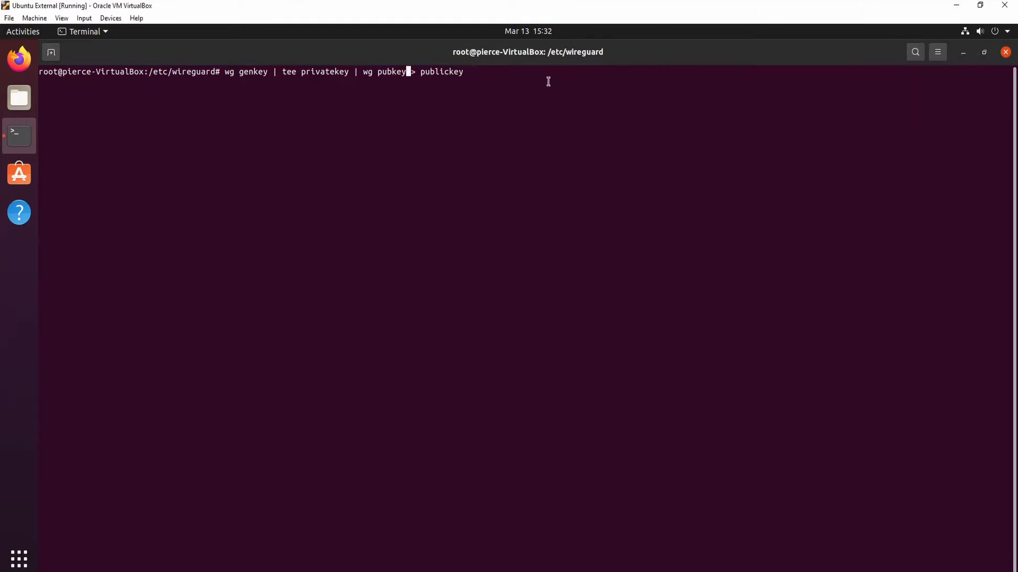
{"action": "key", "text": "Right"}
{"action": "key", "text": "Right"}
{"action": "key", "text": "Right"}
{"action": "key", "text": "Right"}
{"action": "key", "text": "Right"}
{"action": "key", "text": "Right"}
{"action": "key", "text": "Right"}
{"action": "key", "text": "Right"}
{"action": "key", "text": "Right"}
{"action": "key", "text": "Right"}
{"action": "key", "text": "Right"}
{"action": "key", "text": "Right"}
{"action": "key", "text": "Return"}
Step: List the contents of the wireguard directory to check for the generated key files
{"action": "type", "text": "ls"}
{"action": "key", "text": "Return"}
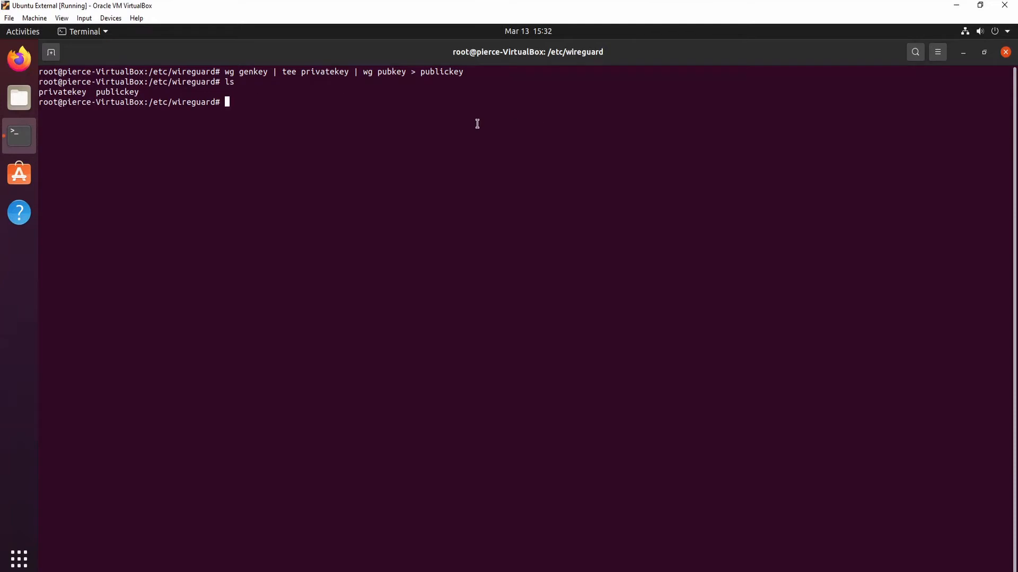
{"action": "type", "text": "ls"}
{"action": "key", "text": "Return"}
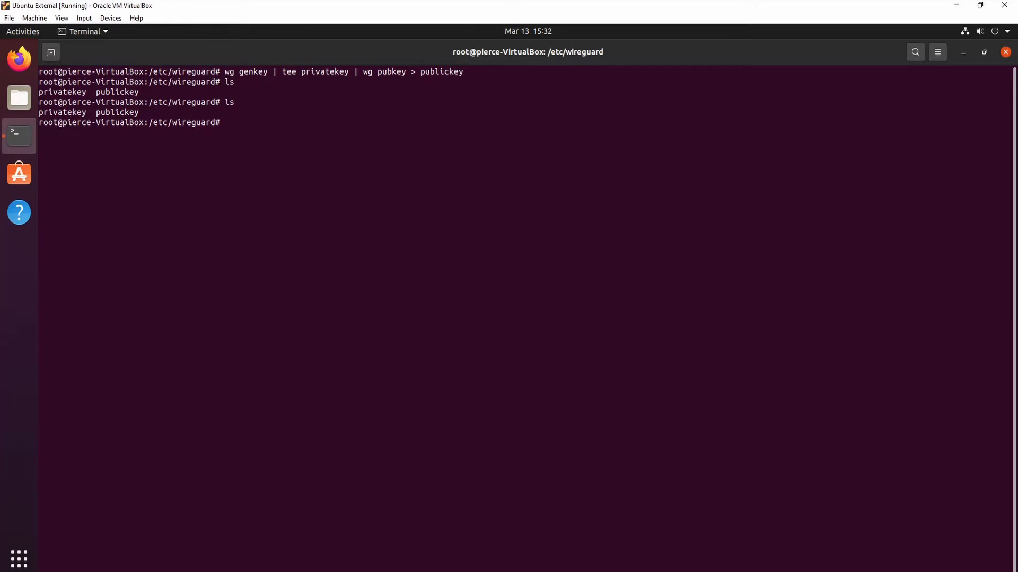
{"action": "type", "text": "ls"}
{"action": "key", "text": "Return"}
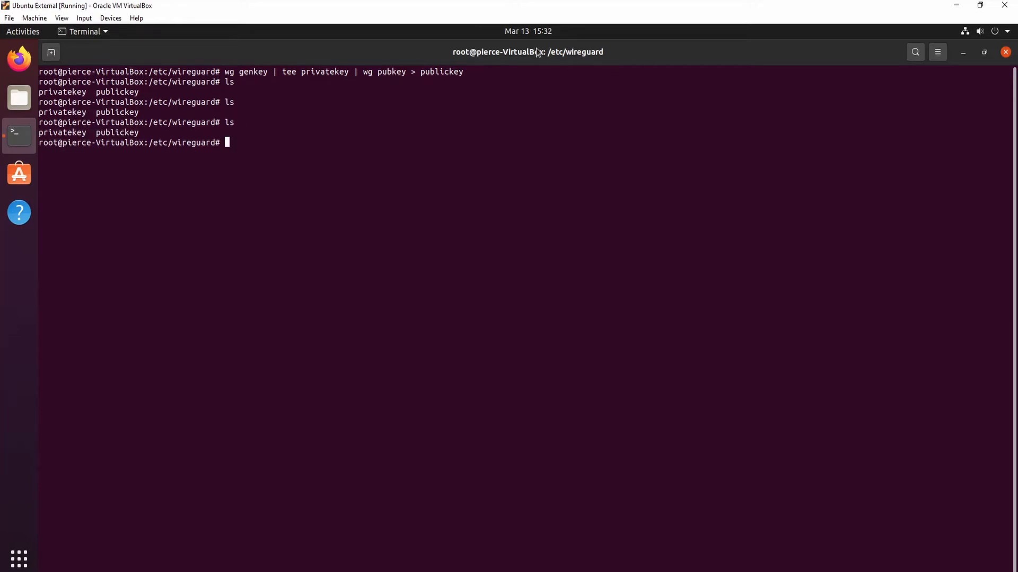
Step: Switch to the Ubuntu Internal VM, show the WireGuard peers and open the wg0 tunnel for editing
{"action": "key", "text": "alt+Tab"}
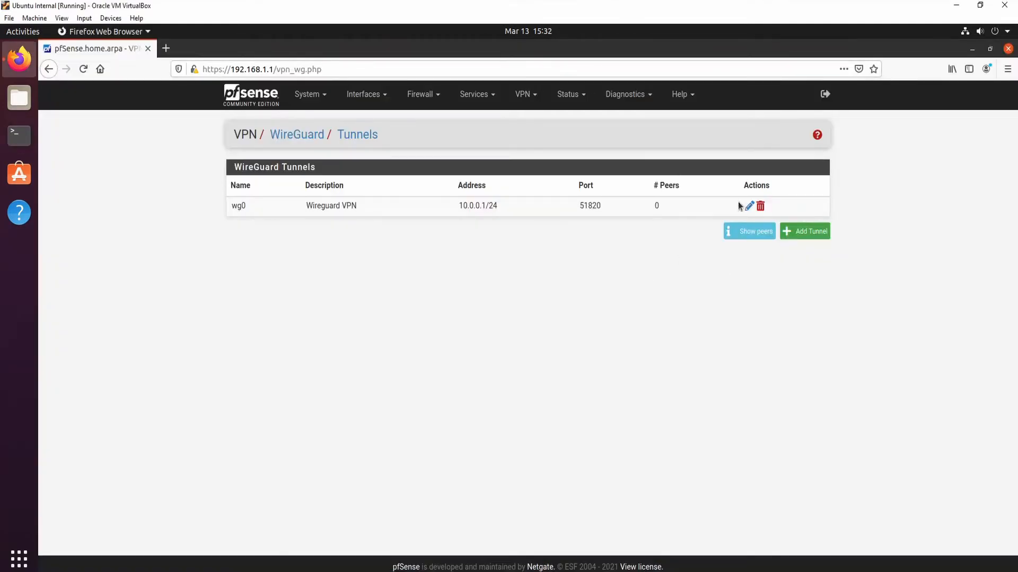
{"action": "left_click", "coordinate": [750, 231]}
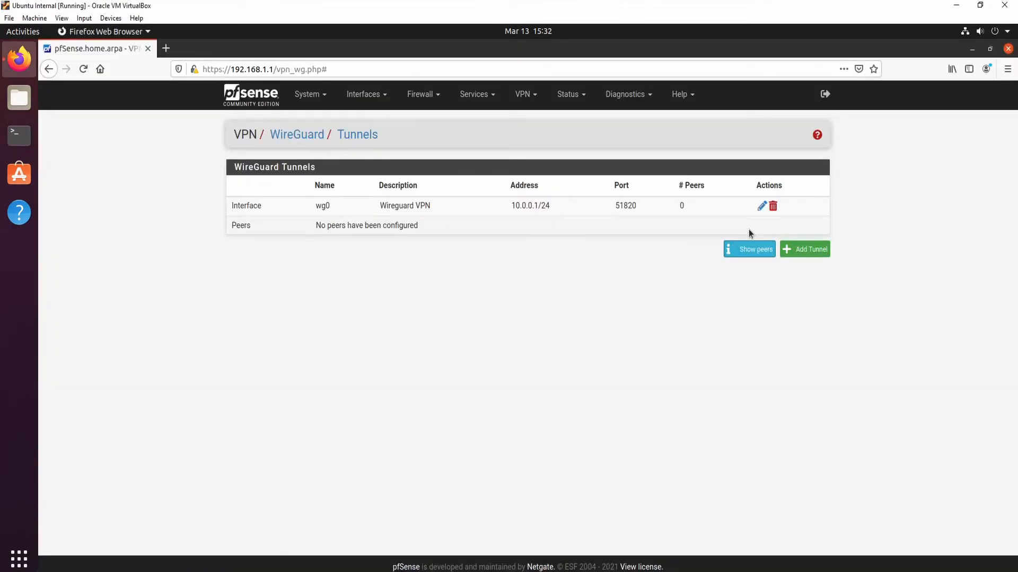
{"action": "left_click", "coordinate": [466, 220]}
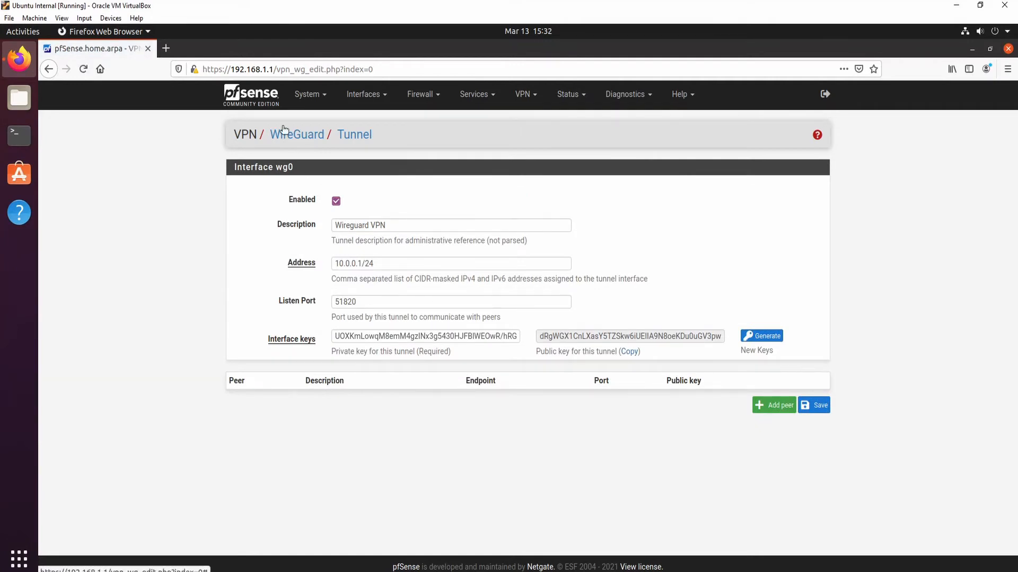
Step: Switch back to the Ubuntu External VM, list the wireguard directory and open the publickey file in nano
{"action": "left_click", "coordinate": [367, 0]}
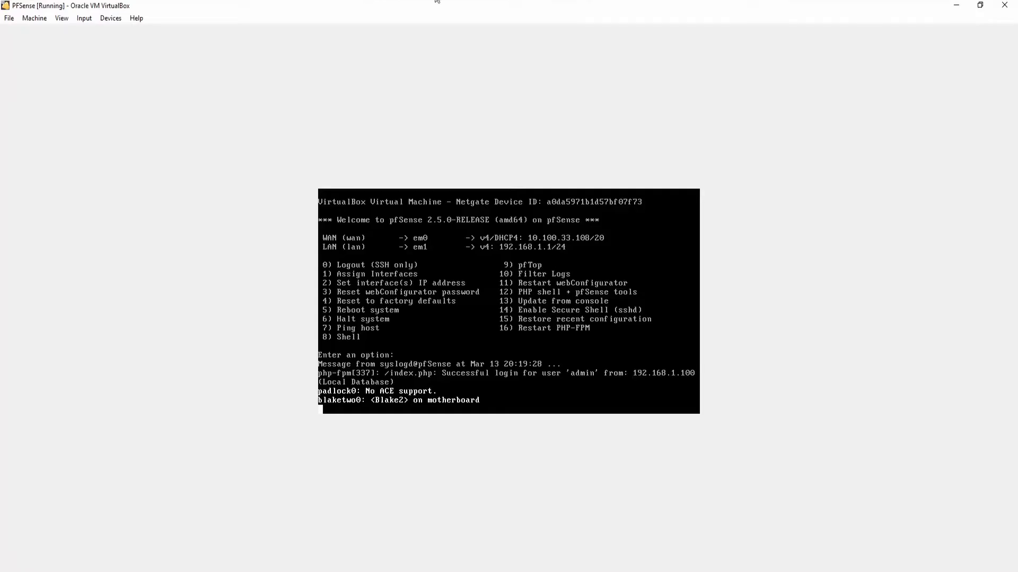
{"action": "left_click", "coordinate": [545, 1]}
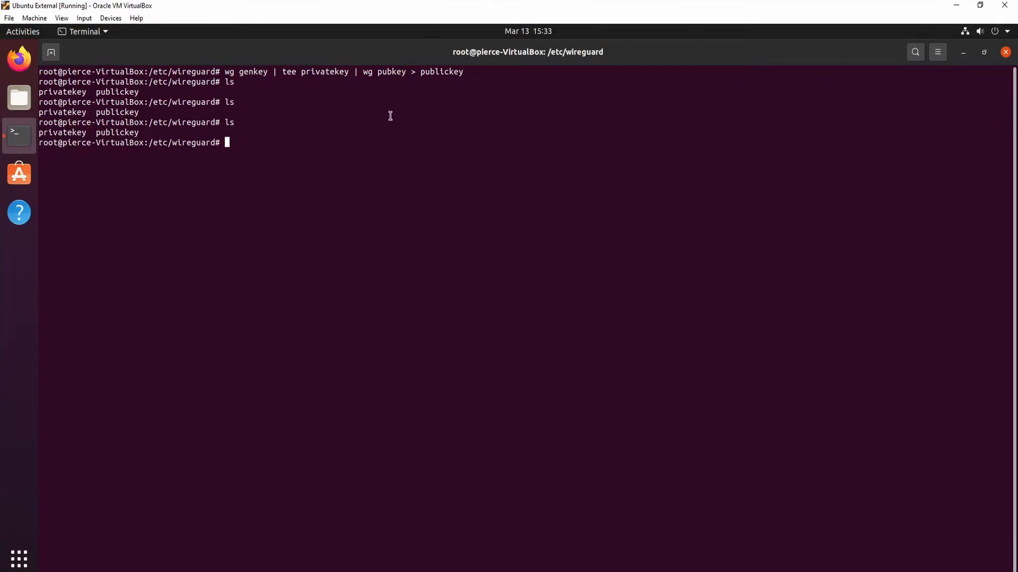
{"action": "type", "text": "ls"}
{"action": "key", "text": "Return"}
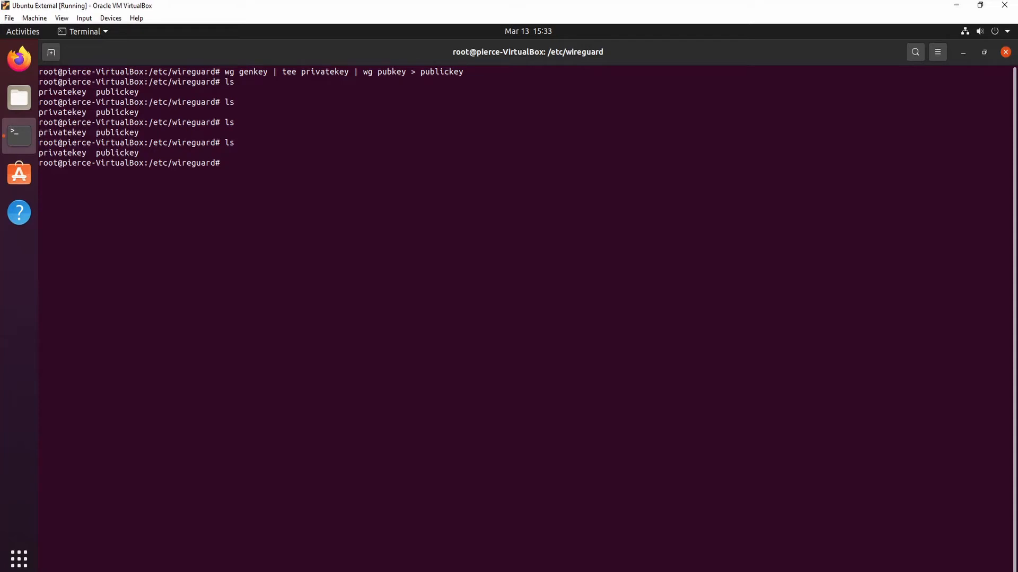
{"action": "type", "text": "nano publickey"}
{"action": "key", "text": "Return"}
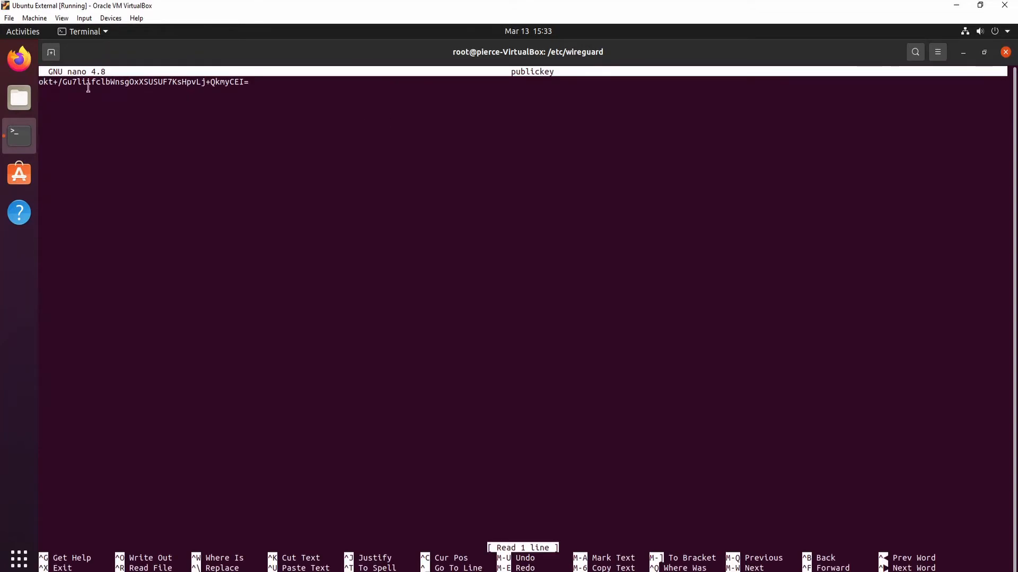
Step: Set the Ubuntu External VM's shared clipboard to Bidirectional
{"action": "left_click", "coordinate": [110, 18]}
{"action": "mouse_move", "coordinate": [155, 112]}
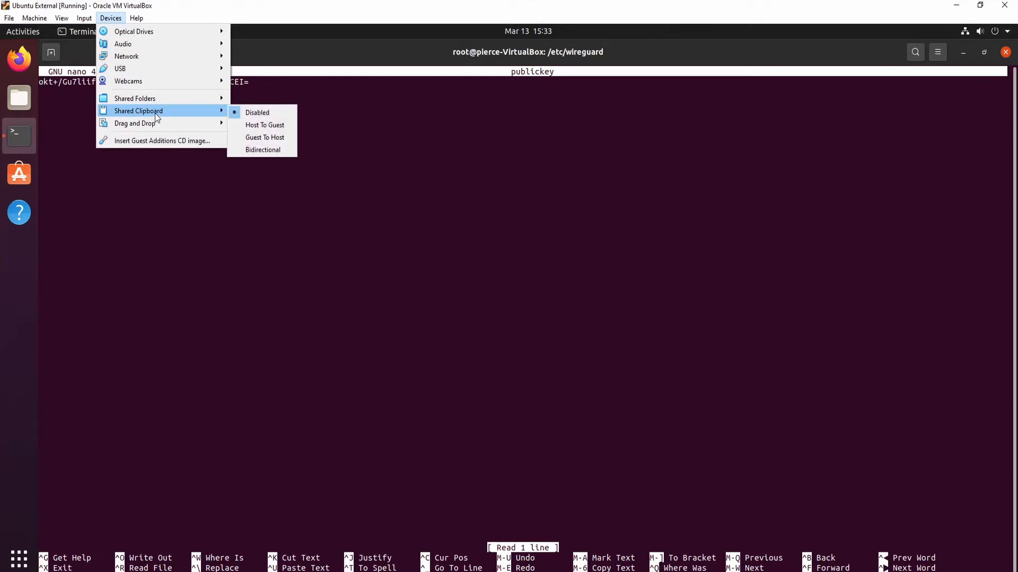
{"action": "left_click", "coordinate": [260, 150]}
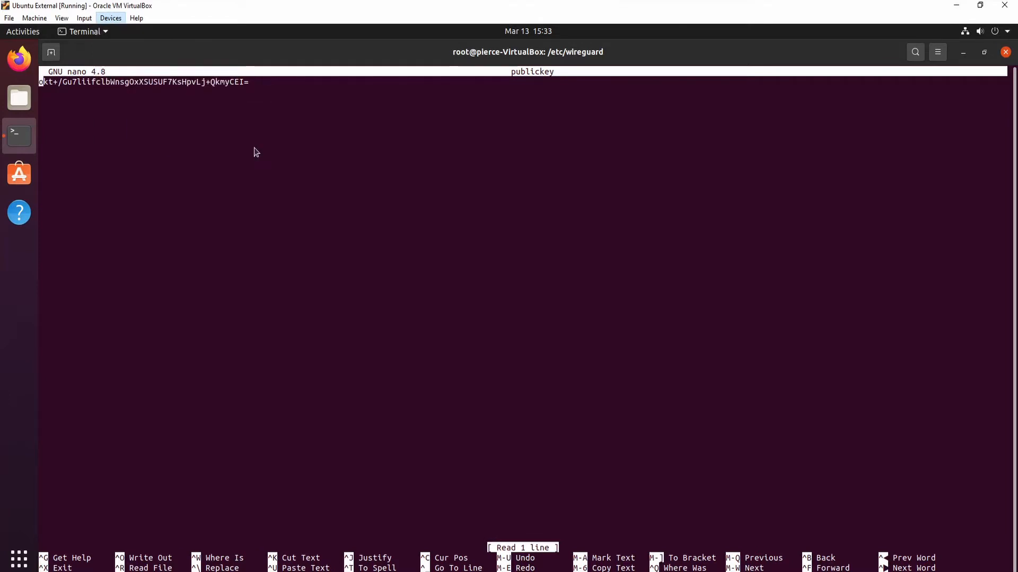
Step: Copy the entire public key from the file and exit nano
{"action": "left_click_drag", "start_coordinate": [249, 83], "coordinate": [41, 82]}
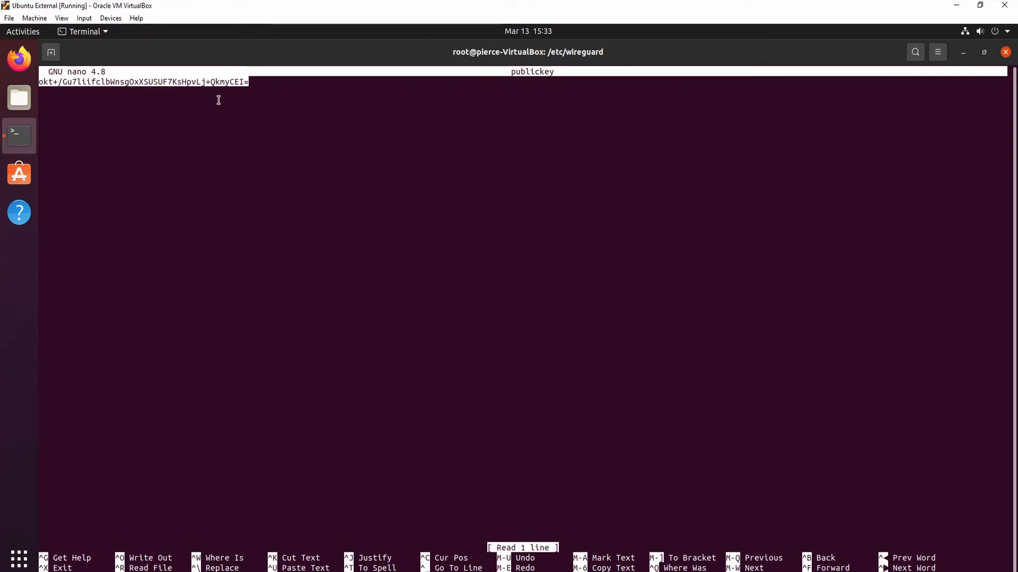
{"action": "right_click", "coordinate": [213, 82]}
{"action": "left_click", "coordinate": [244, 92]}
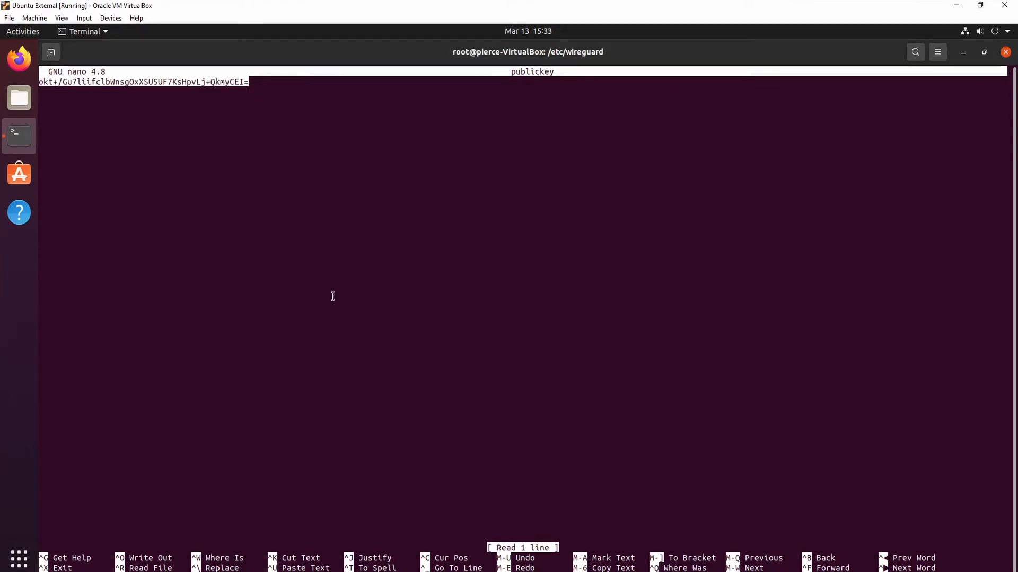
{"action": "key", "text": "ctrl+x"}
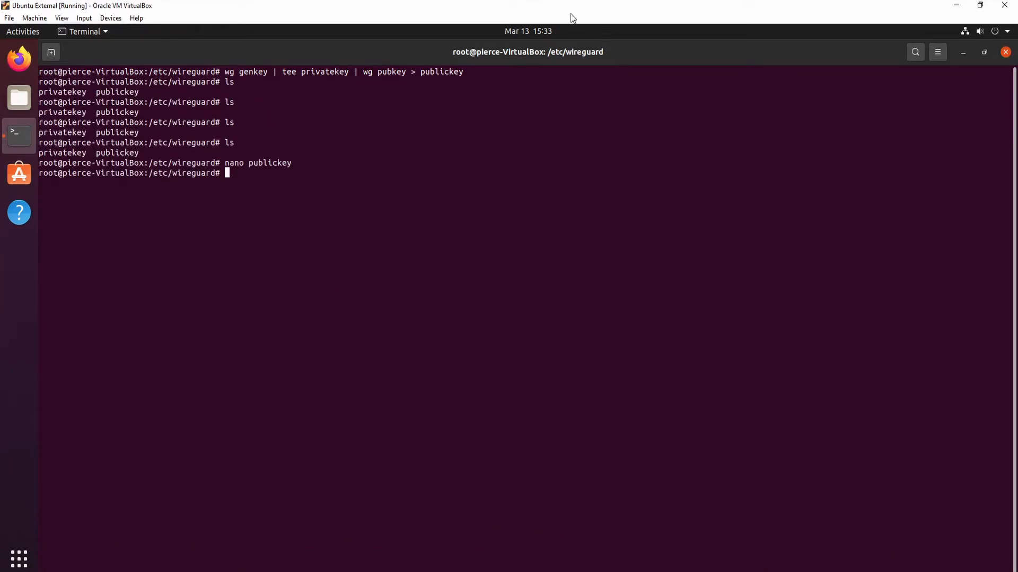
Step: Switch to the Ubuntu Internal VM and start adding a peer to the wg0 tunnel
{"action": "mouse_move", "coordinate": [455, 1]}
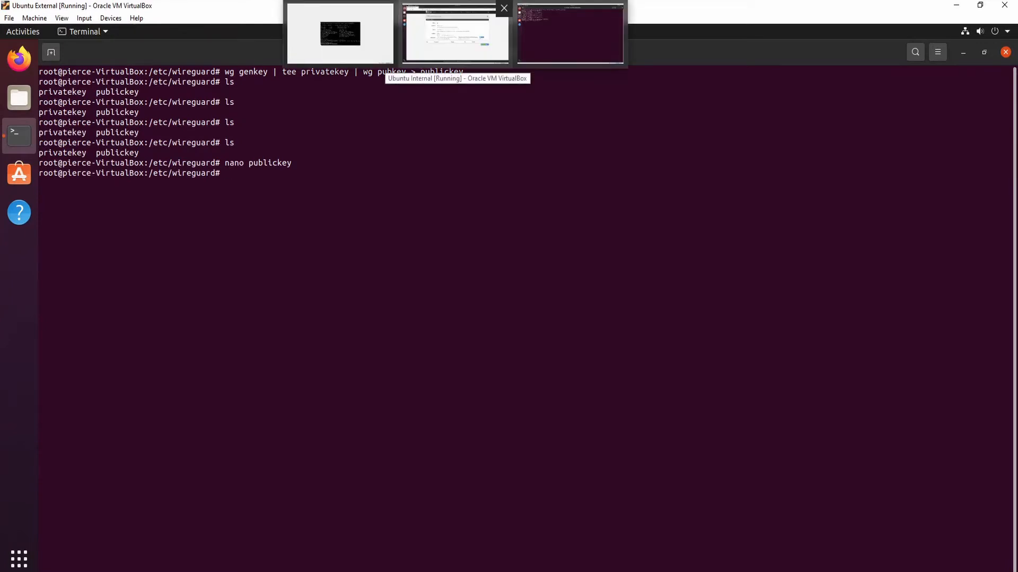
{"action": "left_click", "coordinate": [455, 34]}
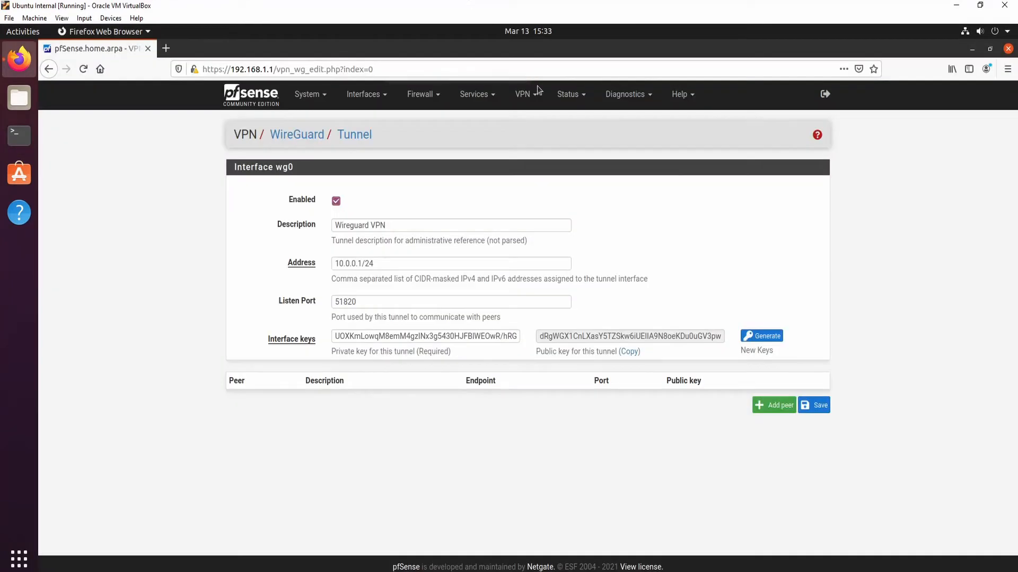
{"action": "left_click", "coordinate": [769, 407]}
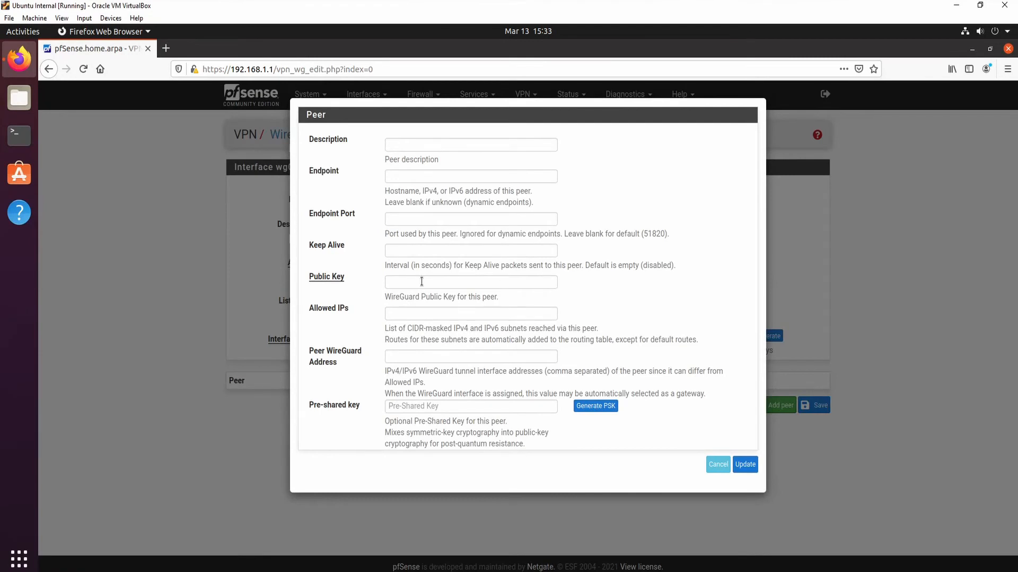
Step: Set the Ubuntu Internal VM's shared clipboard to Bidirectional and paste the client's public key into the peer's Public Key field
{"action": "left_click", "coordinate": [422, 282]}
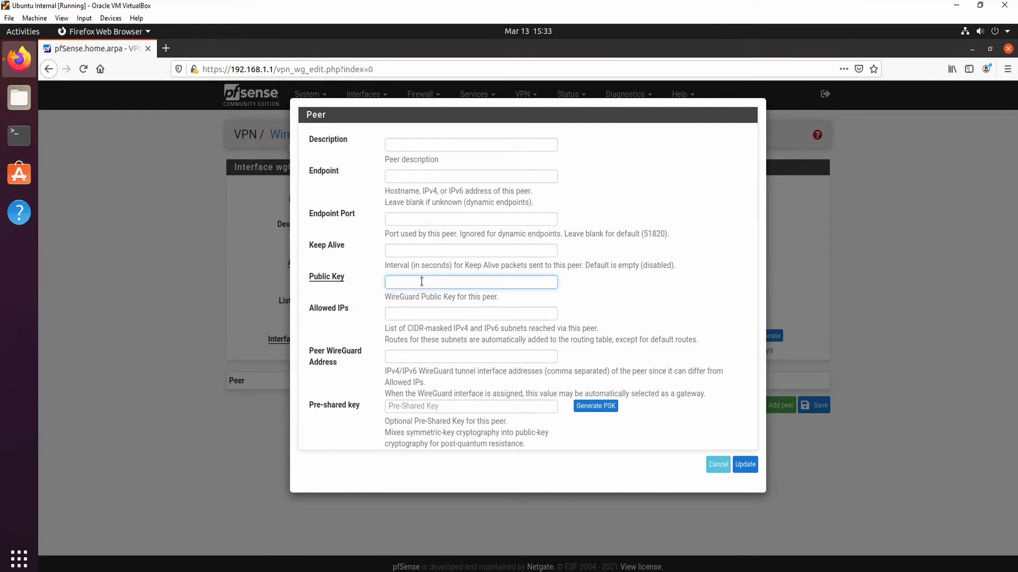
{"action": "right_click", "coordinate": [421, 281]}
{"action": "left_click", "coordinate": [117, 19]}
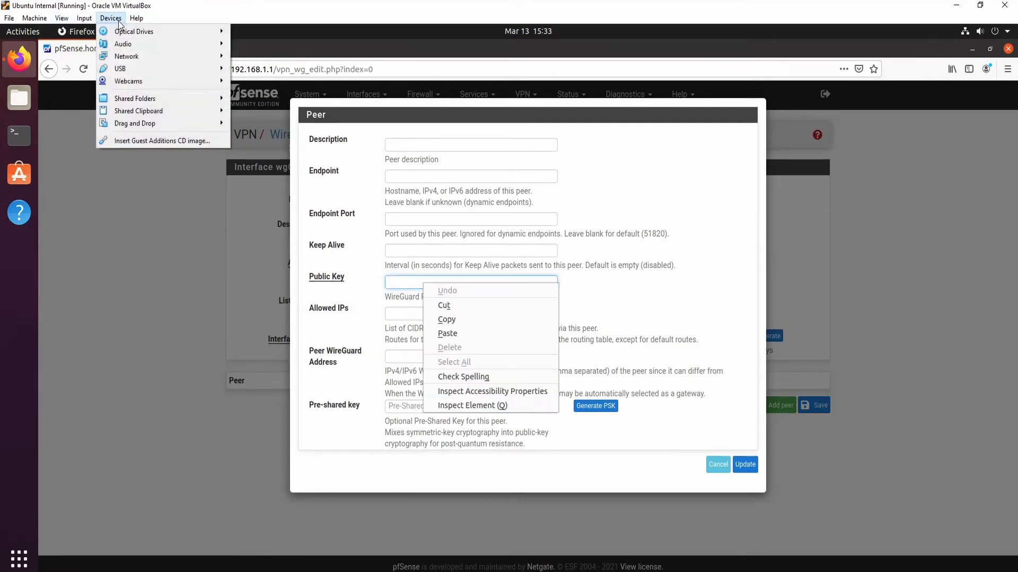
{"action": "mouse_move", "coordinate": [159, 111]}
{"action": "left_click", "coordinate": [259, 148]}
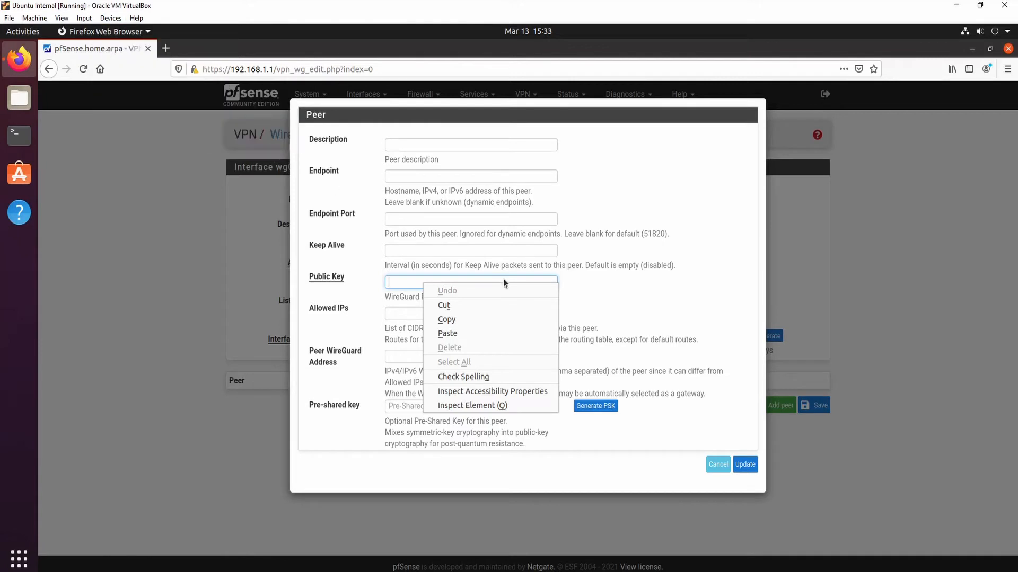
{"action": "left_click", "coordinate": [448, 333]}
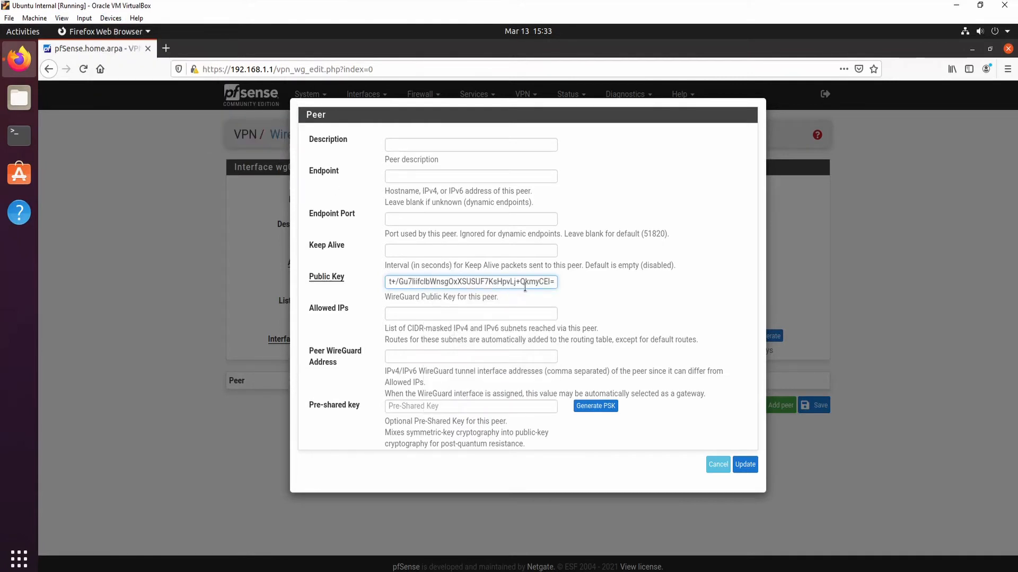
Step: Describe the peer as "Ubuntu External", set its allowed IPs to 0.0.0.0/0 and add it to the tunnel
{"action": "left_click", "coordinate": [415, 144]}
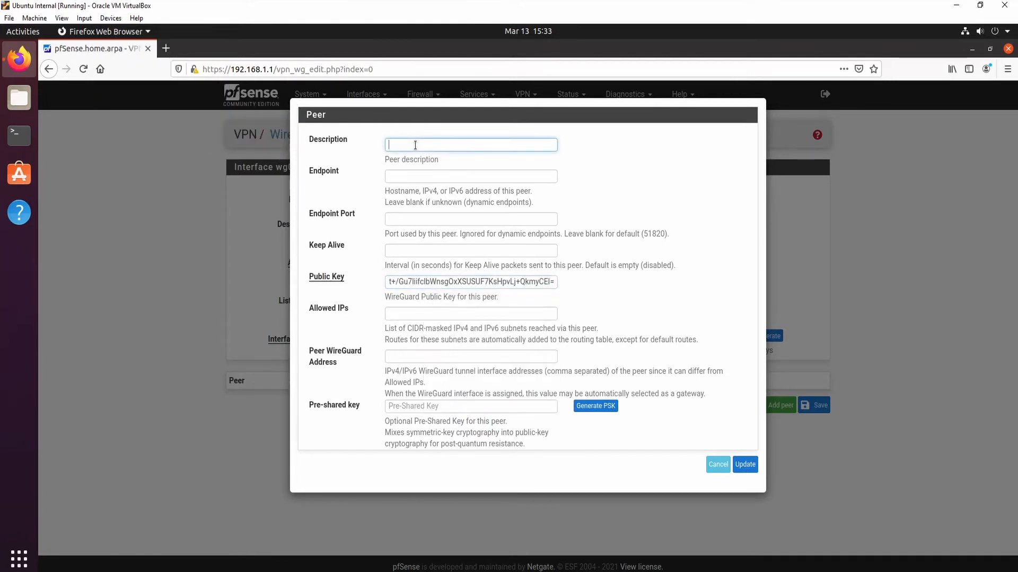
{"action": "type", "text": "Ubuntu External"}
{"action": "left_click", "coordinate": [540, 313]}
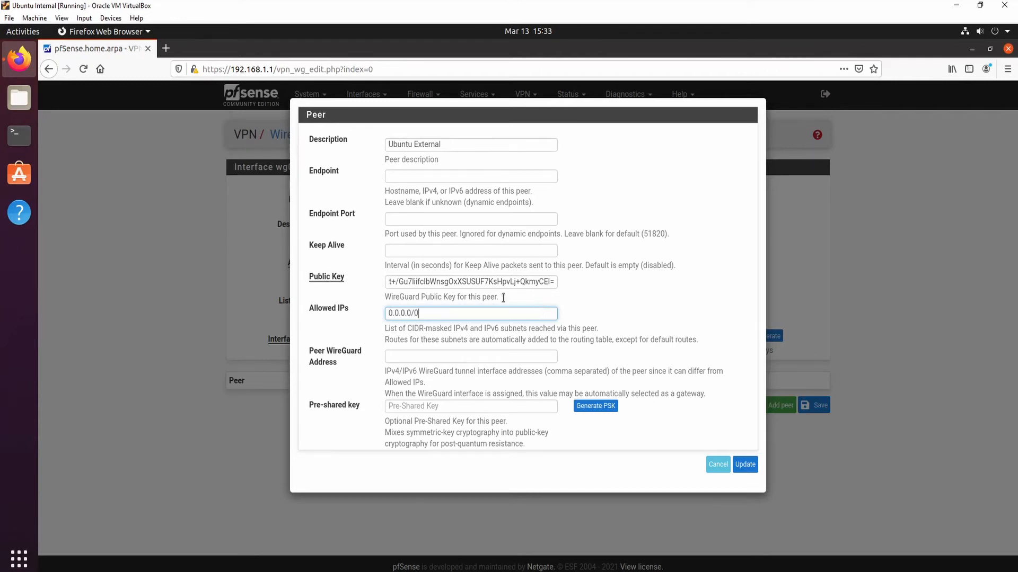
{"action": "left_click_drag", "start_coordinate": [455, 313], "coordinate": [363, 312]}
{"action": "left_click", "coordinate": [456, 314]}
{"action": "left_click_drag", "start_coordinate": [372, 313], "coordinate": [367, 313]}
{"action": "left_click_drag", "start_coordinate": [438, 314], "coordinate": [379, 313]}
{"action": "left_click", "coordinate": [423, 314]}
{"action": "left_click_drag", "start_coordinate": [459, 313], "coordinate": [359, 315]}
{"action": "left_click", "coordinate": [452, 312]}
{"action": "left_click", "coordinate": [744, 464]}
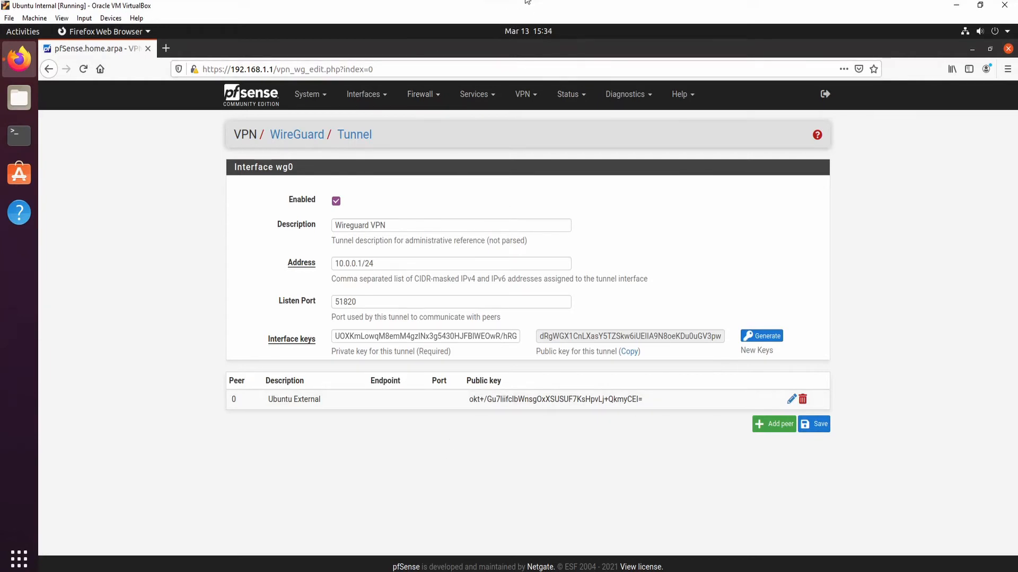
Step: In the Ubuntu External VM's wireguard directory, create wg0.conf in nano and paste the client configuration template into it
{"action": "mouse_move", "coordinate": [479, 4]}
{"action": "left_click", "coordinate": [461, 32]}
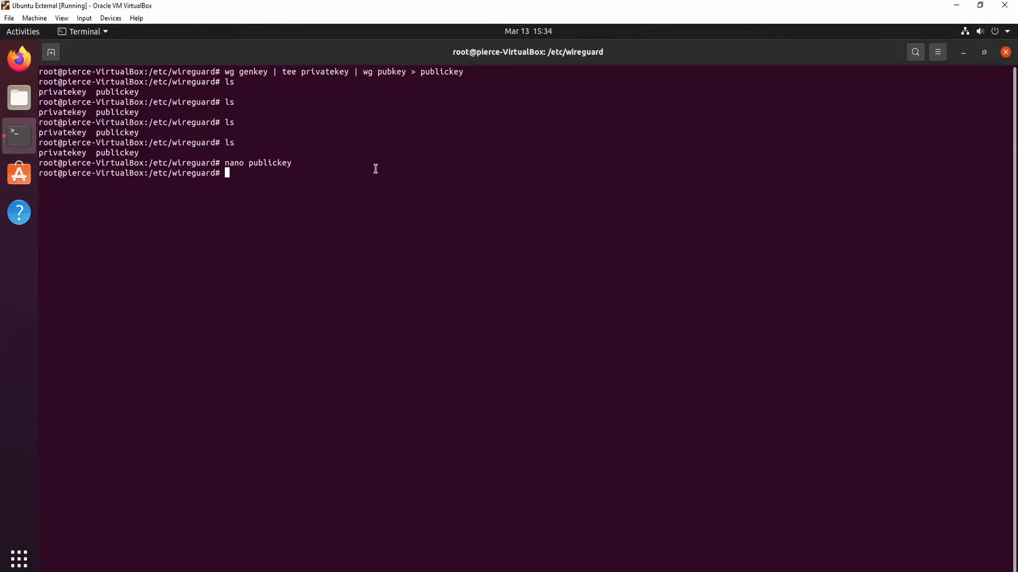
{"action": "type", "text": "ls"}
{"action": "key", "text": "Return"}
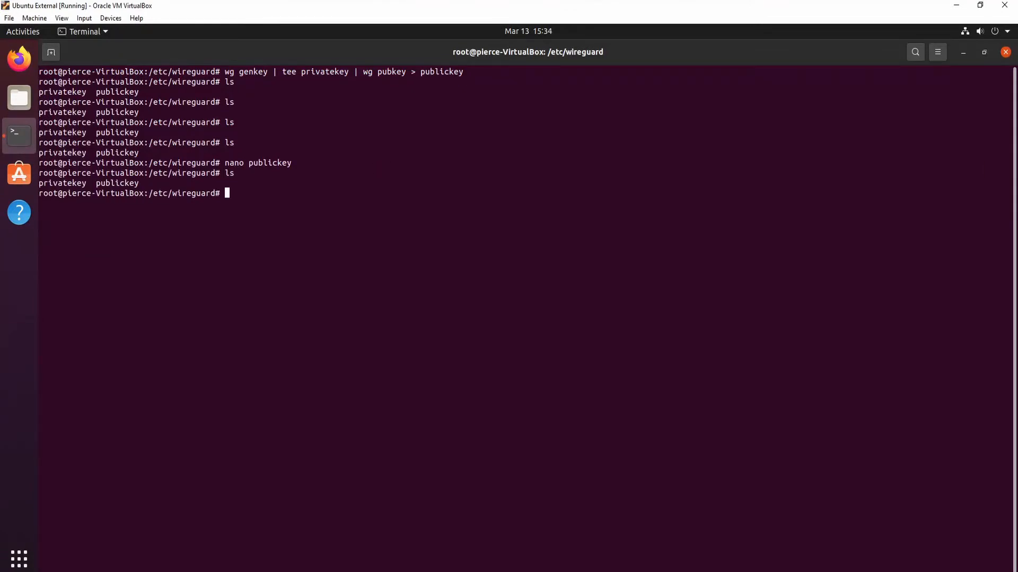
{"action": "type", "text": "nano wg0.conf"}
{"action": "key", "text": "Return"}
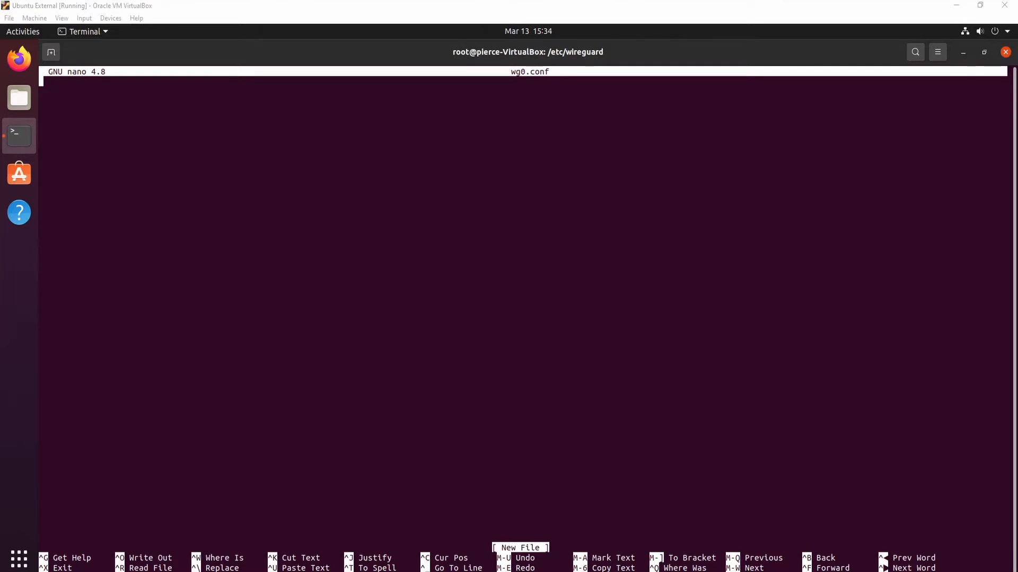
{"action": "right_click", "coordinate": [150, 100]}
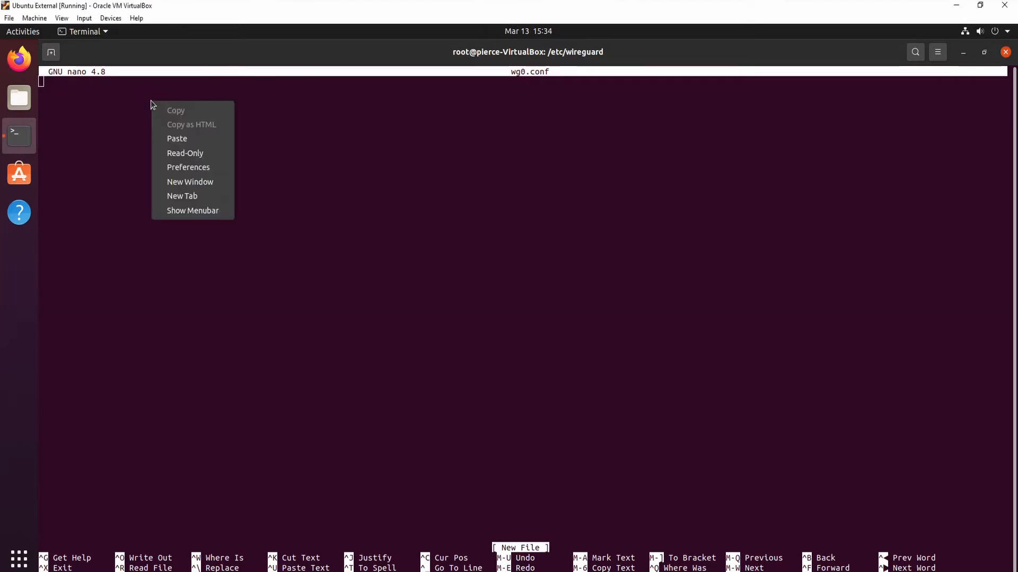
{"action": "left_click", "coordinate": [183, 139]}
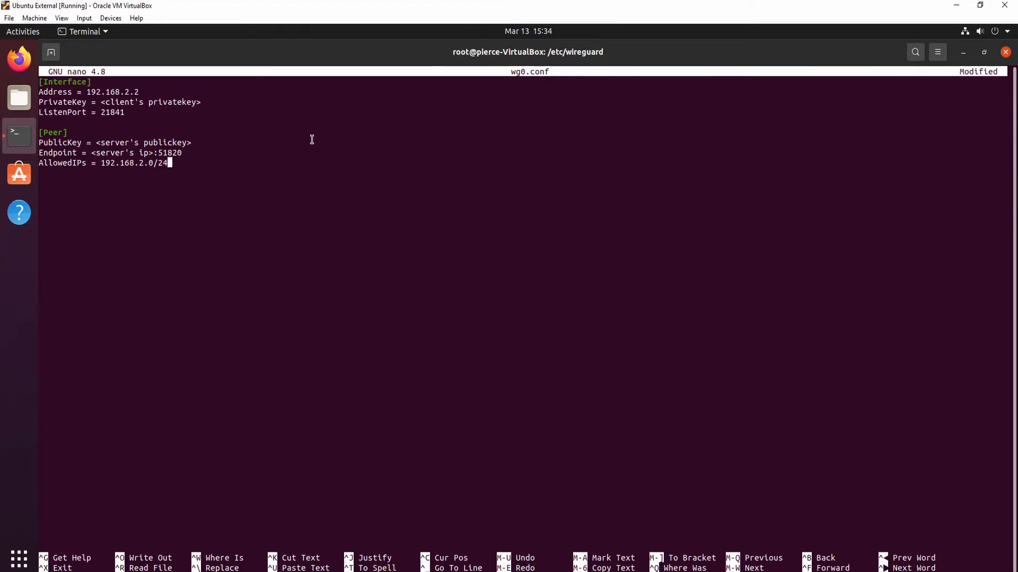
Step: Set the Address in the Interface section of wg0.conf to 10.0.0.2
{"action": "key", "text": "Up"}
{"action": "key", "text": "Up"}
{"action": "key", "text": "Up"}
{"action": "key", "text": "Up"}
{"action": "key", "text": "Up"}
{"action": "key", "text": "Up"}
{"action": "key", "text": "Up"}
{"action": "key", "text": "Down"}
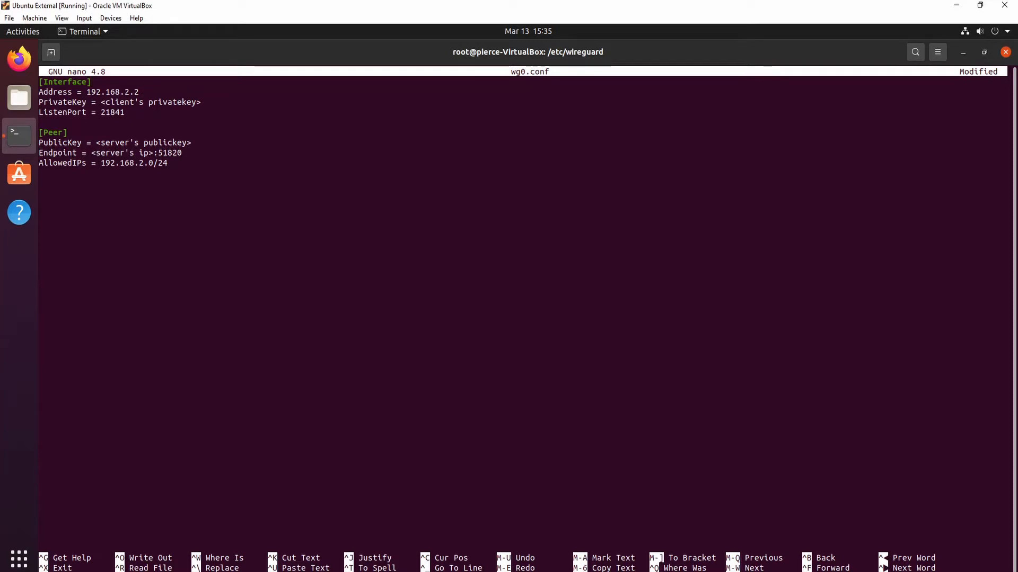
{"action": "key", "text": "BackSpace"}
{"action": "key", "text": "BackSpace"}
{"action": "key", "text": "BackSpace"}
{"action": "key", "text": "BackSpace"}
{"action": "key", "text": "BackSpace"}
{"action": "key", "text": "BackSpace"}
{"action": "key", "text": "BackSpace"}
{"action": "key", "text": "BackSpace"}
{"action": "key", "text": "BackSpace"}
{"action": "key", "text": "BackSpace"}
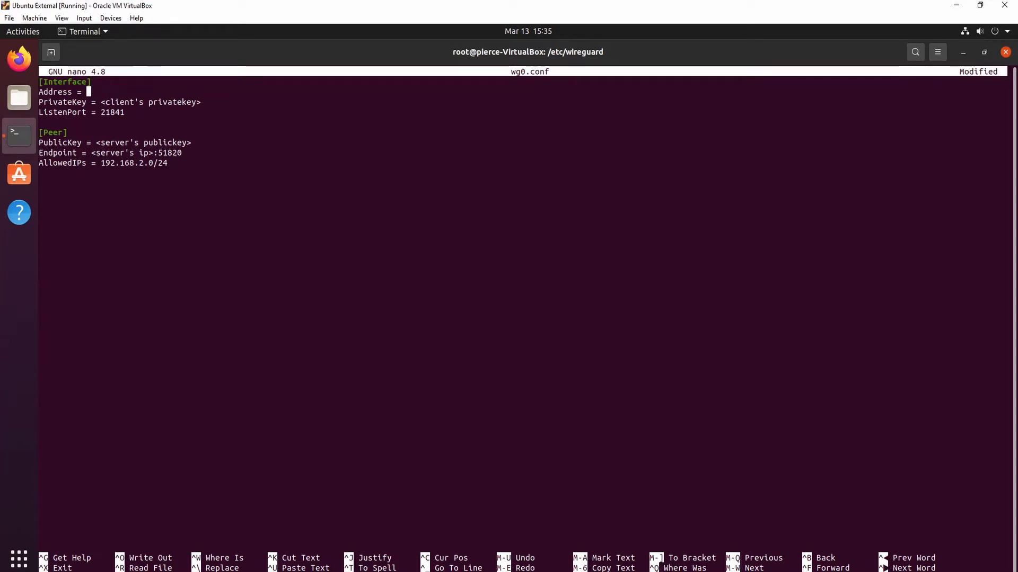
{"action": "type", "text": "10.0"}
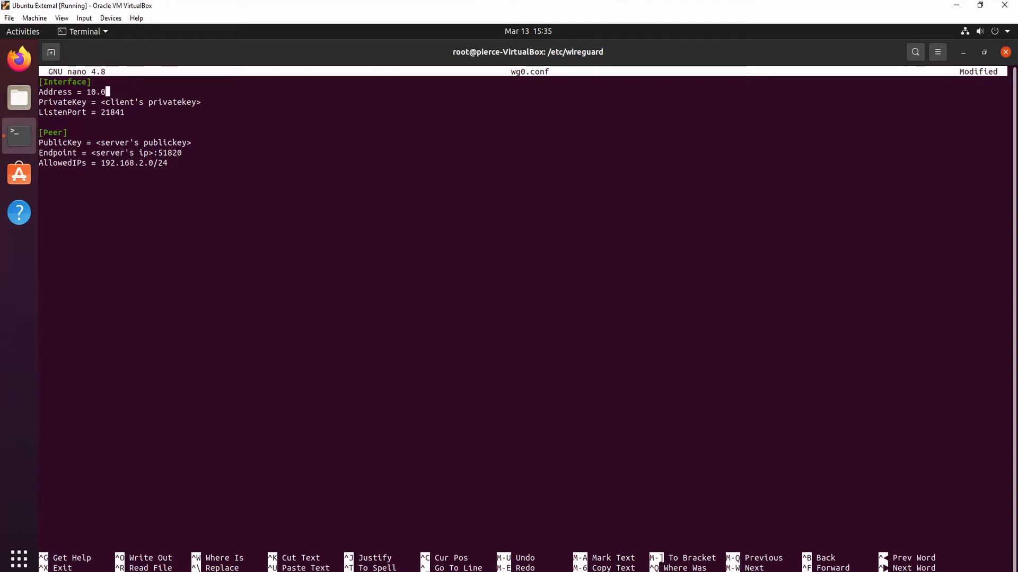
{"action": "type", "text": ".0.2"}
{"action": "key", "text": "Down"}
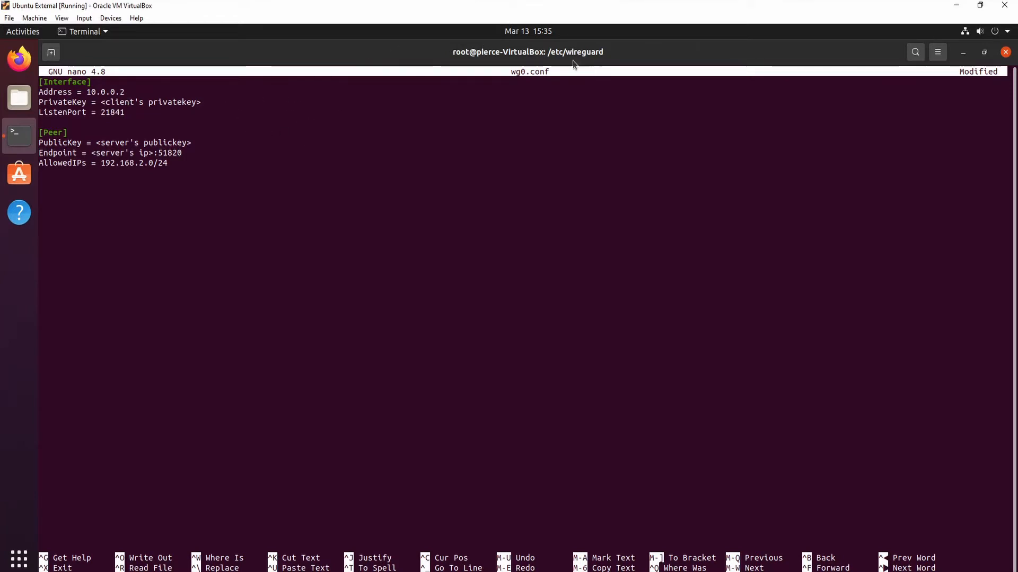
Step: Open a second terminal session and try to change to the /etc/wireguard directory
{"action": "left_click", "coordinate": [52, 53]}
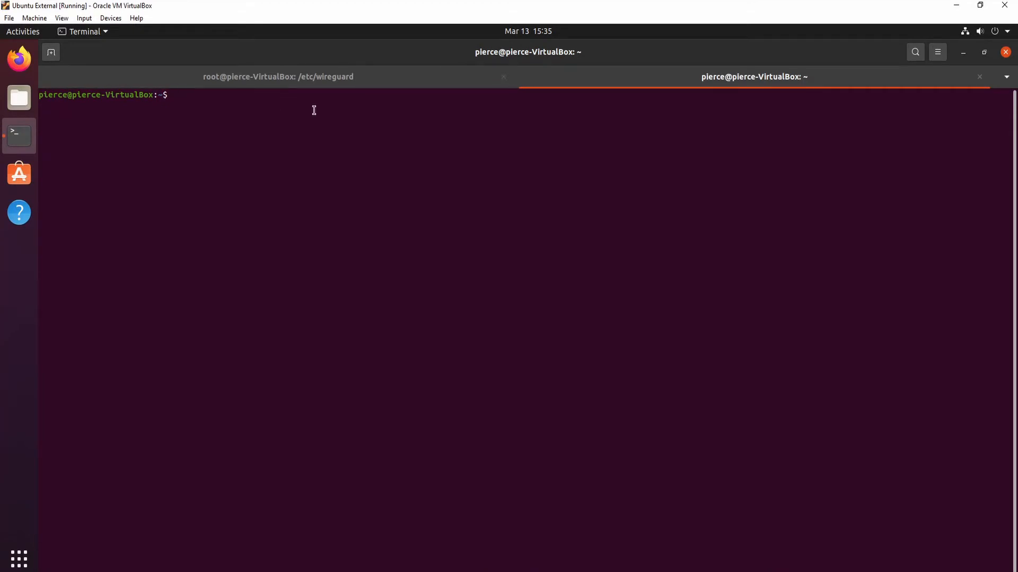
{"action": "type", "text": "cd /etc/wireguard"}
{"action": "key", "text": "Return"}
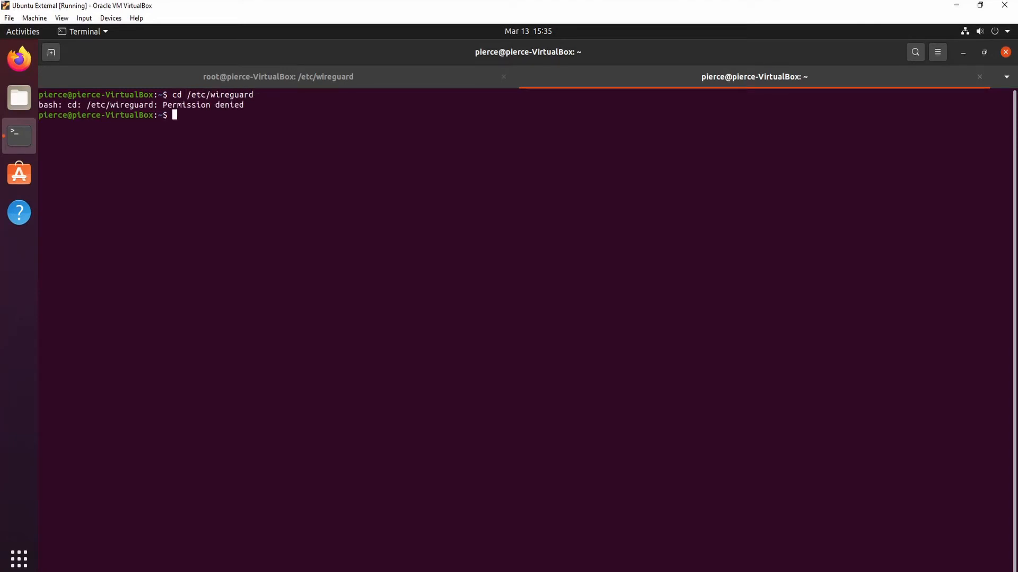
Step: Try to change to /etc/wireguard with sudo, entering the account password
{"action": "key", "text": "Up"}
{"action": "key", "text": "Left"}
{"action": "key", "text": "Left"}
{"action": "key", "text": "Left"}
{"action": "key", "text": "Left"}
{"action": "key", "text": "Left"}
{"action": "key", "text": "Left"}
{"action": "key", "text": "Left"}
{"action": "key", "text": "Left"}
{"action": "key", "text": "Left"}
{"action": "key", "text": "Left"}
{"action": "key", "text": "Left"}
{"action": "key", "text": "Left"}
{"action": "key", "text": "Left"}
{"action": "key", "text": "Left"}
{"action": "key", "text": "Left"}
{"action": "key", "text": "Left"}
{"action": "key", "text": "Left"}
{"action": "type", "text": "sudo"}
{"action": "key", "text": "Return"}
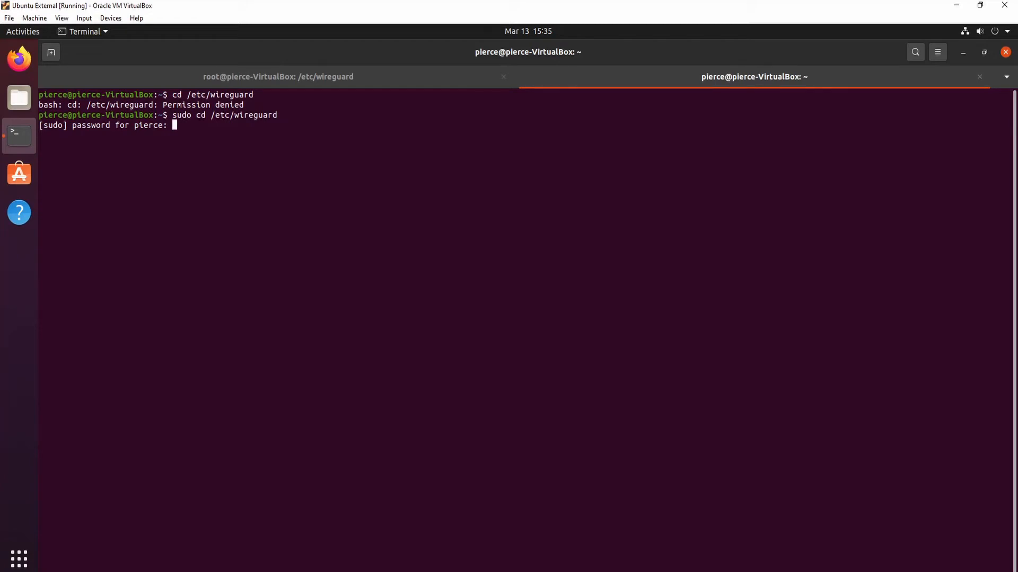
{"action": "key", "text": "Return"}
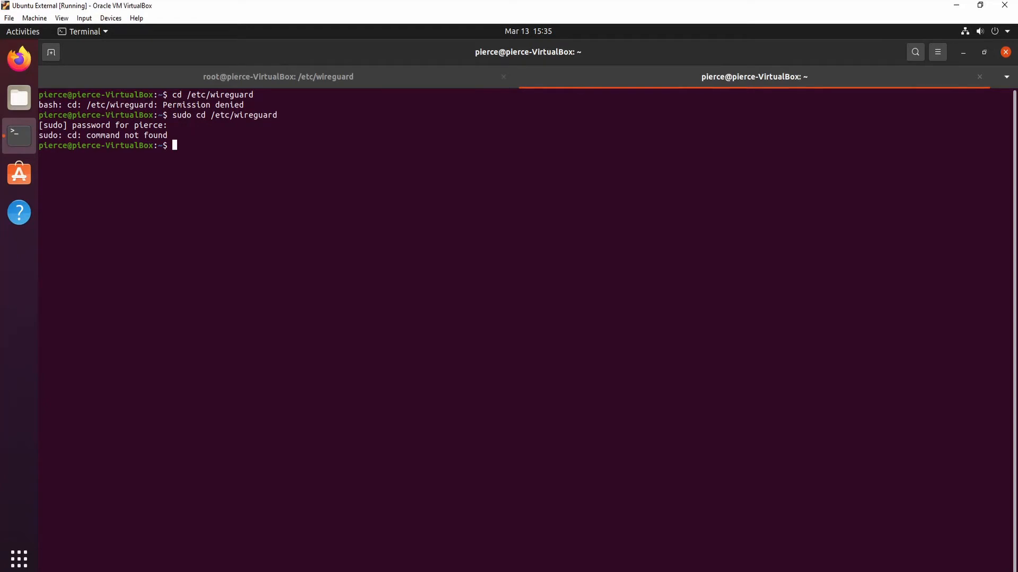
Step: Try changing to /etc/wireguard again without sudo
{"action": "key", "text": "Up"}
{"action": "key", "text": "Left"}
{"action": "key", "text": "Left"}
{"action": "key", "text": "Left"}
{"action": "key", "text": "Left"}
{"action": "key", "text": "Left"}
{"action": "key", "text": "Left"}
{"action": "key", "text": "Left"}
{"action": "key", "text": "Left"}
{"action": "key", "text": "Left"}
{"action": "key", "text": "Left"}
{"action": "key", "text": "Left"}
{"action": "key", "text": "Left"}
{"action": "key", "text": "Left"}
{"action": "key", "text": "Left"}
{"action": "key", "text": "Left"}
{"action": "key", "text": "Left"}
{"action": "key", "text": "Left"}
{"action": "key", "text": "BackSpace"}
{"action": "key", "text": "BackSpace"}
{"action": "key", "text": "BackSpace"}
{"action": "key", "text": "BackSpace"}
{"action": "key", "text": "BackSpace"}
{"action": "key", "text": "Return"}
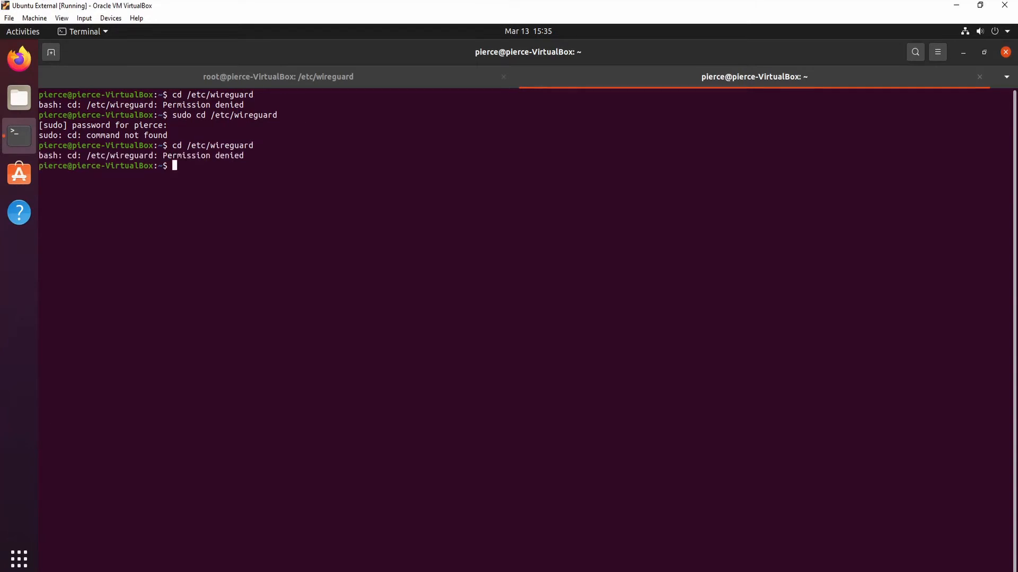
Step: Switch to a root shell with sudo su and change to the /etc/wireguard directory
{"action": "type", "text": "sudo su"}
{"action": "key", "text": "Return"}
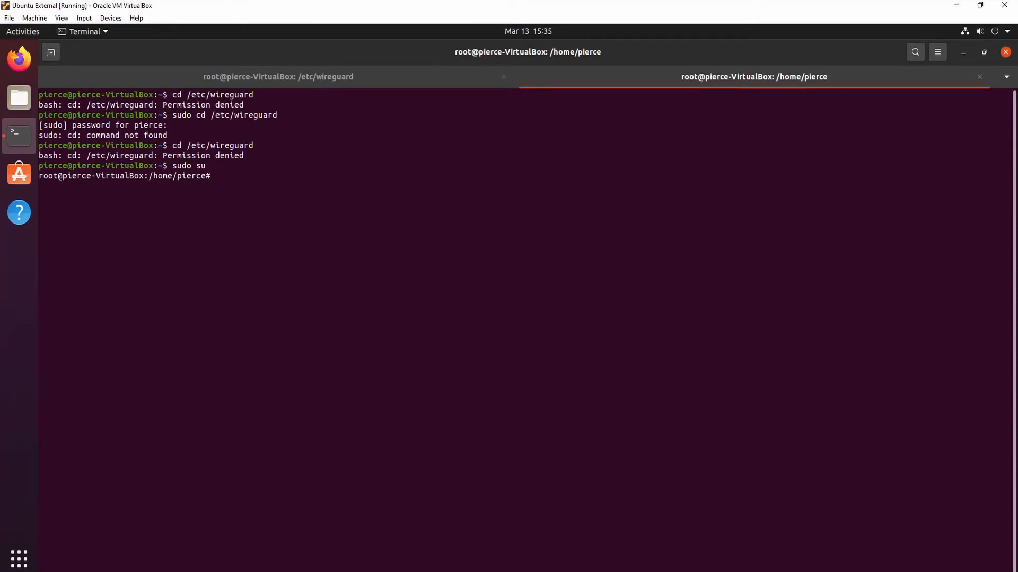
{"action": "type", "text": "sudo"}
{"action": "key", "text": "BackSpace"}
{"action": "key", "text": "BackSpace"}
{"action": "key", "text": "BackSpace"}
{"action": "key", "text": "BackSpace"}
{"action": "type", "text": "cd etc/wireguard"}
{"action": "key", "text": "Left"}
{"action": "key", "text": "Left"}
{"action": "key", "text": "Left"}
{"action": "key", "text": "Left"}
{"action": "key", "text": "Left"}
{"action": "key", "text": "Left"}
{"action": "key", "text": "Left"}
{"action": "key", "text": "Left"}
{"action": "key", "text": "Left"}
{"action": "key", "text": "Left"}
{"action": "key", "text": "Left"}
{"action": "key", "text": "Left"}
{"action": "key", "text": "Left"}
{"action": "type", "text": "/"}
{"action": "key", "text": "Return"}
Step: List the files in /etc/wireguard and check wg0.conf in the other terminal session
{"action": "type", "text": "ls"}
{"action": "key", "text": "Return"}
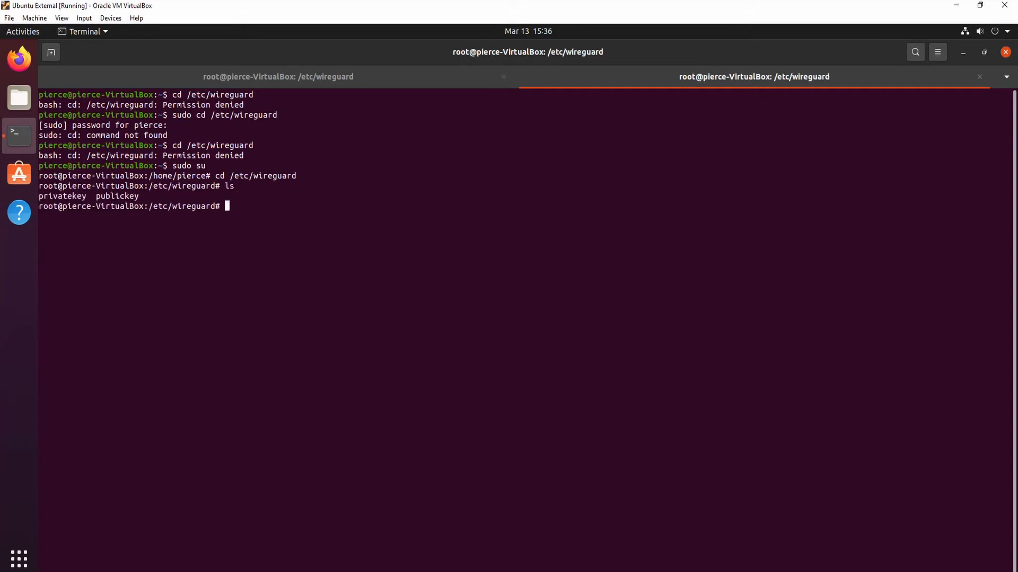
{"action": "type", "text": "ls"}
{"action": "left_click", "coordinate": [303, 78]}
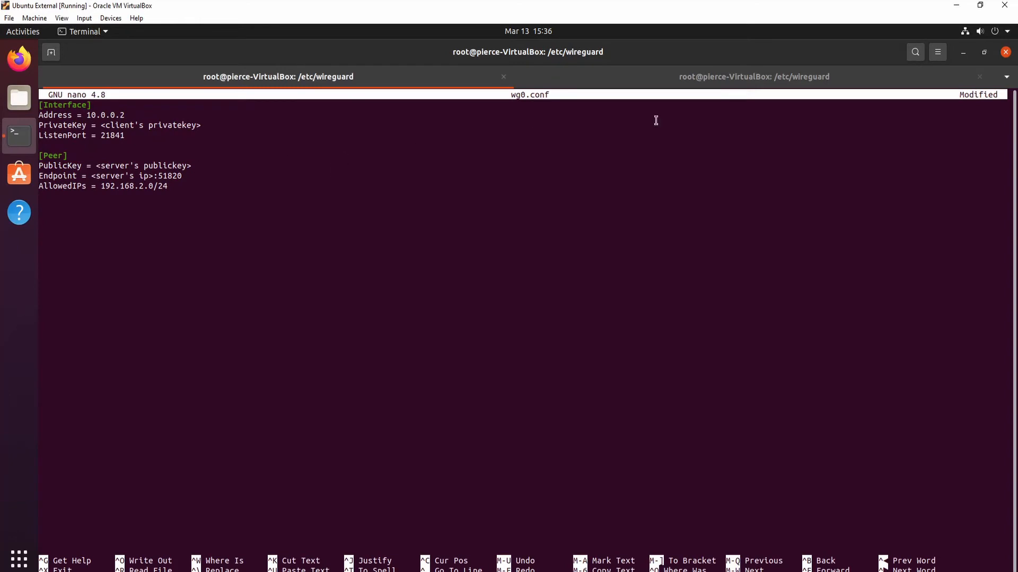
{"action": "left_click", "coordinate": [711, 78]}
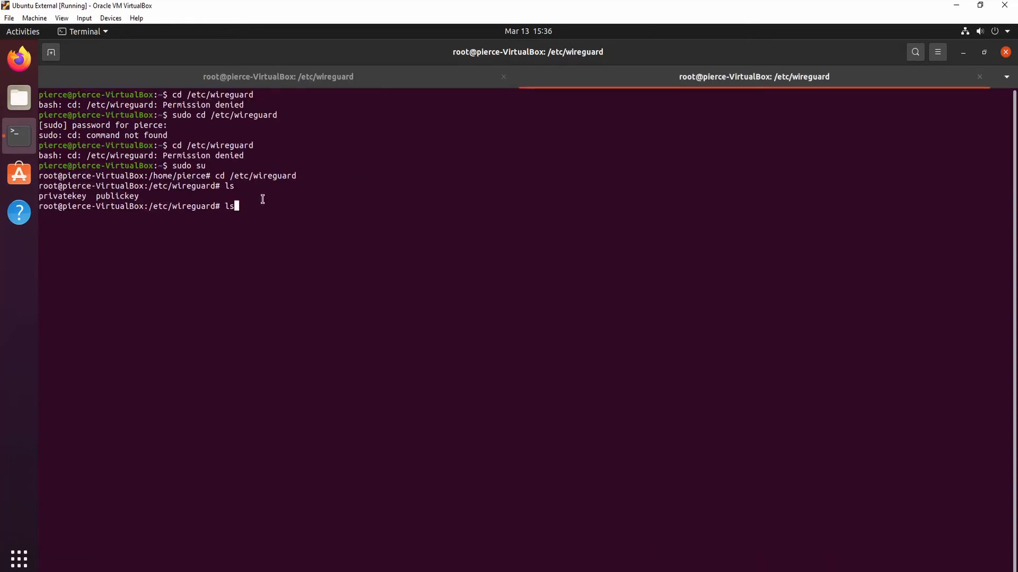
Step: Open the privatekey file in nano and copy the client's private key
{"action": "key", "text": "BackSpace"}
{"action": "key", "text": "BackSpace"}
{"action": "type", "text": "nano privatekey"}
{"action": "key", "text": "Return"}
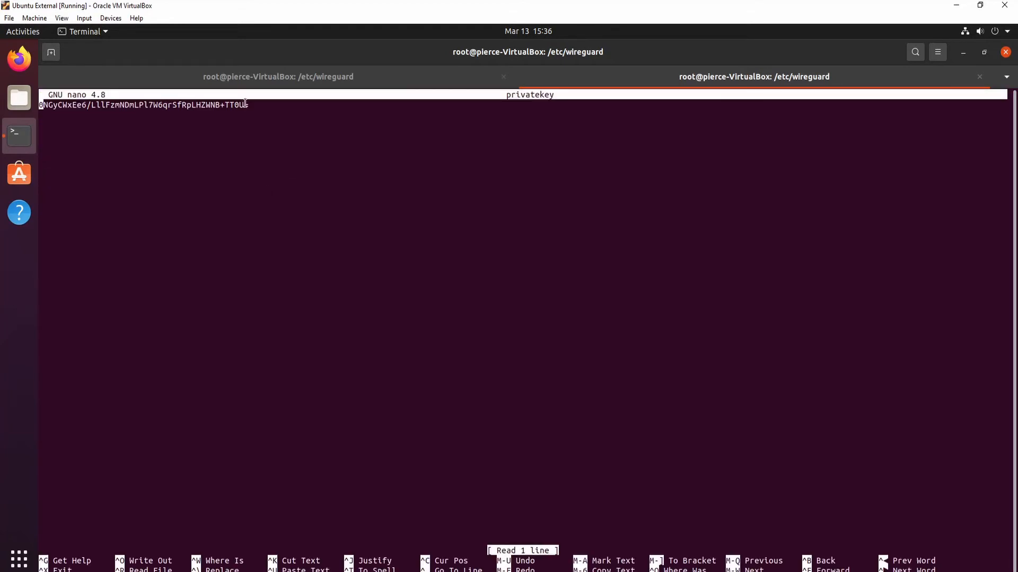
{"action": "left_click_drag", "start_coordinate": [250, 106], "coordinate": [30, 107]}
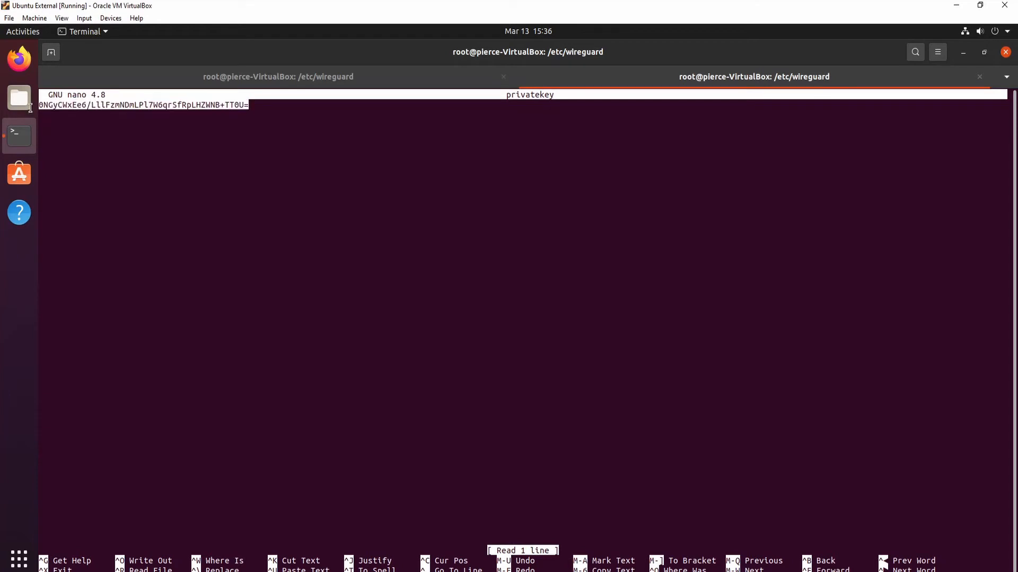
{"action": "right_click", "coordinate": [79, 113]}
{"action": "left_click", "coordinate": [102, 118]}
Step: Replace the <client's privatekey> placeholder in wg0.conf with the copied client private key
{"action": "left_click", "coordinate": [300, 84]}
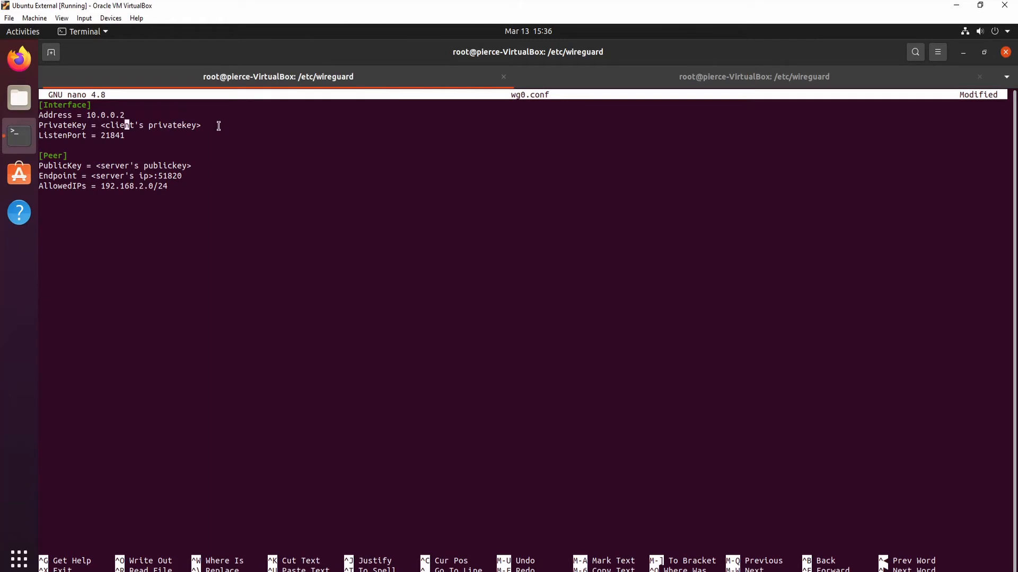
{"action": "key", "text": "Right"}
{"action": "key", "text": "Right"}
{"action": "key", "text": "Right"}
{"action": "key", "text": "Right"}
{"action": "key", "text": "Right"}
{"action": "key", "text": "Right"}
{"action": "key", "text": "Right"}
{"action": "key", "text": "Right"}
{"action": "key", "text": "Right"}
{"action": "key", "text": "Right"}
{"action": "key", "text": "Right"}
{"action": "key", "text": "Right"}
{"action": "key", "text": "Right"}
{"action": "key", "text": "Right"}
{"action": "key", "text": "Right"}
{"action": "key", "text": "Right"}
{"action": "key", "text": "Right"}
{"action": "key", "text": "Left"}
{"action": "key", "text": "Left"}
{"action": "key", "text": "Delete"}
{"action": "key", "text": "BackSpace"}
{"action": "key", "text": "BackSpace"}
{"action": "key", "text": "BackSpace"}
{"action": "key", "text": "BackSpace"}
{"action": "key", "text": "BackSpace"}
{"action": "key", "text": "BackSpace"}
{"action": "key", "text": "BackSpace"}
{"action": "key", "text": "BackSpace"}
{"action": "key", "text": "BackSpace"}
{"action": "key", "text": "BackSpace"}
{"action": "key", "text": "BackSpace"}
{"action": "key", "text": "BackSpace"}
{"action": "key", "text": "BackSpace"}
{"action": "key", "text": "BackSpace"}
{"action": "key", "text": "BackSpace"}
{"action": "key", "text": "BackSpace"}
{"action": "key", "text": "BackSpace"}
{"action": "key", "text": "BackSpace"}
{"action": "key", "text": "BackSpace"}
{"action": "key", "text": "BackSpace"}
{"action": "right_click", "coordinate": [118, 125]}
{"action": "left_click", "coordinate": [148, 163]}
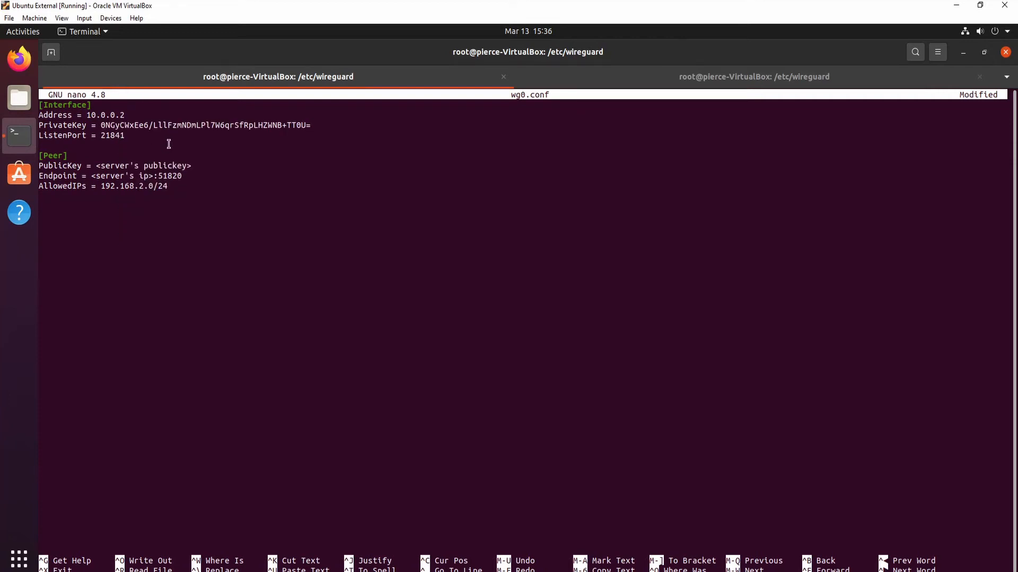
Step: Set ListenPort in the [Interface] section of wg0.conf to 51820
{"action": "key", "text": "Down"}
{"action": "key", "text": "BackSpace"}
{"action": "key", "text": "BackSpace"}
{"action": "key", "text": "BackSpace"}
{"action": "key", "text": "BackSpace"}
{"action": "key", "text": "BackSpace"}
{"action": "type", "text": "51820"}
{"action": "key", "text": "Left"}
{"action": "key", "text": "Left"}
{"action": "key", "text": "Left"}
{"action": "key", "text": "Left"}
{"action": "key", "text": "Right"}
{"action": "key", "text": "Right"}
{"action": "key", "text": "Right"}
{"action": "key", "text": "Right"}
Step: Switch to the Ubuntu Internal VM, copy the pfSense tunnel's public key, and return to wg0.conf on Ubuntu External
{"action": "key", "text": "Down"}
{"action": "key", "text": "Down"}
{"action": "key", "text": "Down"}
{"action": "left_click", "coordinate": [457, 32]}
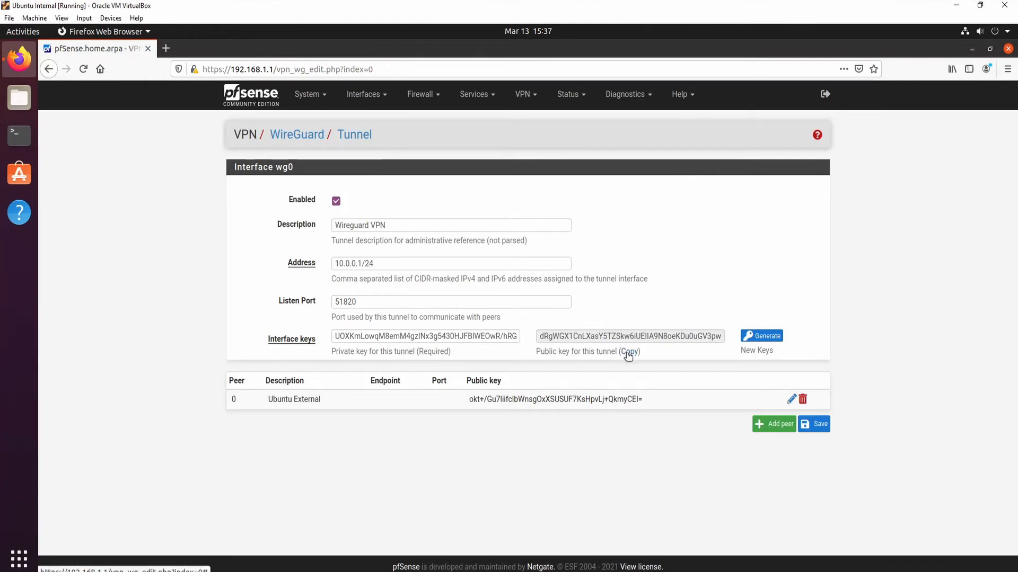
{"action": "left_click", "coordinate": [628, 353]}
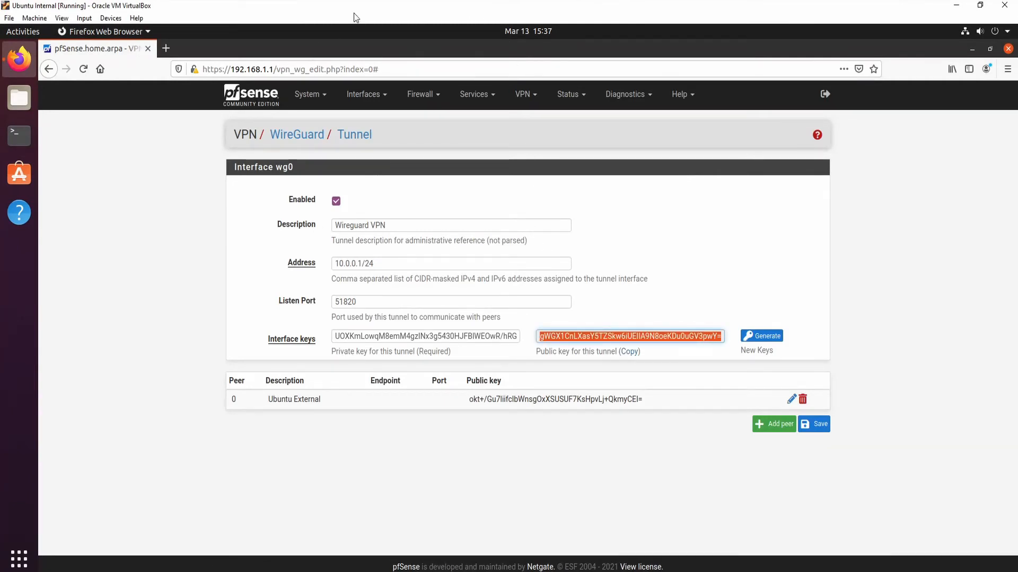
{"action": "key", "text": "alt+Tab"}
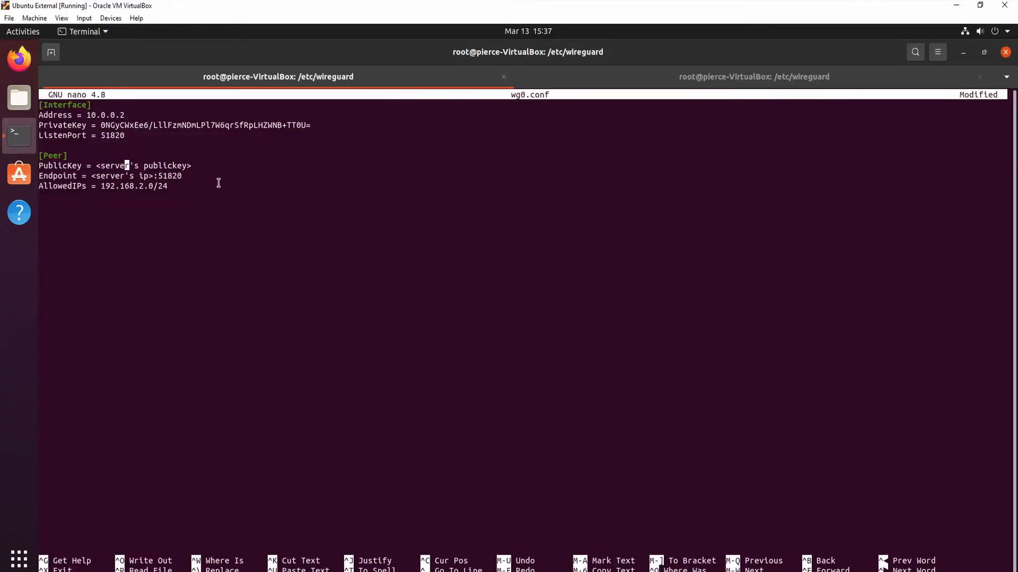
Step: Replace the <server's publickey> placeholder in the [Peer] section with the copied pfSense public key
{"action": "key", "text": "Right"}
{"action": "key", "text": "Right"}
{"action": "key", "text": "Right"}
{"action": "key", "text": "Right"}
{"action": "key", "text": "Right"}
{"action": "key", "text": "Right"}
{"action": "key", "text": "Right"}
{"action": "key", "text": "Right"}
{"action": "key", "text": "Right"}
{"action": "key", "text": "Right"}
{"action": "key", "text": "Right"}
{"action": "key", "text": "Right"}
{"action": "key", "text": "Right"}
{"action": "key", "text": "Right"}
{"action": "key", "text": "BackSpace"}
{"action": "key", "text": "BackSpace"}
{"action": "key", "text": "BackSpace"}
{"action": "key", "text": "BackSpace"}
{"action": "key", "text": "BackSpace"}
{"action": "key", "text": "BackSpace"}
{"action": "key", "text": "BackSpace"}
{"action": "key", "text": "BackSpace"}
{"action": "key", "text": "BackSpace"}
{"action": "key", "text": "BackSpace"}
{"action": "key", "text": "BackSpace"}
{"action": "key", "text": "BackSpace"}
{"action": "key", "text": "BackSpace"}
{"action": "key", "text": "BackSpace"}
{"action": "key", "text": "BackSpace"}
{"action": "key", "text": "BackSpace"}
{"action": "key", "text": "BackSpace"}
{"action": "key", "text": "BackSpace"}
{"action": "key", "text": "BackSpace"}
{"action": "key", "text": "BackSpace"}
{"action": "right_click", "coordinate": [125, 165]}
{"action": "left_click", "coordinate": [162, 204]}
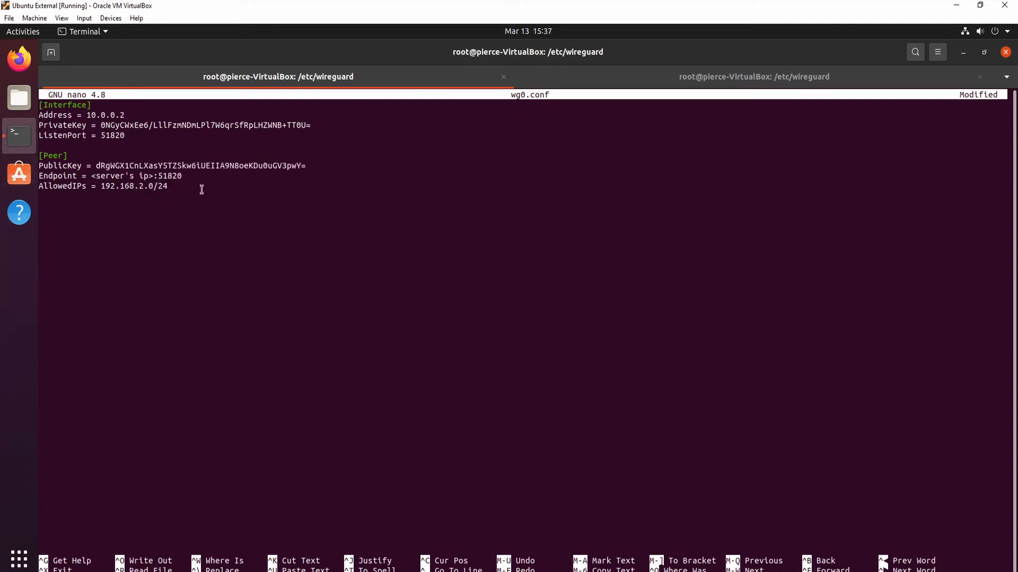
Step: Set AllowedIPs in the [Peer] section to 0.0.0.0/0
{"action": "key", "text": "Down"}
{"action": "key", "text": "Down"}
{"action": "key", "text": "BackSpace"}
{"action": "key", "text": "BackSpace"}
{"action": "key", "text": "BackSpace"}
{"action": "key", "text": "BackSpace"}
{"action": "key", "text": "BackSpace"}
{"action": "key", "text": "BackSpace"}
{"action": "key", "text": "BackSpace"}
{"action": "key", "text": "BackSpace"}
{"action": "key", "text": "BackSpace"}
{"action": "key", "text": "BackSpace"}
{"action": "key", "text": "BackSpace"}
{"action": "key", "text": "BackSpace"}
{"action": "key", "text": "BackSpace"}
{"action": "key", "text": "BackSpace"}
{"action": "type", "text": "0.0.0.0/0"}
Step: Look up the WAN address in the PFSense VM console and replace the <server's ip> placeholder in Endpoint with 10.100.33.108, keeping port 51820
{"action": "key", "text": "Delete"}
{"action": "key", "text": "BackSpace"}
{"action": "key", "text": "BackSpace"}
{"action": "key", "text": "BackSpace"}
{"action": "key", "text": "BackSpace"}
{"action": "key", "text": "BackSpace"}
{"action": "key", "text": "BackSpace"}
{"action": "key", "text": "BackSpace"}
{"action": "key", "text": "BackSpace"}
{"action": "key", "text": "BackSpace"}
{"action": "key", "text": "BackSpace"}
{"action": "key", "text": "BackSpace"}
{"action": "key", "text": "BackSpace"}
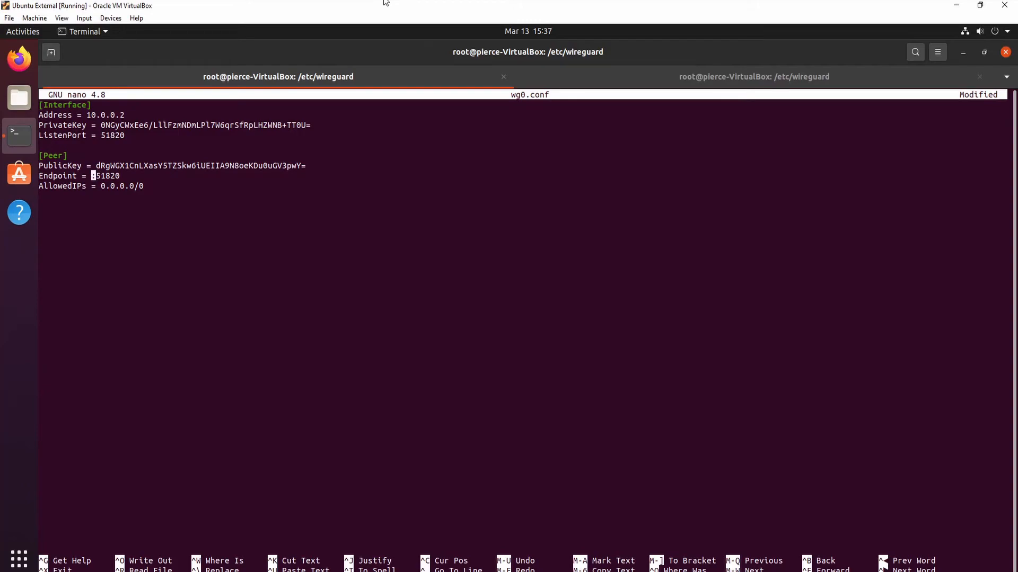
{"action": "mouse_move", "coordinate": [385, 3]}
{"action": "left_click", "coordinate": [349, 29]}
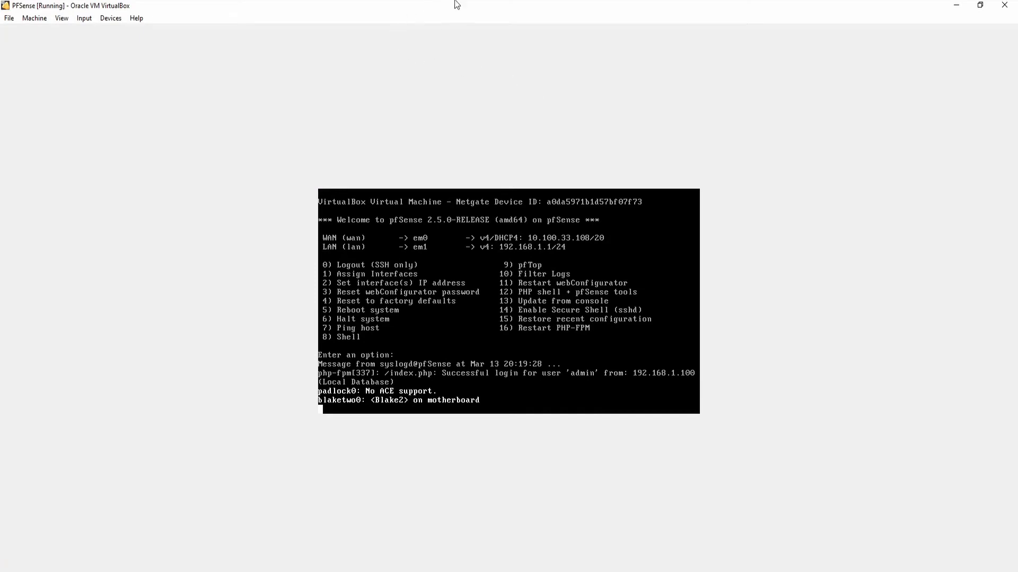
{"action": "mouse_move", "coordinate": [456, 1]}
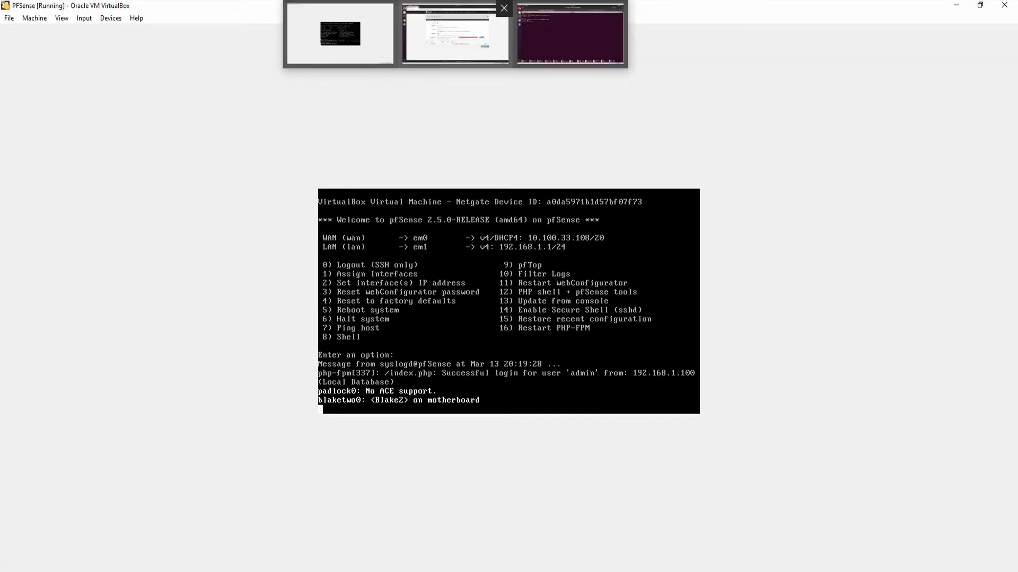
{"action": "left_click", "coordinate": [570, 34]}
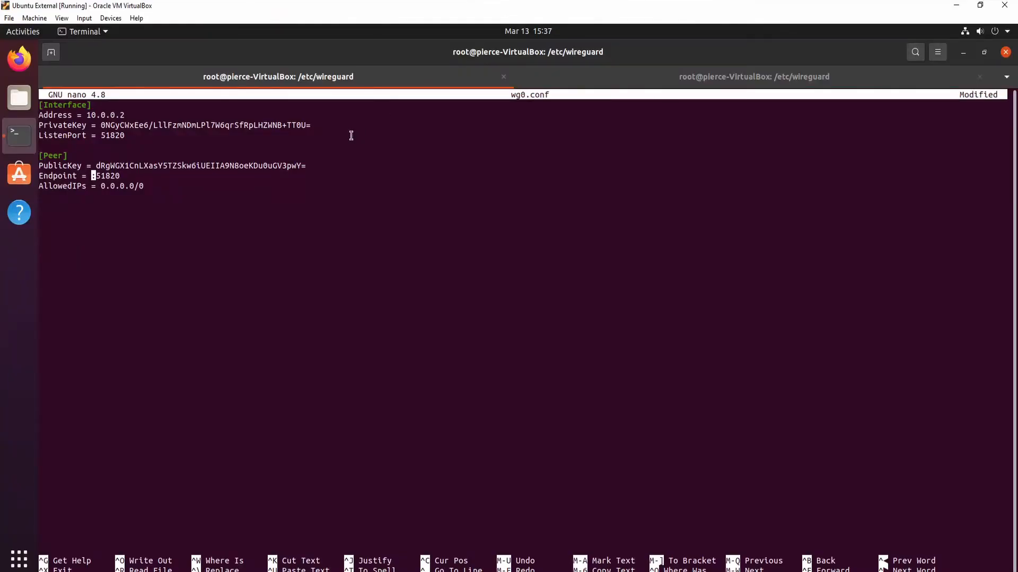
{"action": "type", "text": "10.100.33.108"}
{"action": "key", "text": "Right"}
{"action": "key", "text": "Right"}
{"action": "key", "text": "Right"}
{"action": "key", "text": "Right"}
{"action": "key", "text": "Right"}
{"action": "key", "text": "Right"}
{"action": "key", "text": "Right"}
{"action": "key", "text": "Left"}
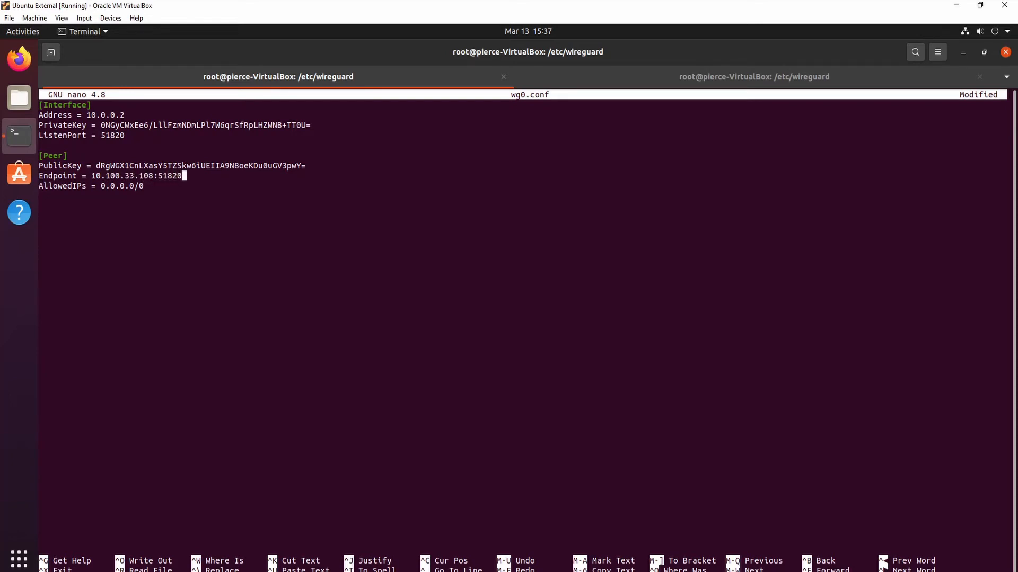
Step: Save wg0.conf, exit nano and list the files in /etc/wireguard
{"action": "key", "text": "Up"}
{"action": "key", "text": "Up"}
{"action": "key", "text": "Up"}
{"action": "key", "text": "Up"}
{"action": "key", "text": "Down"}
{"action": "key", "text": "Down"}
{"action": "key", "text": "Down"}
{"action": "key", "text": "ctrl+x"}
{"action": "key", "text": "y"}
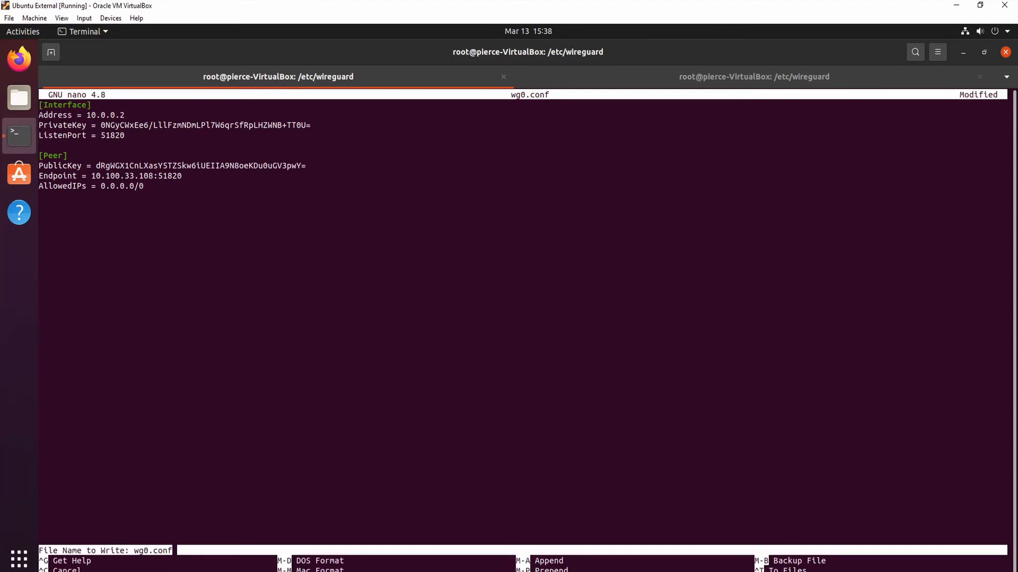
{"action": "key", "text": "Return"}
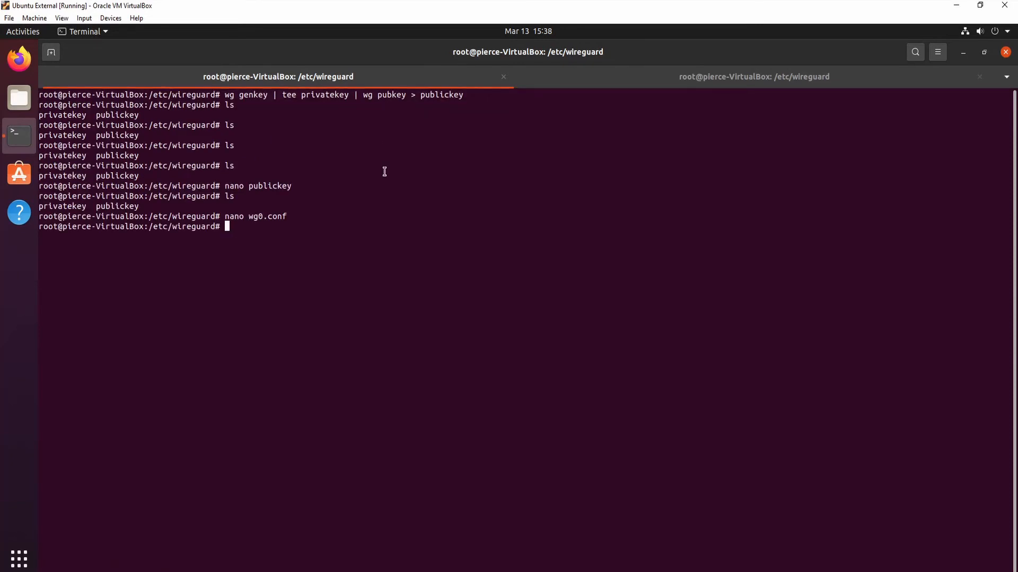
{"action": "type", "text": "ls"}
{"action": "key", "text": "Return"}
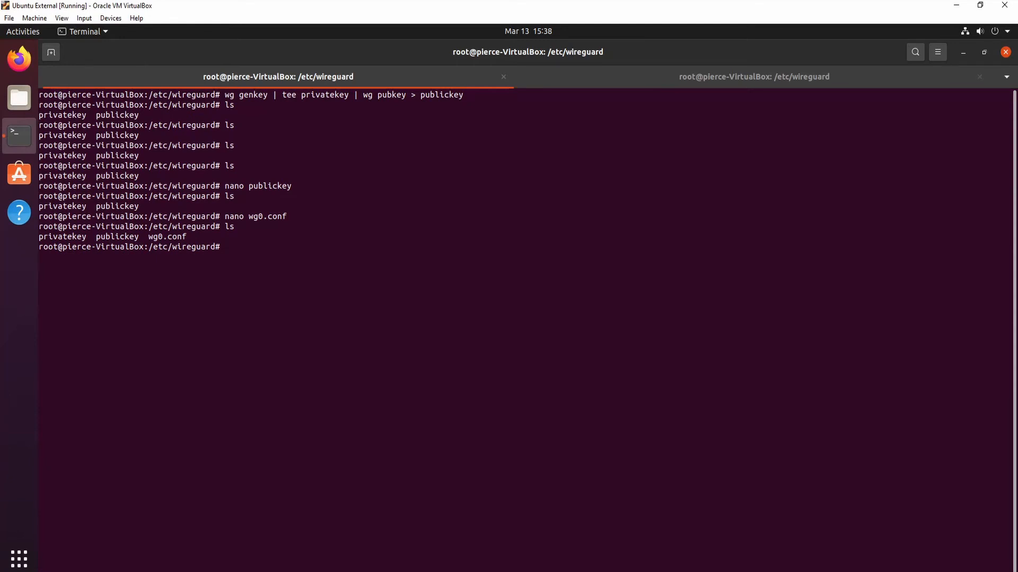
Step: Bring up the WireGuard tunnel with wg-quick up wg0
{"action": "type", "text": "wg-quick"}
{"action": "type", "text": "up wg0.conf"}
{"action": "key", "text": "BackSpace"}
{"action": "key", "text": "BackSpace"}
{"action": "key", "text": "BackSpace"}
{"action": "key", "text": "BackSpace"}
{"action": "key", "text": "BackSpace"}
{"action": "key", "text": "Return"}
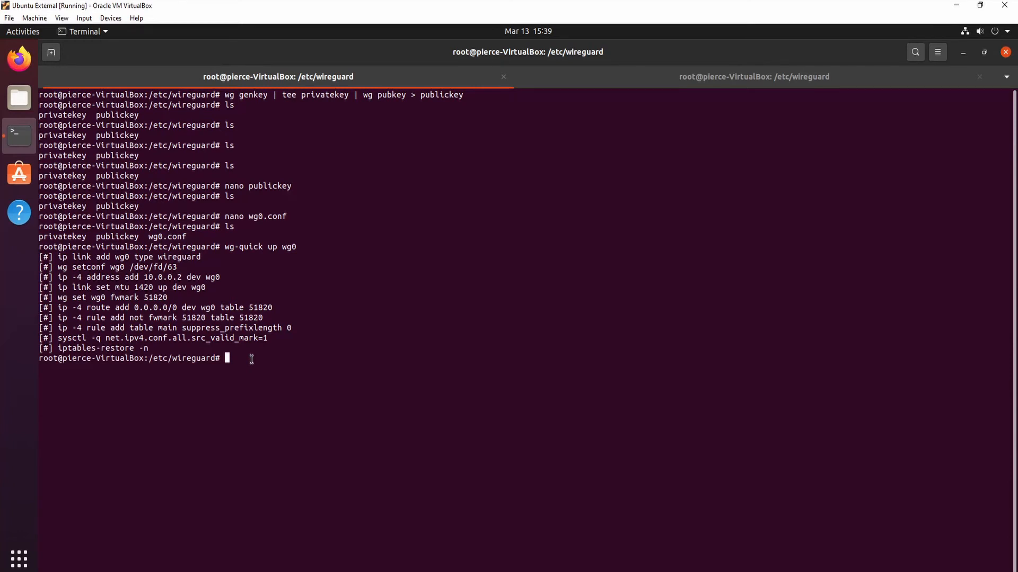
Step: Run wg show repeatedly to check the tunnel's status and look at the system's network connection
{"action": "type", "text": "wg show"}
{"action": "key", "text": "Return"}
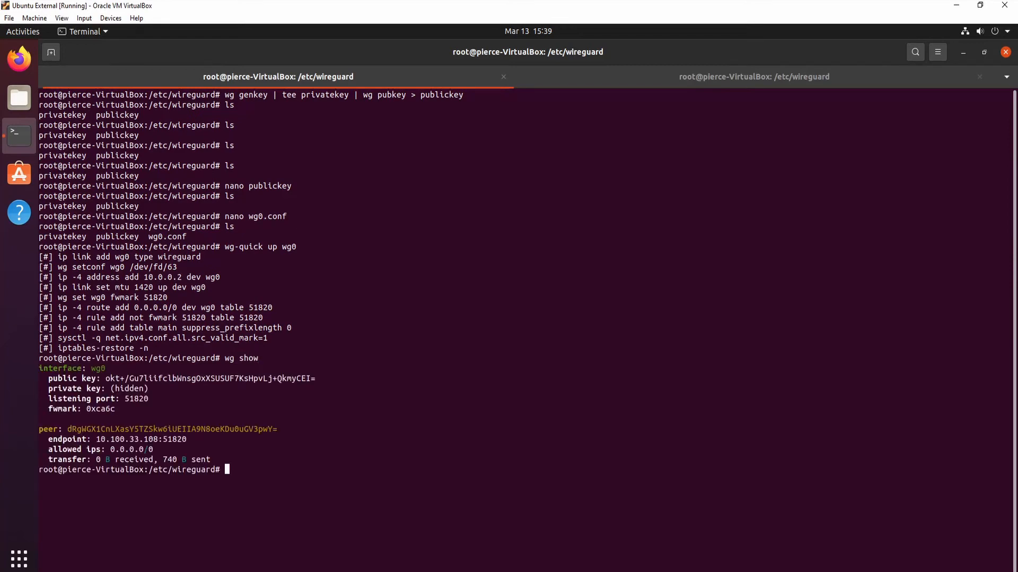
{"action": "key", "text": "Up"}
{"action": "key", "text": "Return"}
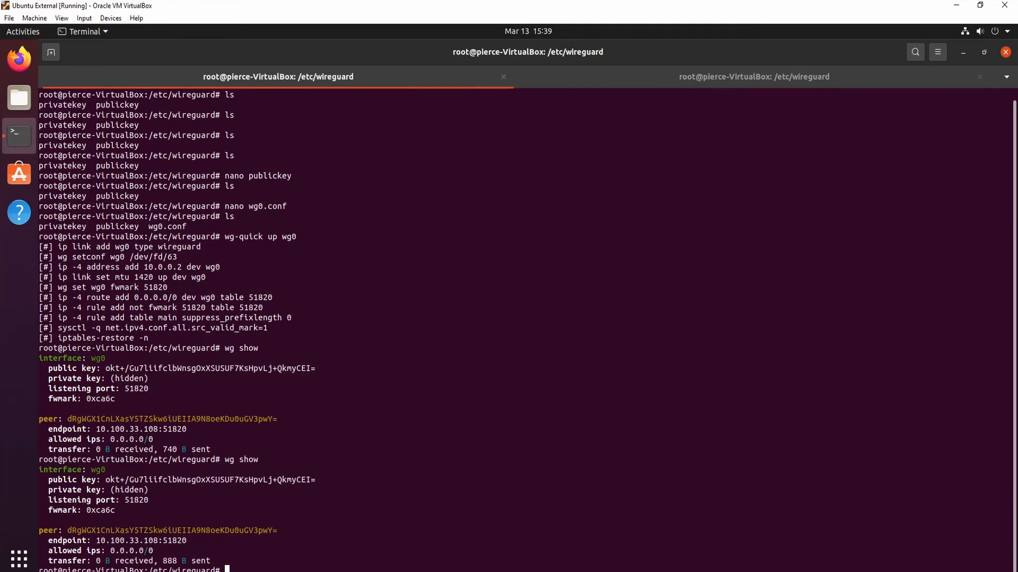
{"action": "key", "text": "Up"}
{"action": "key", "text": "Return"}
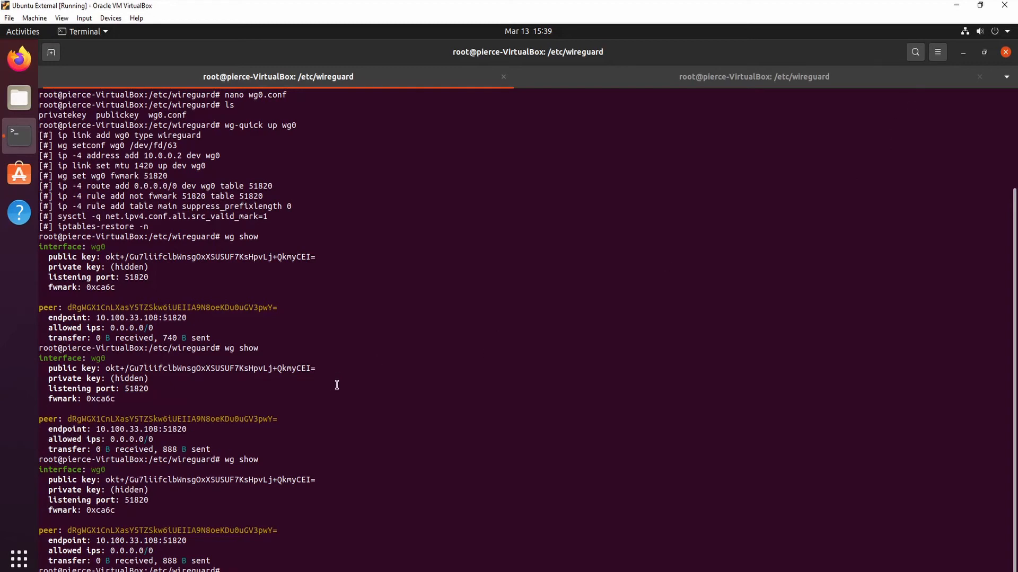
{"action": "left_click", "coordinate": [963, 31]}
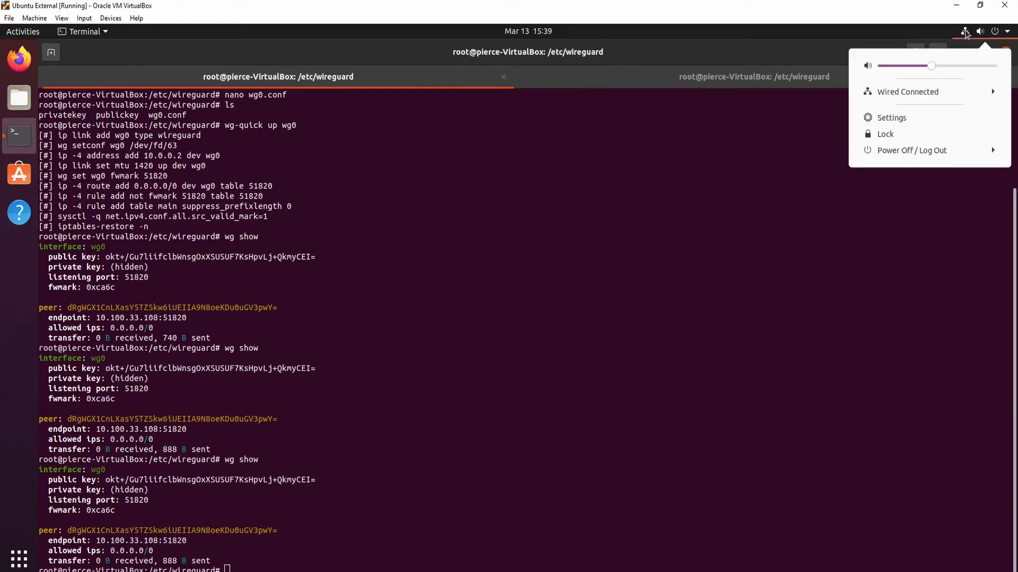
{"action": "left_click", "coordinate": [662, 249]}
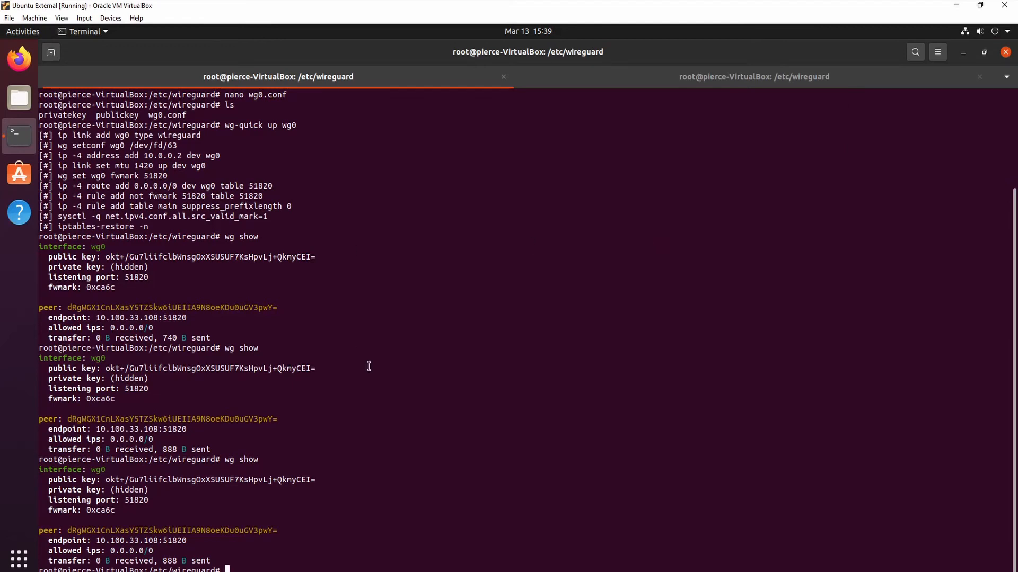
Step: Open Firefox on the Ubuntu External VM, try to load youtube.com and check the system's network connection
{"action": "left_click", "coordinate": [19, 58]}
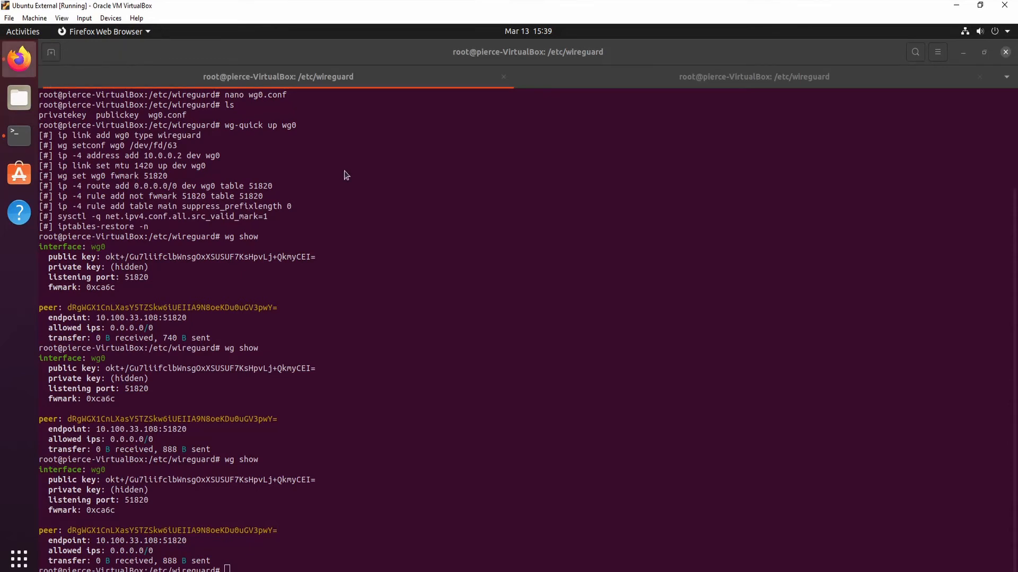
{"action": "left_click", "coordinate": [19, 56]}
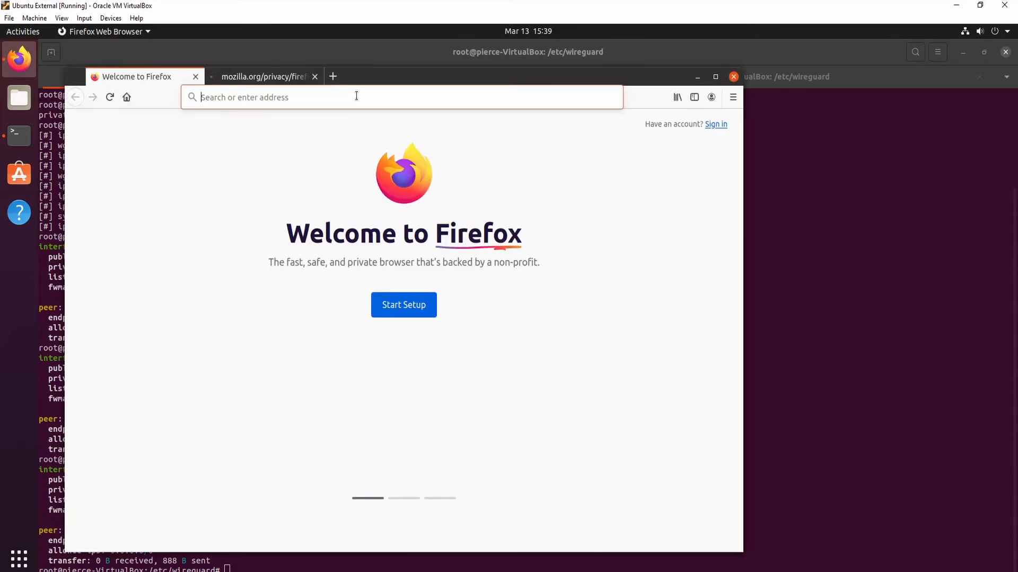
{"action": "left_click", "coordinate": [315, 76]}
{"action": "left_click", "coordinate": [305, 94]}
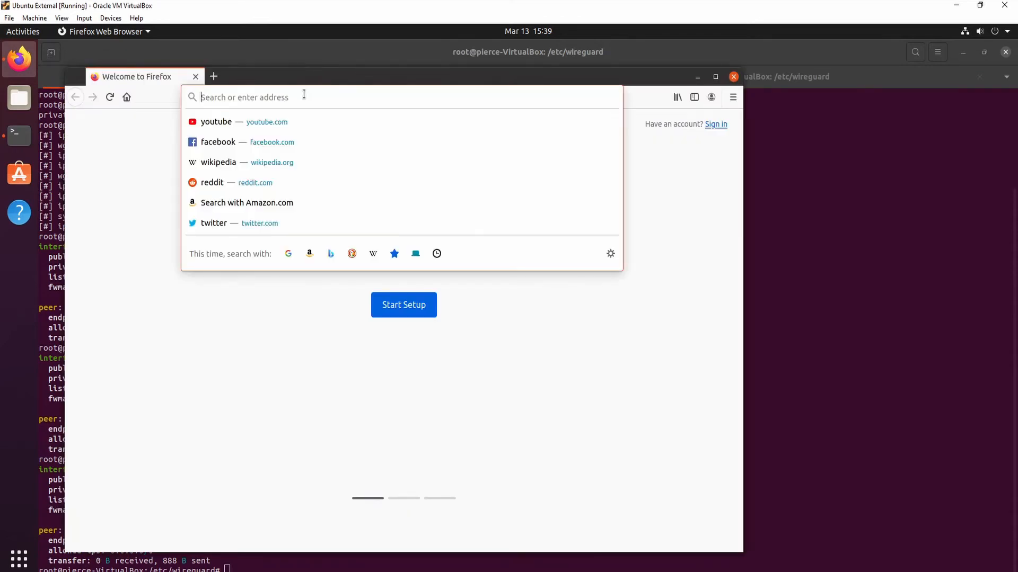
{"action": "left_click", "coordinate": [224, 121]}
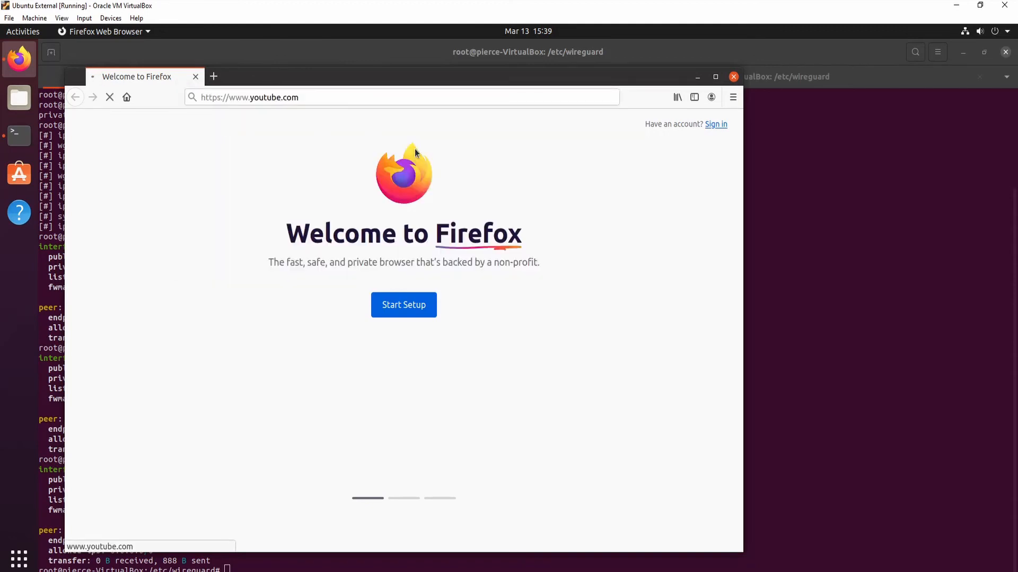
{"action": "left_click_drag", "start_coordinate": [363, 81], "coordinate": [406, 91]}
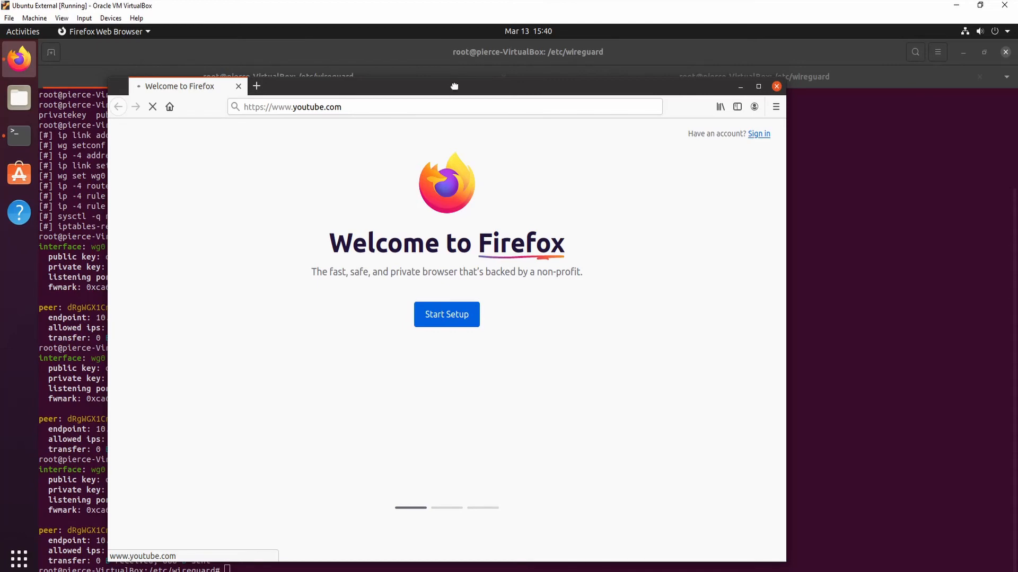
{"action": "left_click_drag", "start_coordinate": [453, 84], "coordinate": [486, 65]}
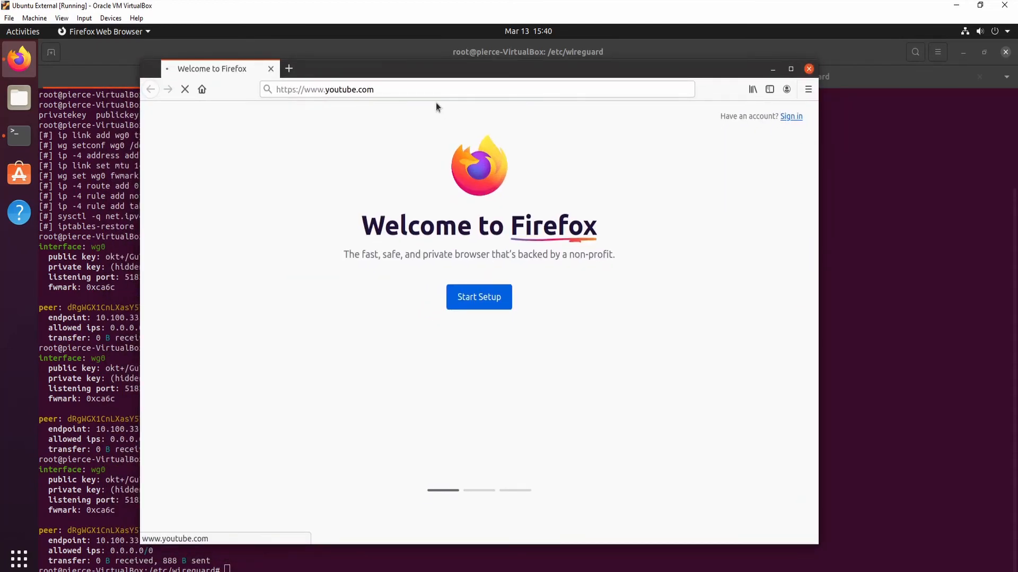
{"action": "left_click", "coordinate": [965, 31]}
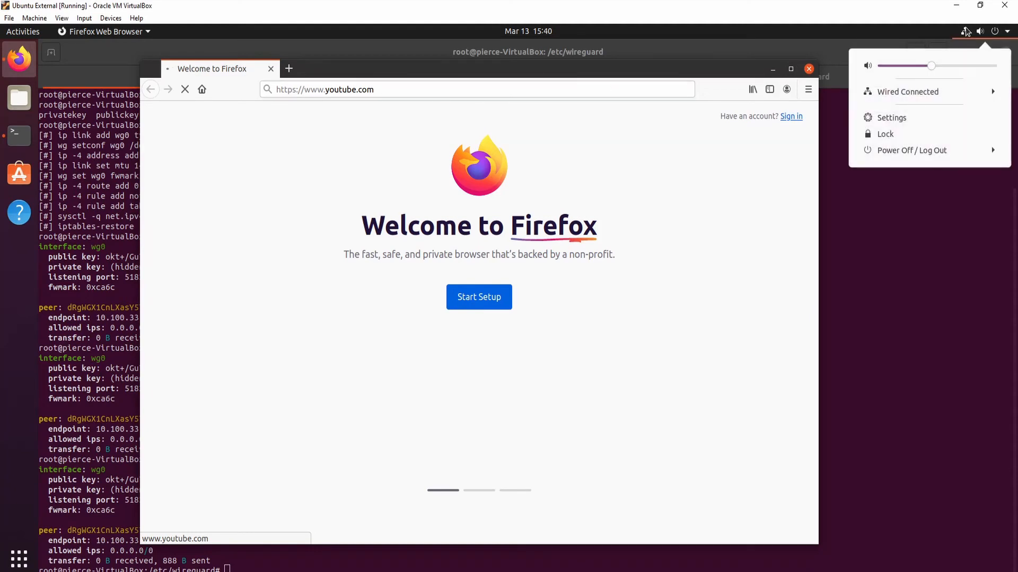
{"action": "left_click", "coordinate": [966, 31]}
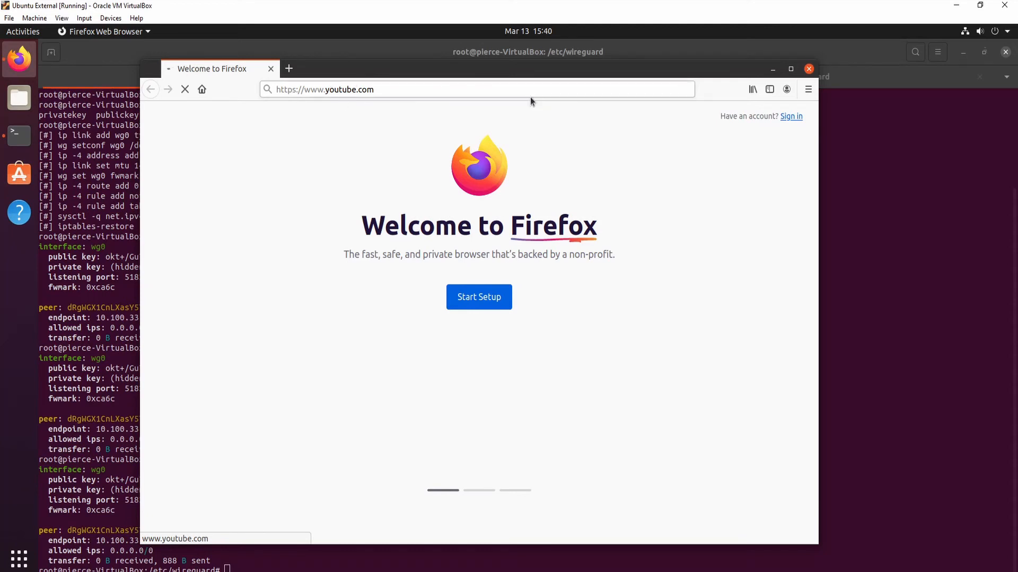
Step: Retry loading youtube.com, close Firefox and rerun wg show to check the tunnel's transfer
{"action": "left_click", "coordinate": [458, 86]}
{"action": "key", "text": "Return"}
{"action": "left_click", "coordinate": [270, 70]}
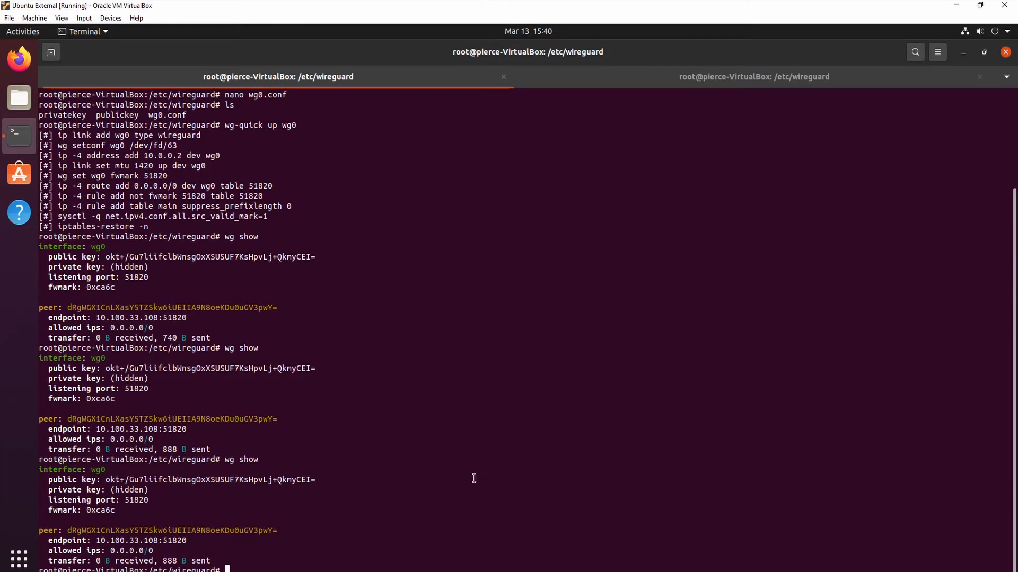
{"action": "key", "text": "Up"}
{"action": "key", "text": "Return"}
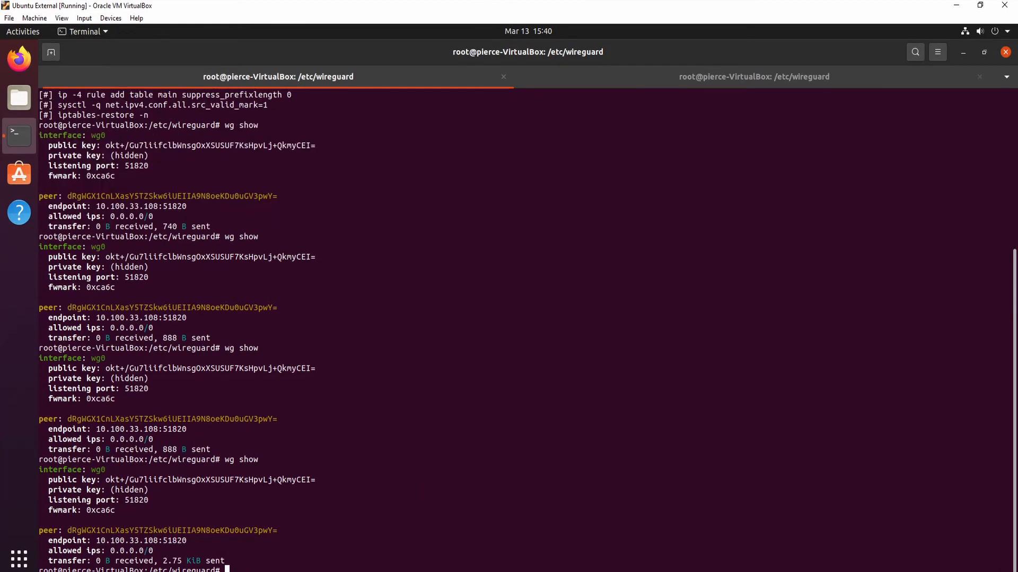
Step: Switch to the Ubuntu Internal VM and save the wg0 tunnel configuration in pfSense
{"action": "left_click", "coordinate": [468, 8]}
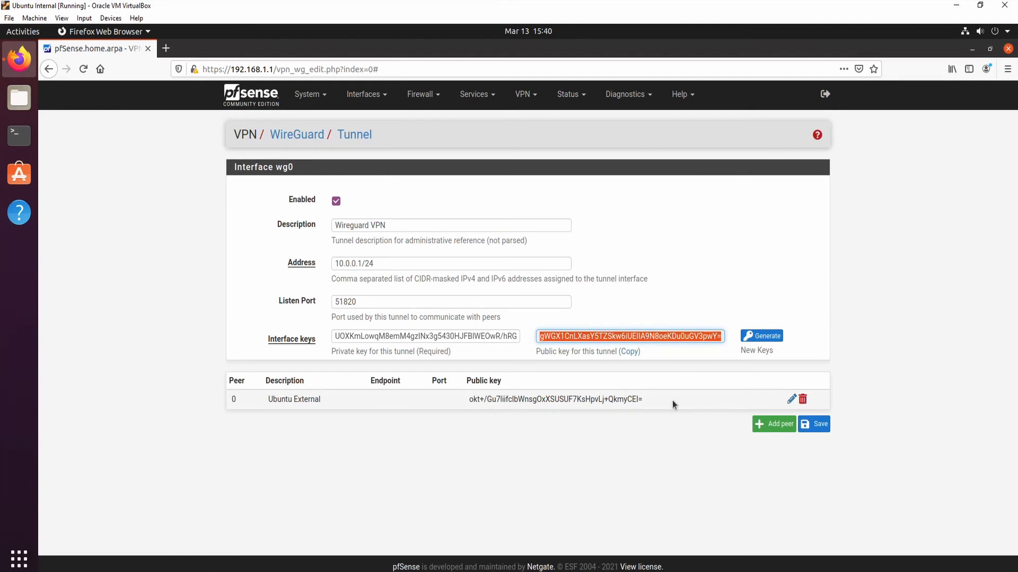
{"action": "left_click", "coordinate": [365, 95]}
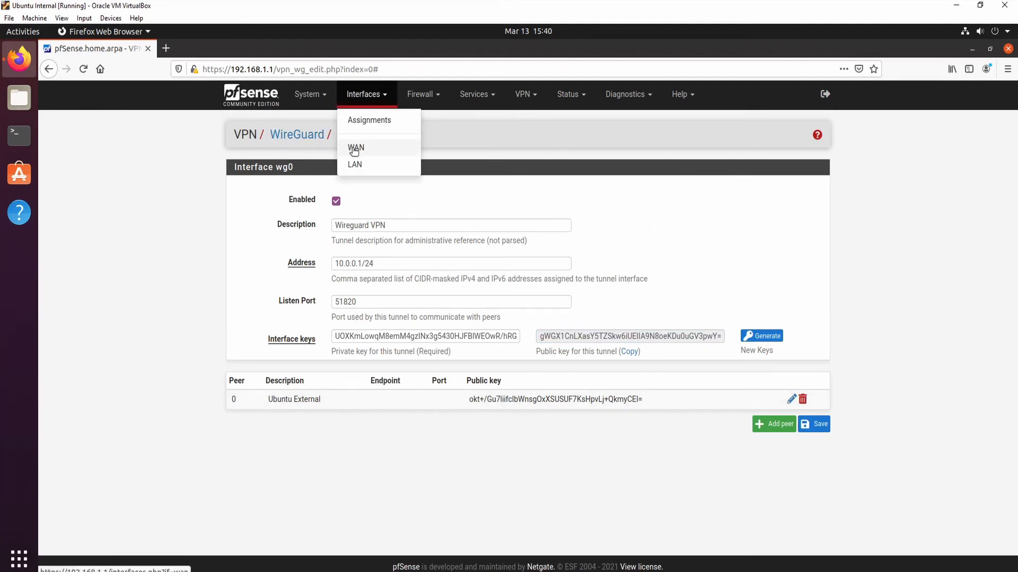
{"action": "left_click", "coordinate": [816, 424]}
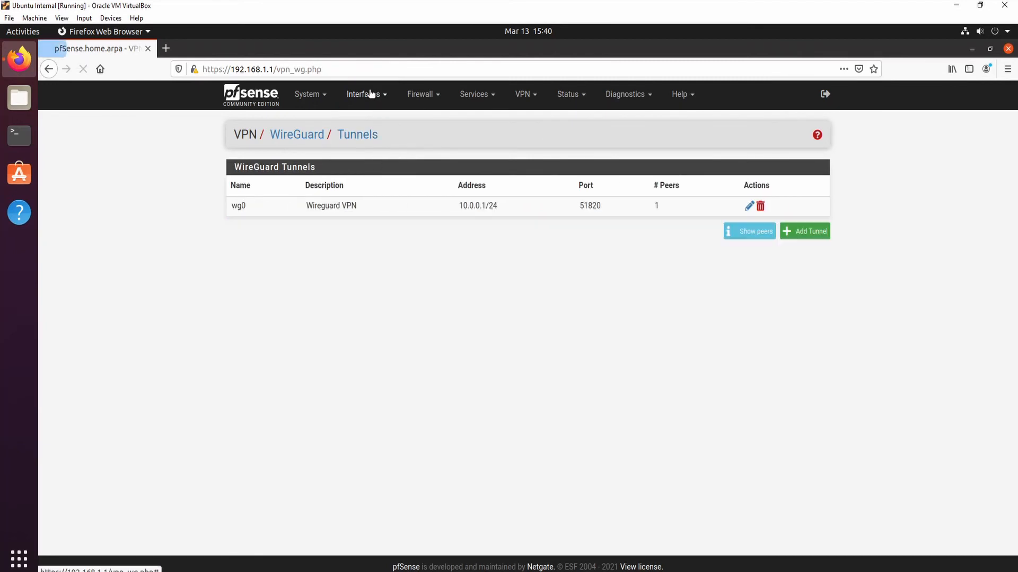
Step: Disable blocking of private networks, loopback addresses and bogon networks on the pfSense WAN interface, and save the settings
{"action": "left_click", "coordinate": [370, 99]}
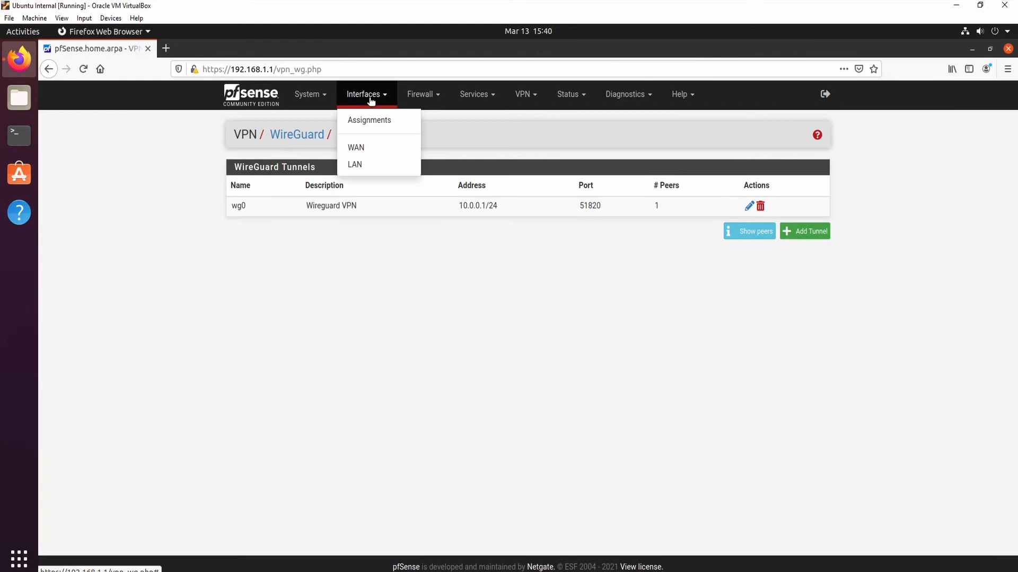
{"action": "left_click", "coordinate": [357, 147]}
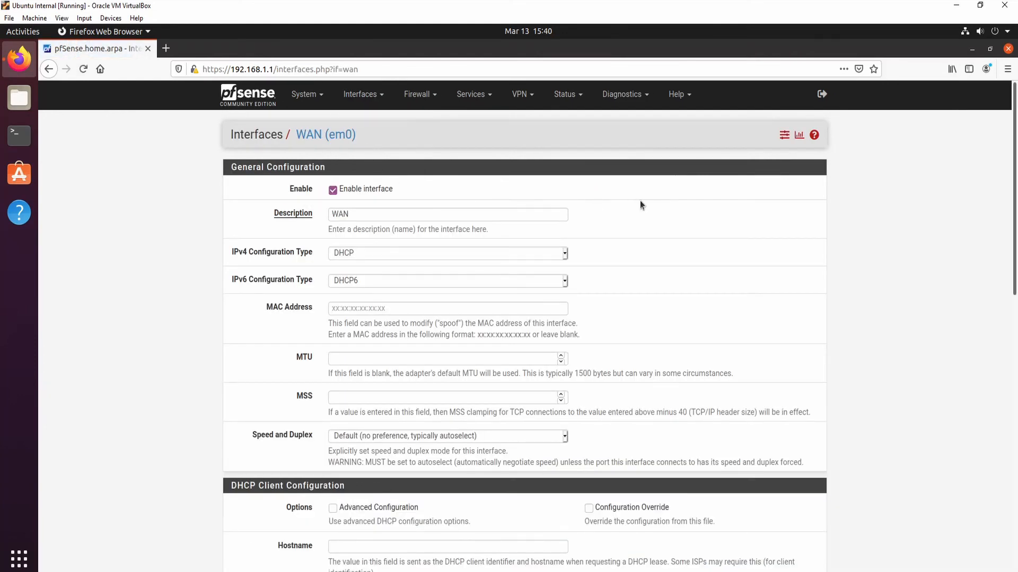
{"action": "scroll", "coordinate": [702, 257], "scroll_direction": "down", "scroll_amount": 15}
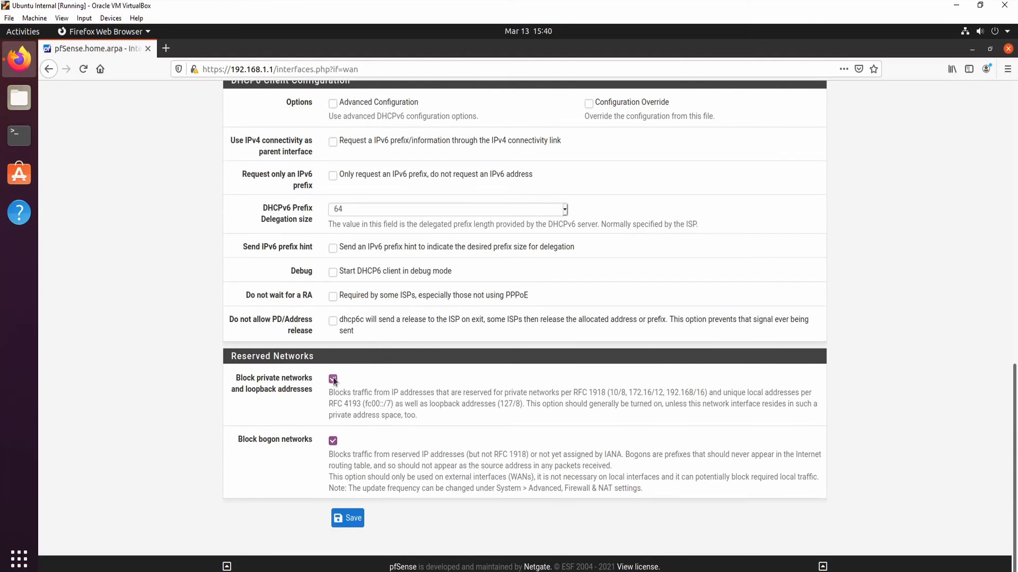
{"action": "left_click", "coordinate": [332, 380]}
{"action": "left_click", "coordinate": [333, 441]}
{"action": "left_click", "coordinate": [350, 520]}
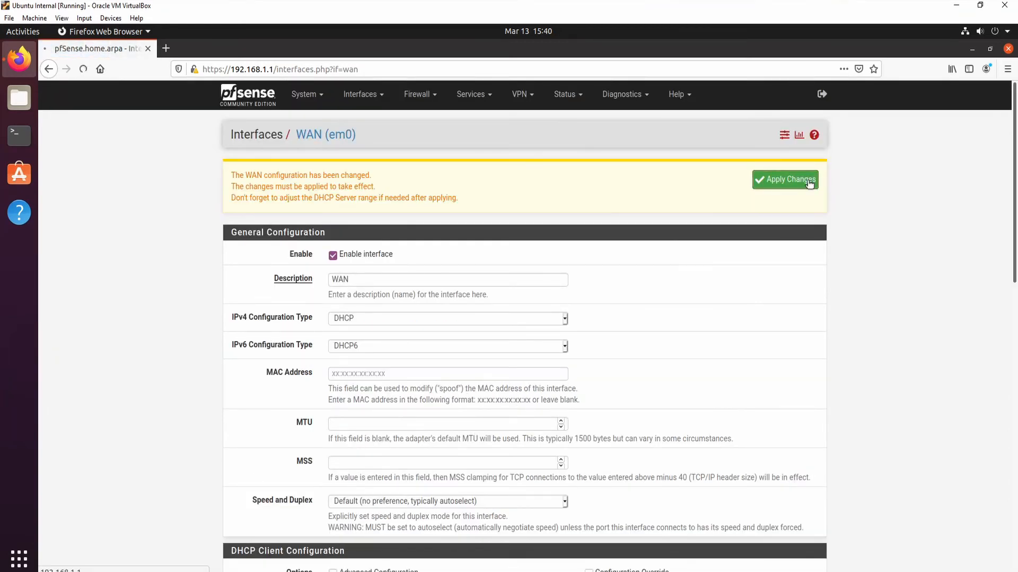
Step: Apply the WAN interface changes and review the page down to its reserved networks settings
{"action": "left_click", "coordinate": [810, 181]}
{"action": "scroll", "coordinate": [787, 333], "scroll_direction": "down", "scroll_amount": 10}
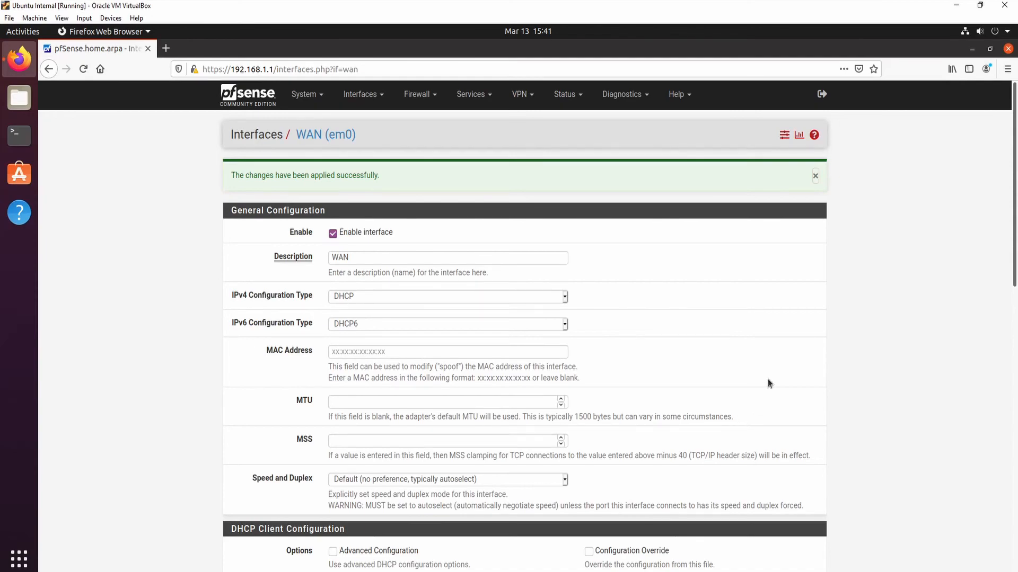
{"action": "scroll", "coordinate": [768, 379], "scroll_direction": "down", "scroll_amount": 1}
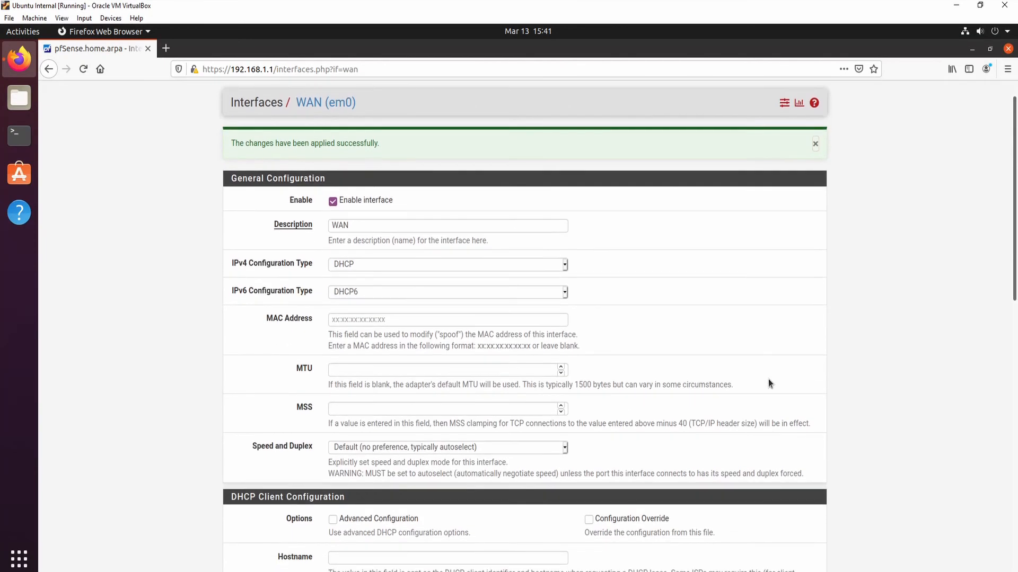
{"action": "scroll", "coordinate": [778, 380], "scroll_direction": "down", "scroll_amount": 10}
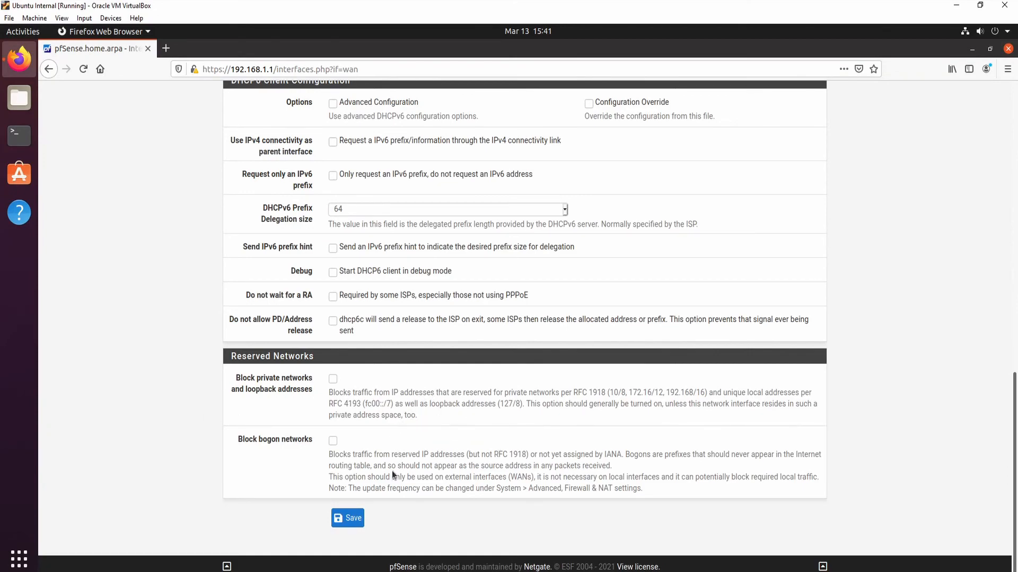
{"action": "scroll", "coordinate": [159, 364], "scroll_direction": "up", "scroll_amount": 15}
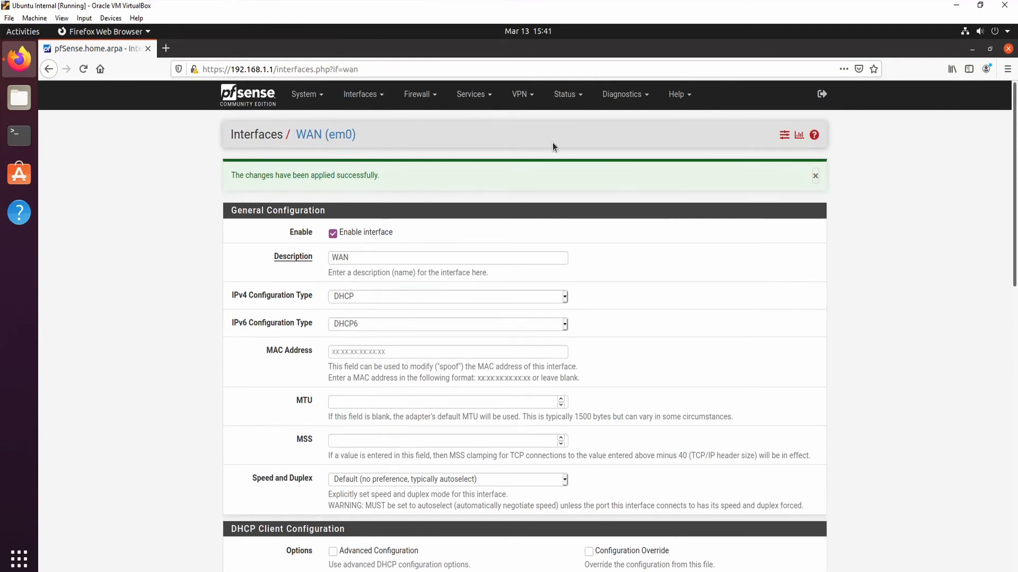
Step: Start a new pass rule at the beginning of the WireGuard firewall rules list and set its protocol to Any
{"action": "left_click", "coordinate": [418, 94]}
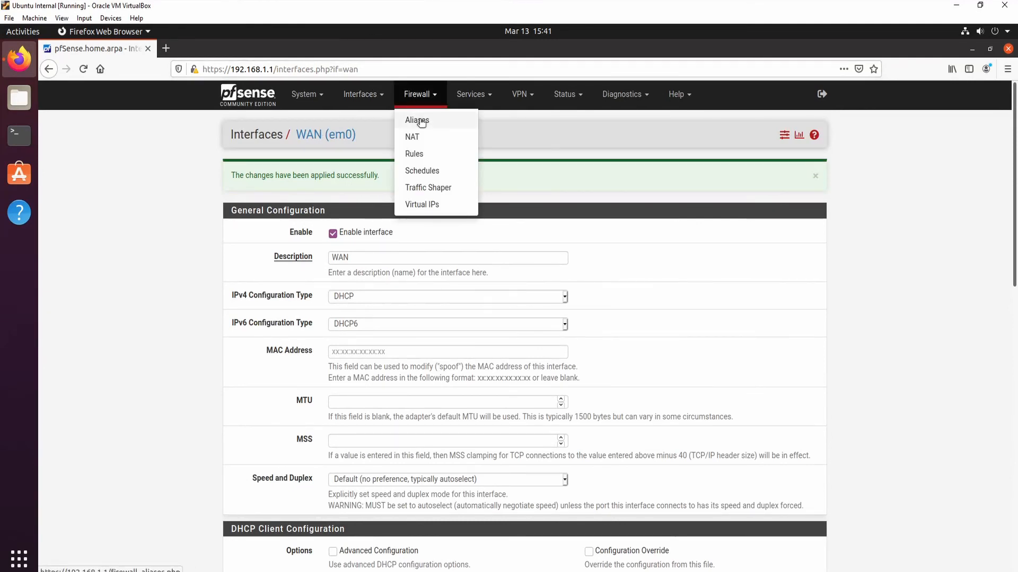
{"action": "left_click", "coordinate": [422, 154]}
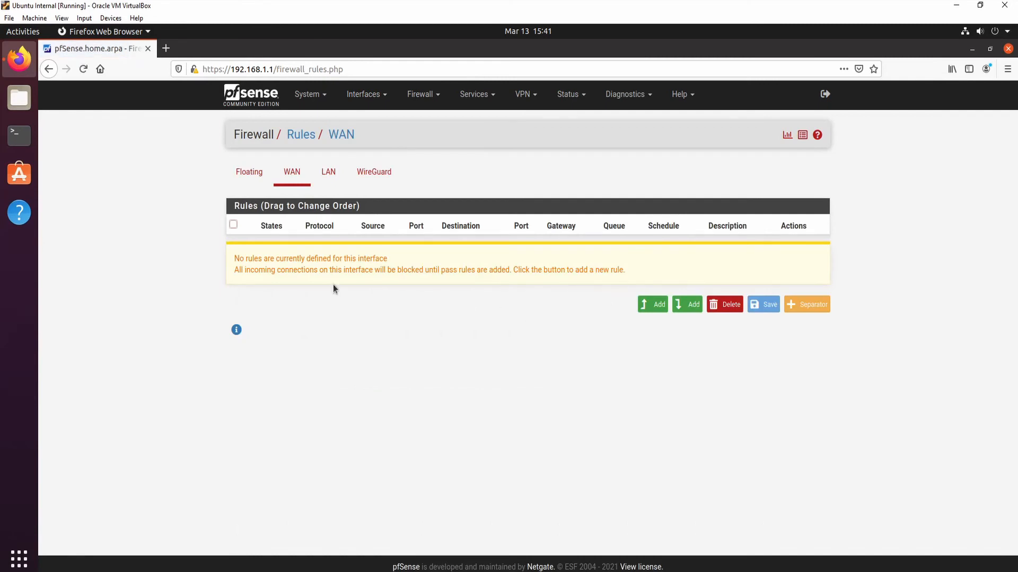
{"action": "left_click", "coordinate": [373, 173]}
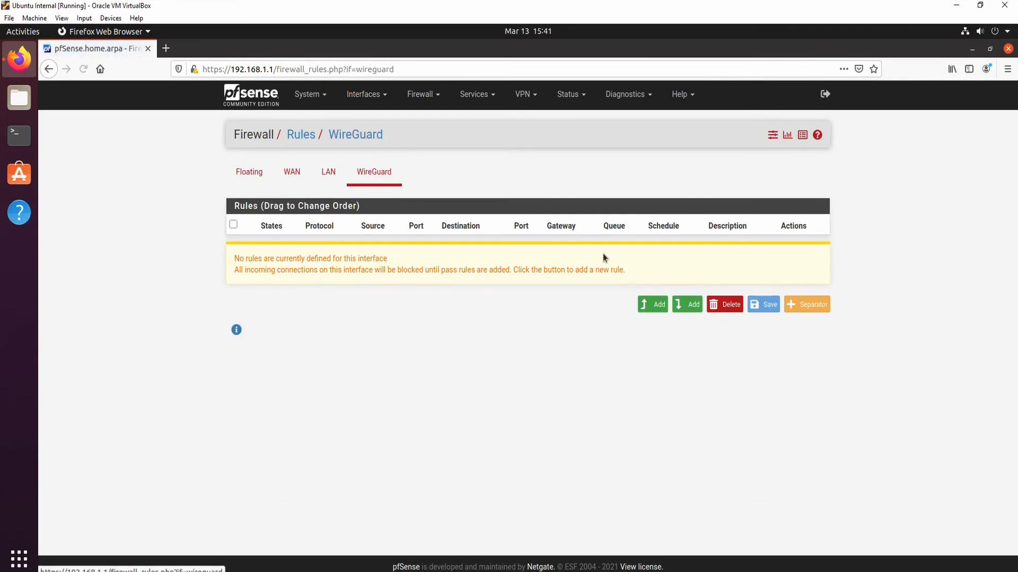
{"action": "left_click", "coordinate": [650, 306]}
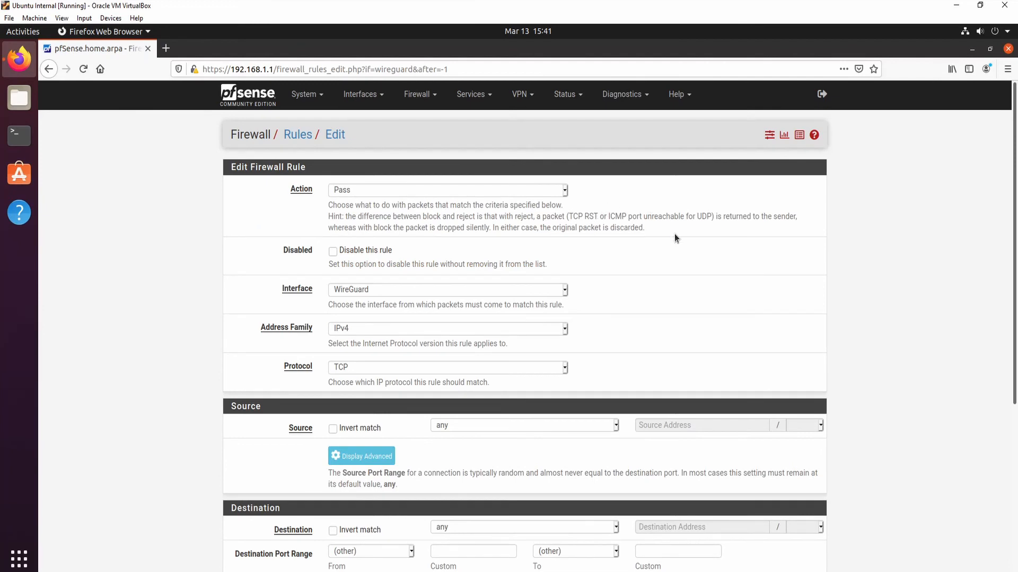
{"action": "scroll", "coordinate": [672, 247], "scroll_direction": "down", "scroll_amount": 1}
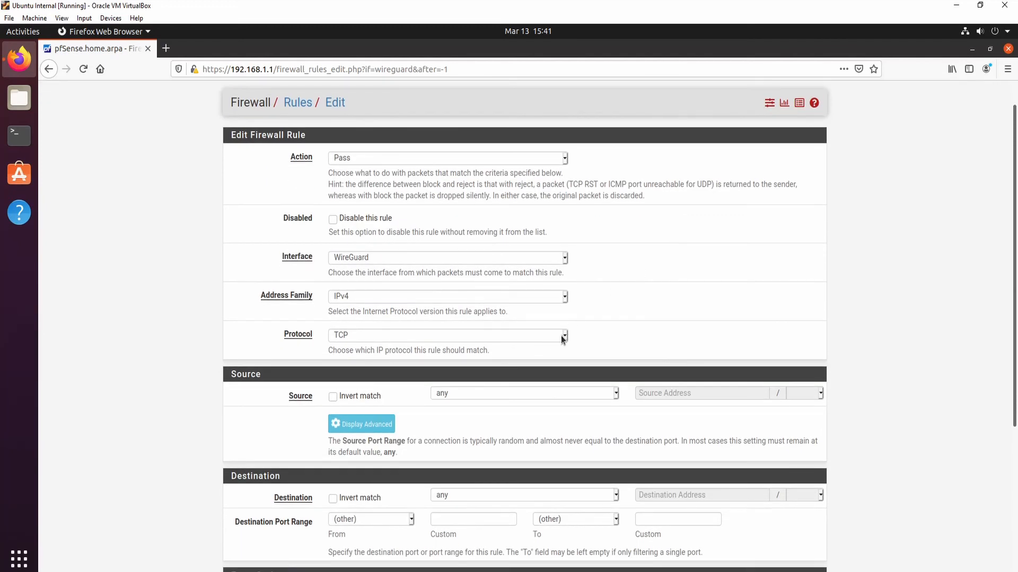
{"action": "left_click", "coordinate": [563, 339]}
{"action": "left_click", "coordinate": [366, 94]}
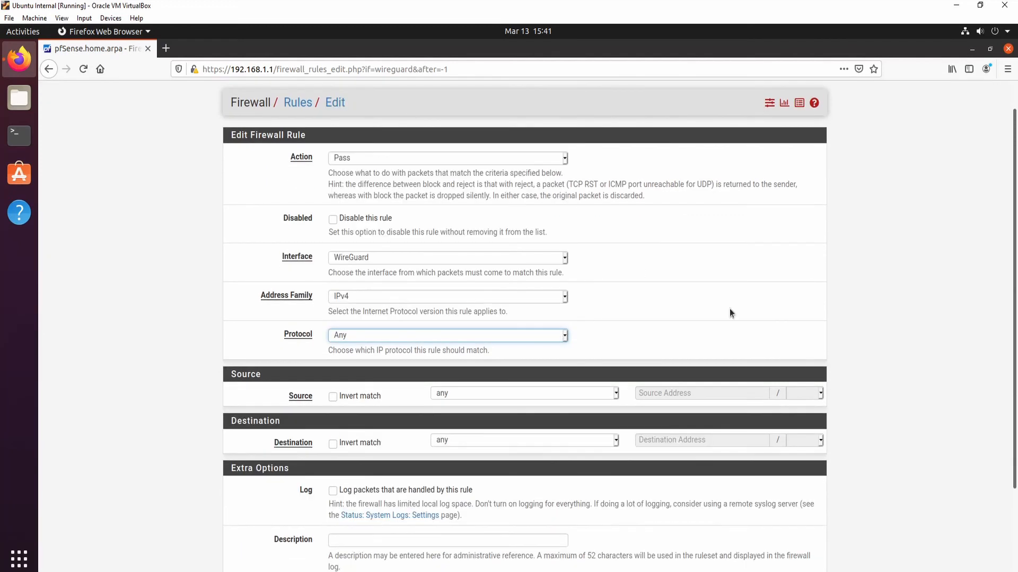
Step: Review and save the new WireGuard firewall rule, and apply the firewall changes
{"action": "scroll", "coordinate": [729, 309], "scroll_direction": "down", "scroll_amount": 3}
{"action": "scroll", "coordinate": [610, 222], "scroll_direction": "up", "scroll_amount": 4}
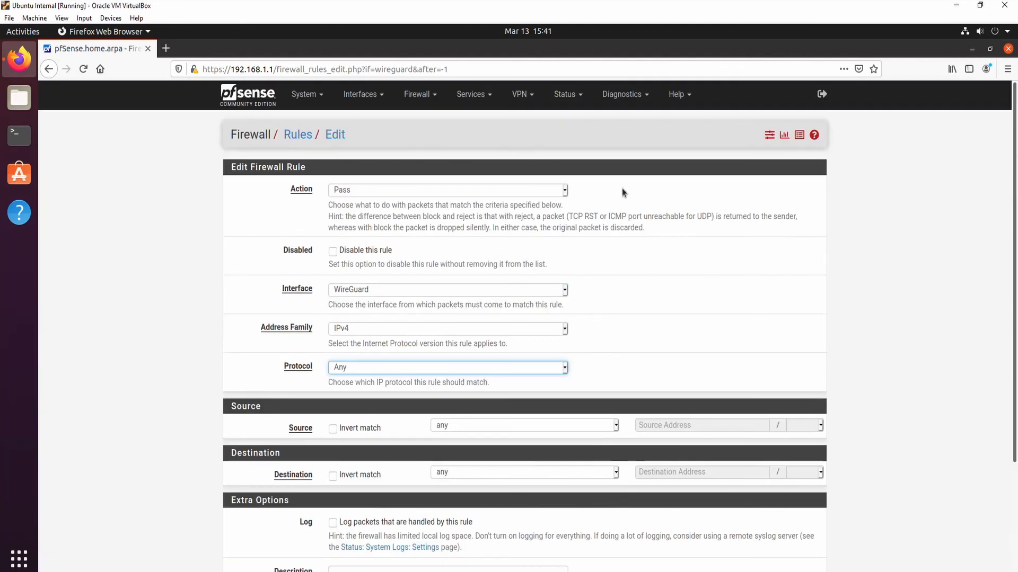
{"action": "scroll", "coordinate": [669, 334], "scroll_direction": "down", "scroll_amount": 3}
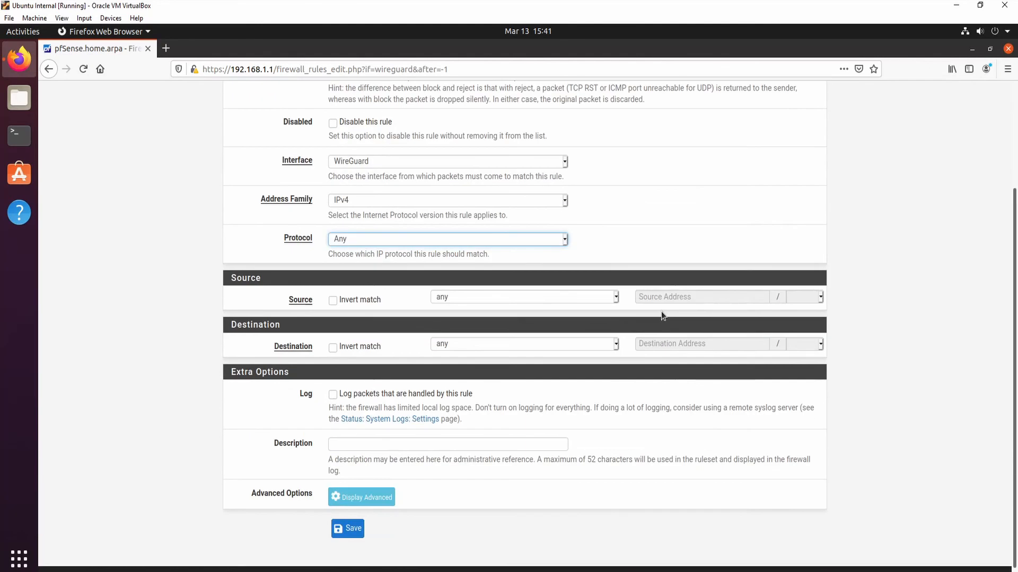
{"action": "left_click", "coordinate": [348, 529]}
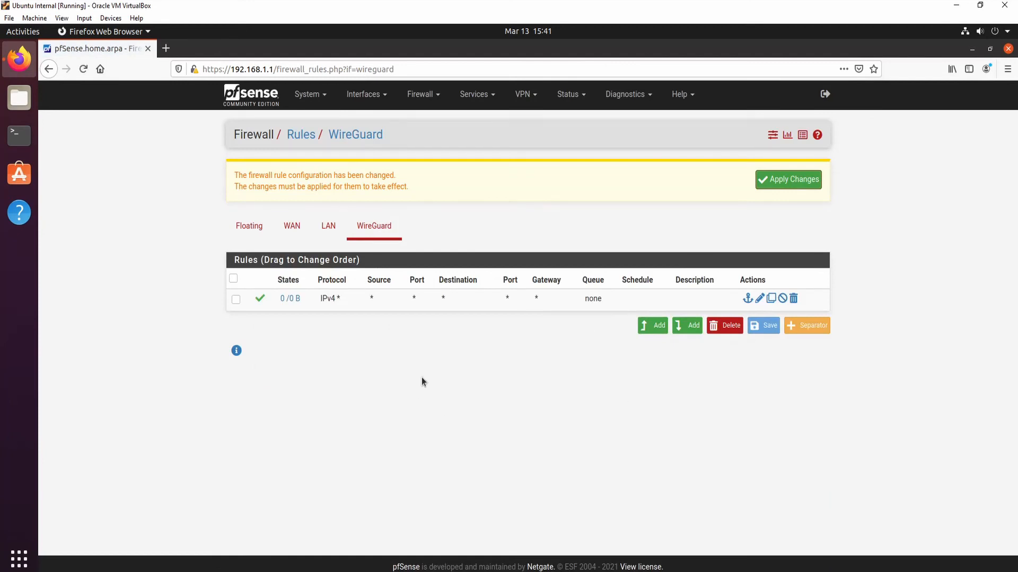
{"action": "left_click", "coordinate": [771, 184]}
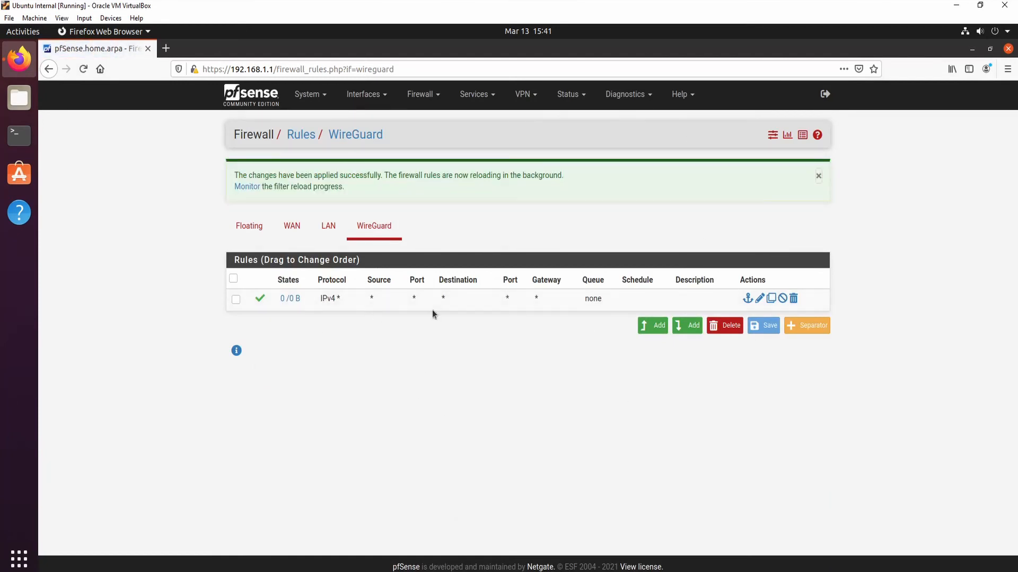
Step: Check the WAN and LAN firewall rules and start a new WAN pass rule with destination port range 51820 to 51820
{"action": "left_click", "coordinate": [290, 227]}
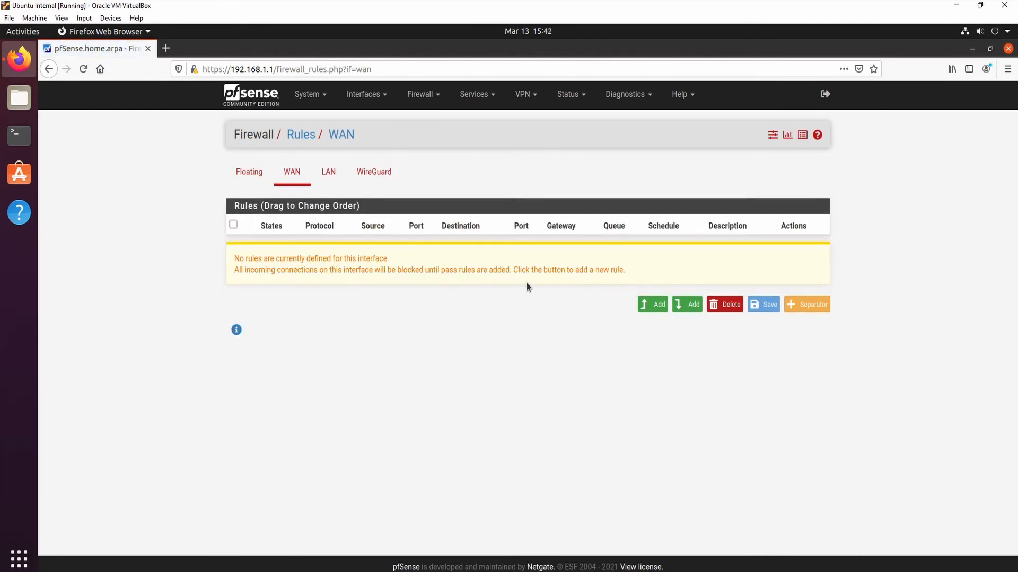
{"action": "left_click", "coordinate": [319, 174]}
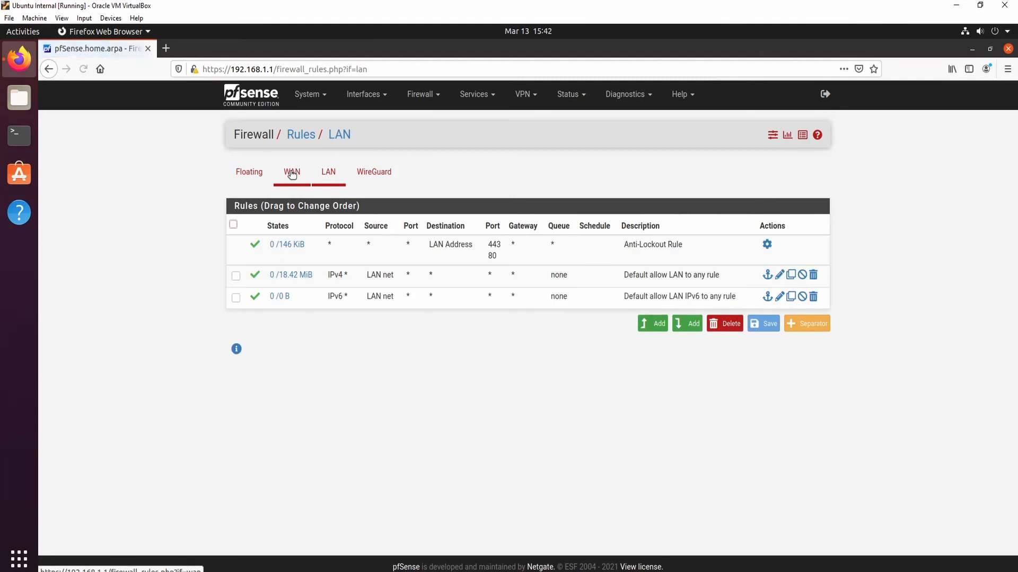
{"action": "left_click", "coordinate": [291, 174]}
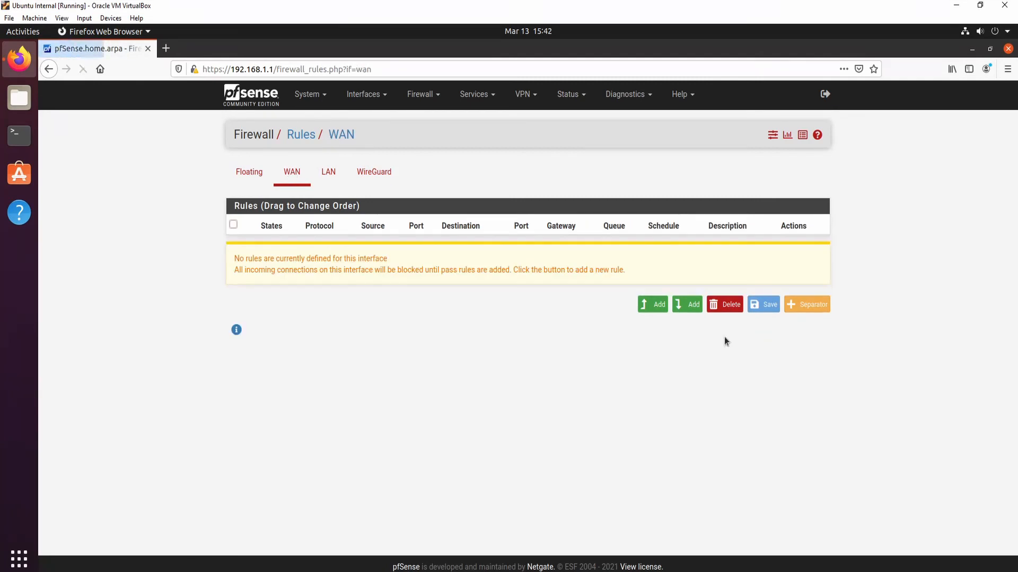
{"action": "left_click", "coordinate": [654, 306]}
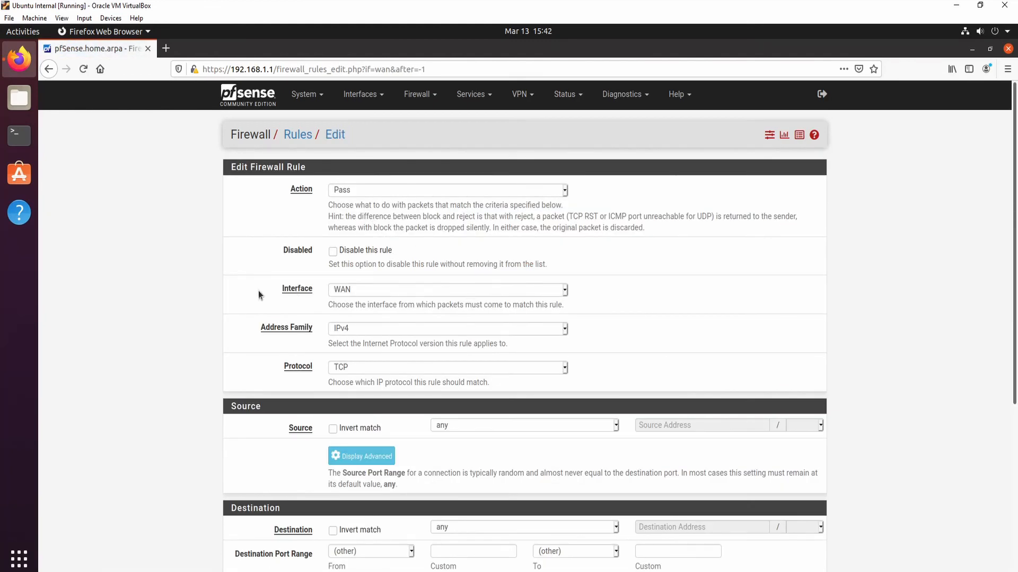
{"action": "scroll", "coordinate": [234, 320], "scroll_direction": "down", "scroll_amount": 7}
{"action": "left_click", "coordinate": [449, 329]}
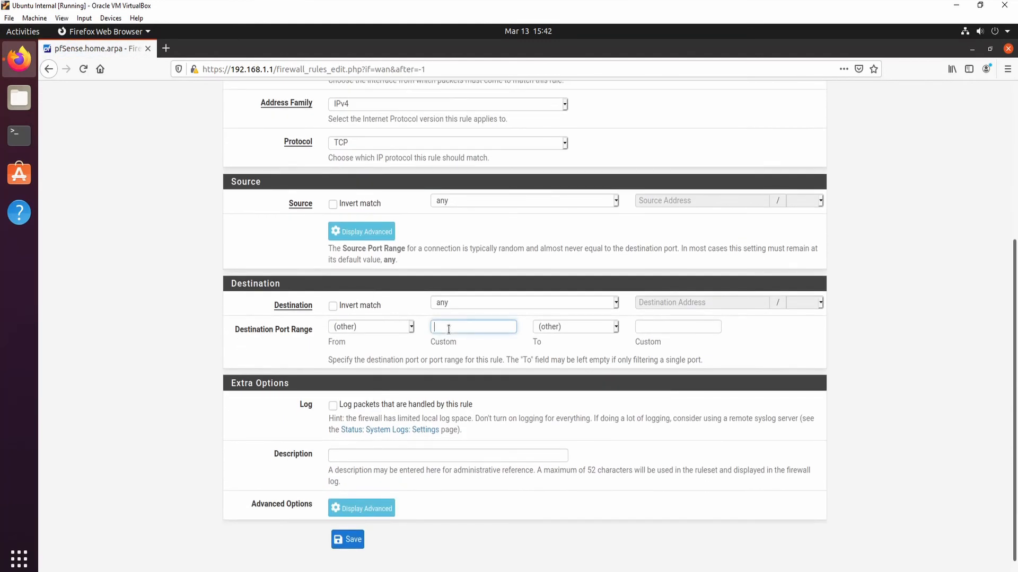
{"action": "type", "text": "51820"}
{"action": "left_click", "coordinate": [705, 328]}
{"action": "type", "text": "51"}
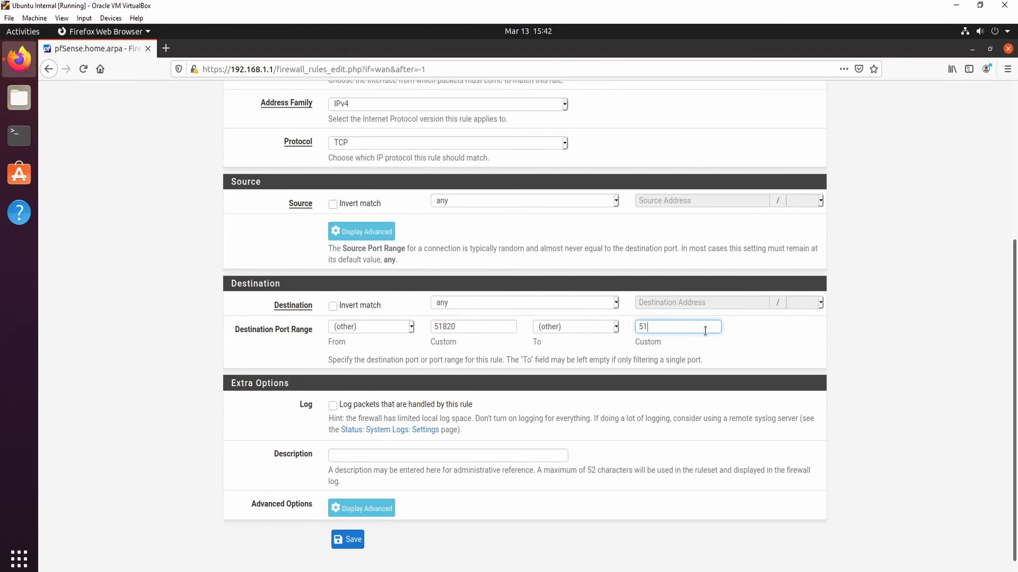
{"action": "type", "text": "820"}
Step: Set the WAN rule's protocol to UDP, save the rule and apply the firewall changes
{"action": "scroll", "coordinate": [319, 428], "scroll_direction": "up", "scroll_amount": 3}
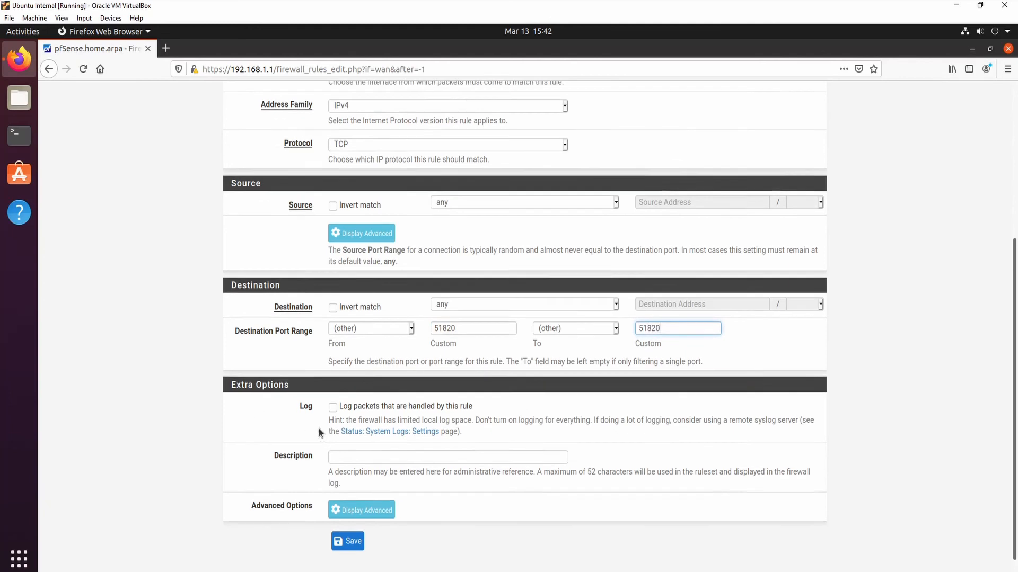
{"action": "left_click", "coordinate": [558, 305]}
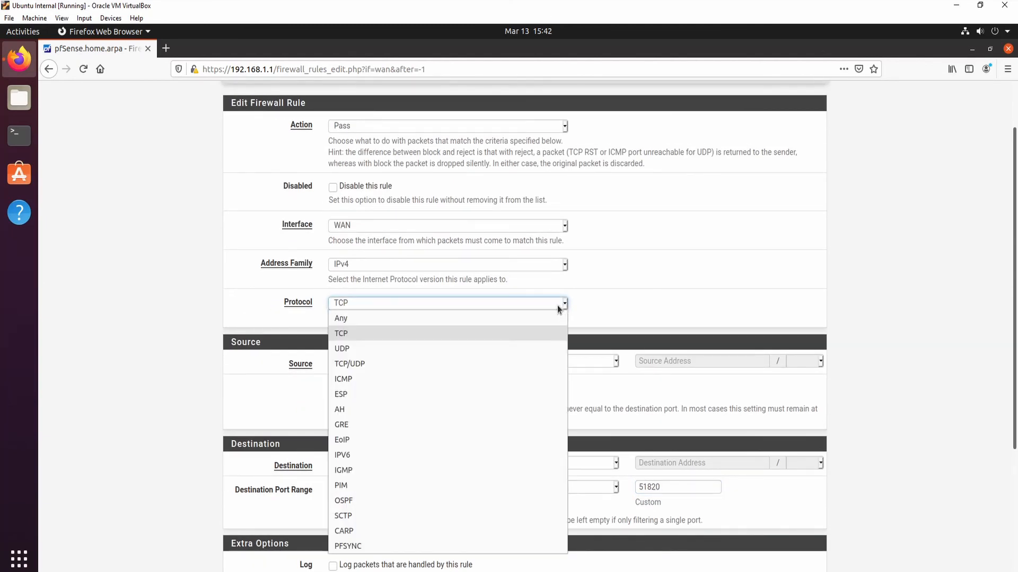
{"action": "left_click", "coordinate": [416, 350]}
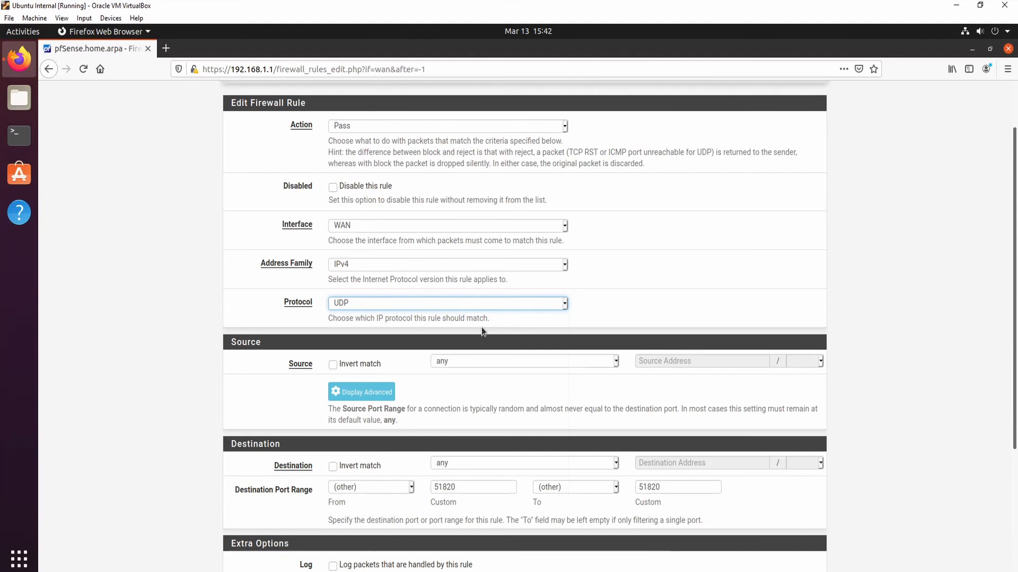
{"action": "scroll", "coordinate": [289, 196], "scroll_direction": "up", "scroll_amount": 2}
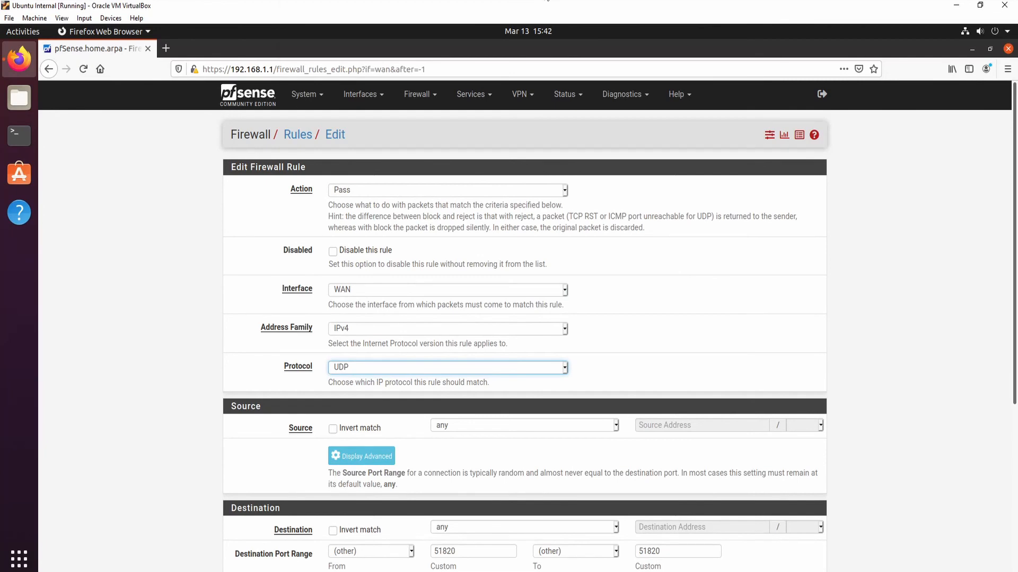
{"action": "mouse_move", "coordinate": [455, 0]}
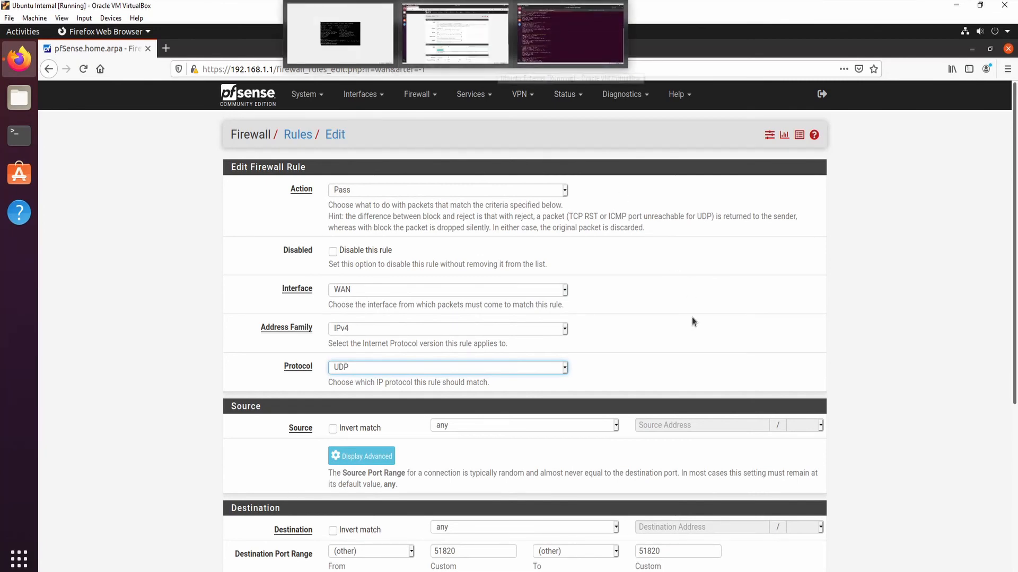
{"action": "scroll", "coordinate": [687, 365], "scroll_direction": "down", "scroll_amount": 5}
{"action": "left_click", "coordinate": [338, 520]}
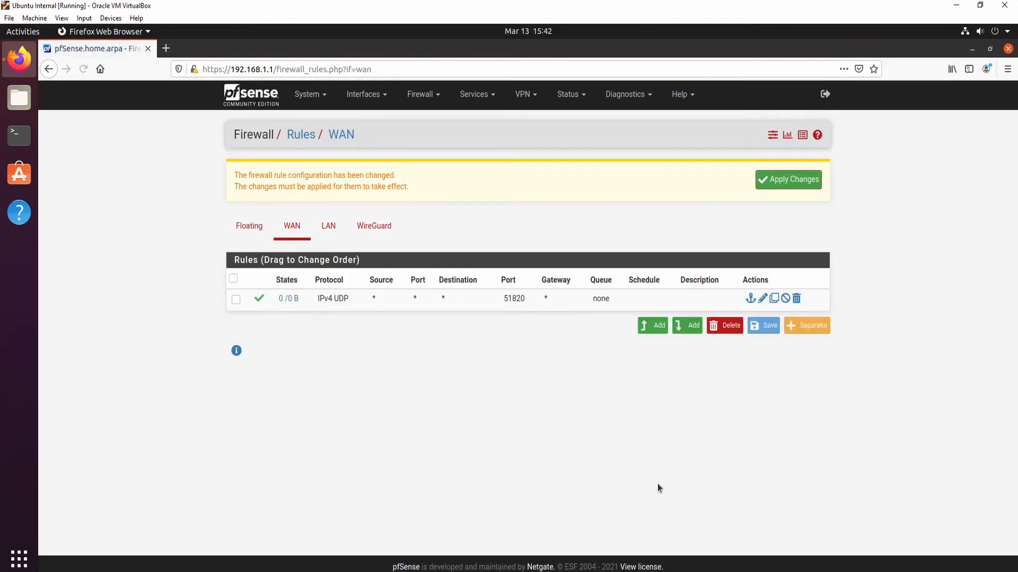
{"action": "left_click", "coordinate": [784, 179]}
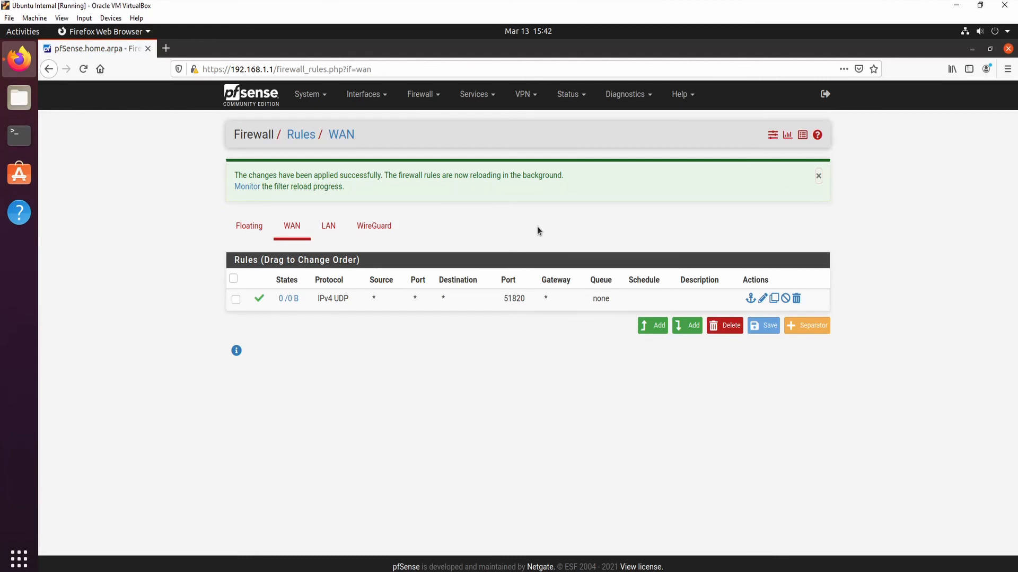
Step: Check the traffic states of the WireGuard and WAN firewall rules
{"action": "left_click", "coordinate": [389, 231]}
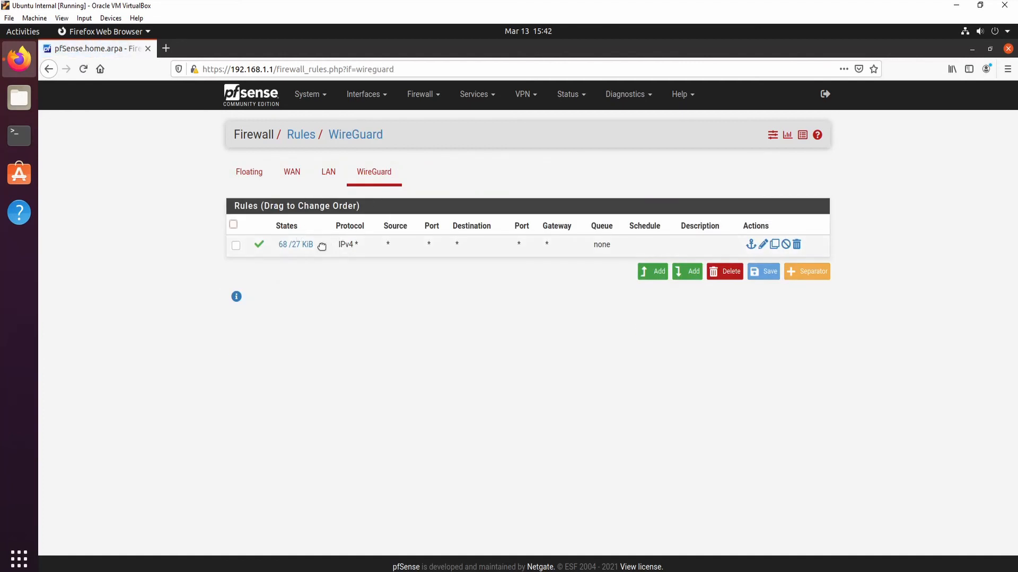
{"action": "mouse_move", "coordinate": [296, 248]}
{"action": "left_click", "coordinate": [293, 173]}
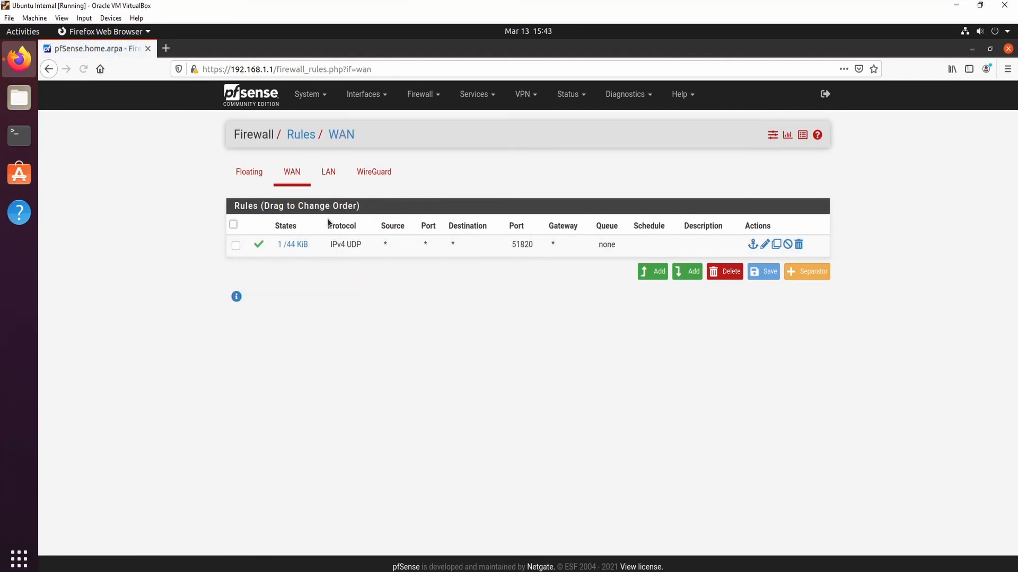
{"action": "left_click", "coordinate": [367, 173]}
{"action": "left_click", "coordinate": [291, 175]}
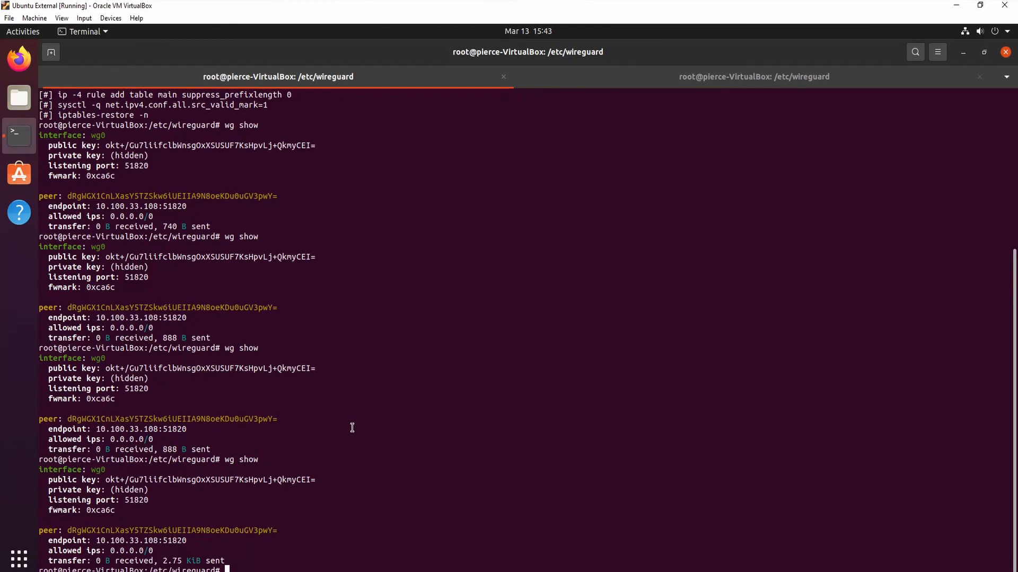
Step: In the Ubuntu External VM, rerun wg show three times to check the tunnel's handshake and transfer
{"action": "key", "text": "Up"}
{"action": "key", "text": "Return"}
{"action": "key", "text": "Up"}
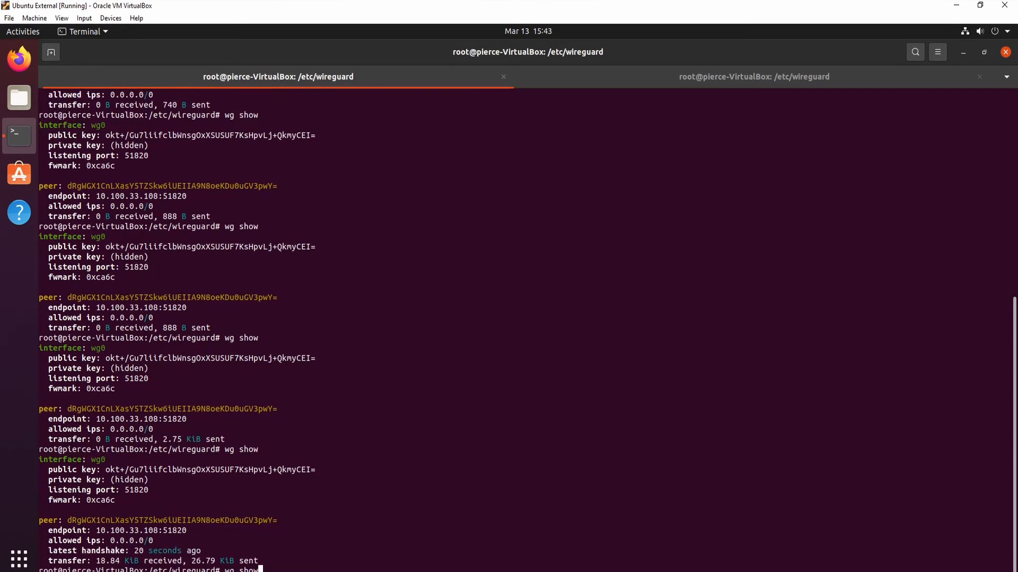
{"action": "key", "text": "Return"}
{"action": "key", "text": "Up"}
{"action": "key", "text": "Return"}
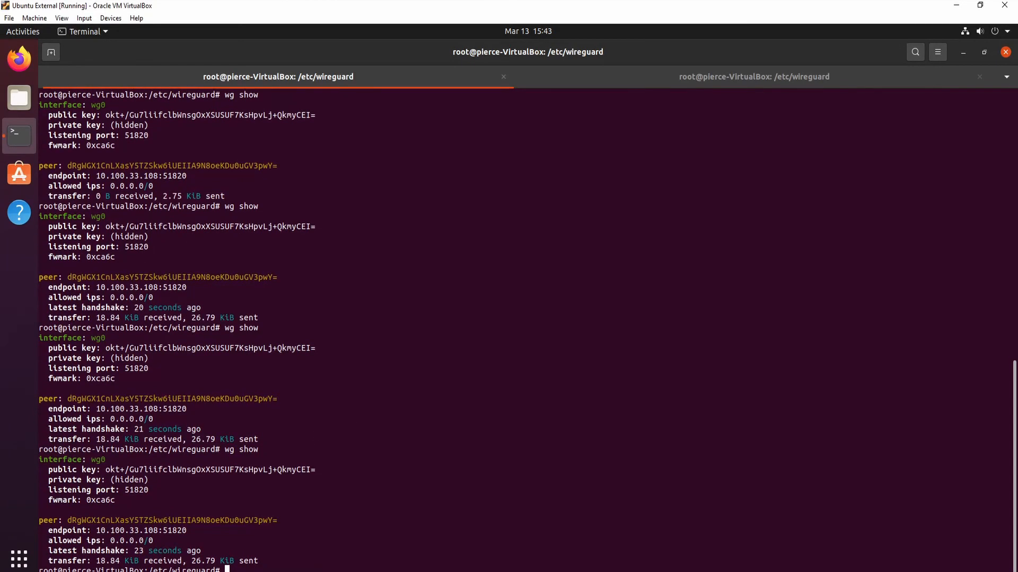
Step: Open Firefox in the Ubuntu External VM and load youtube.com to test internet access through the tunnel
{"action": "left_click", "coordinate": [19, 59]}
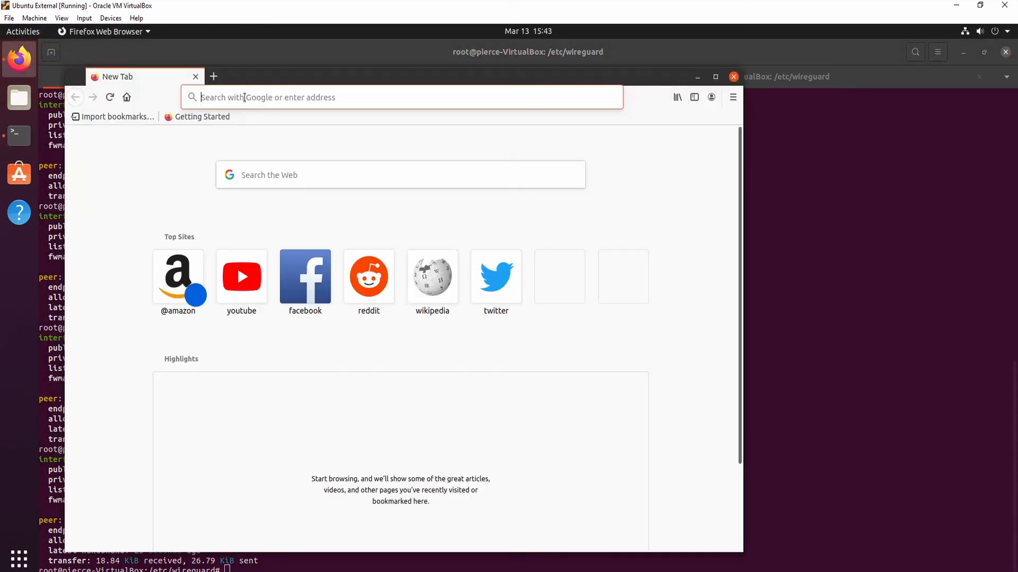
{"action": "left_click", "coordinate": [244, 98]}
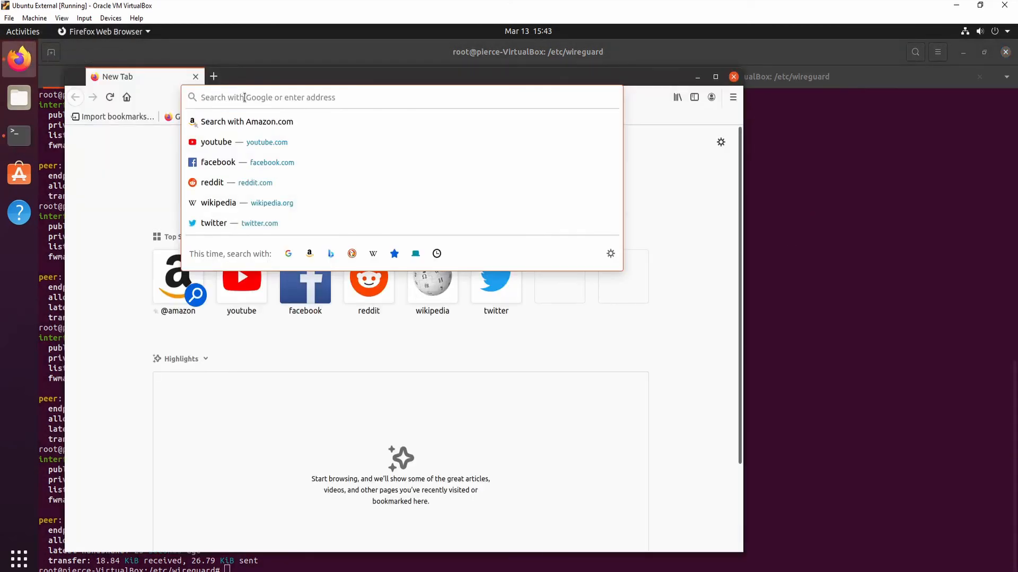
{"action": "type", "text": "waq"}
{"action": "key", "text": "BackSpace"}
{"action": "key", "text": "BackSpace"}
{"action": "key", "text": "BackSpace"}
{"action": "type", "text": "you"}
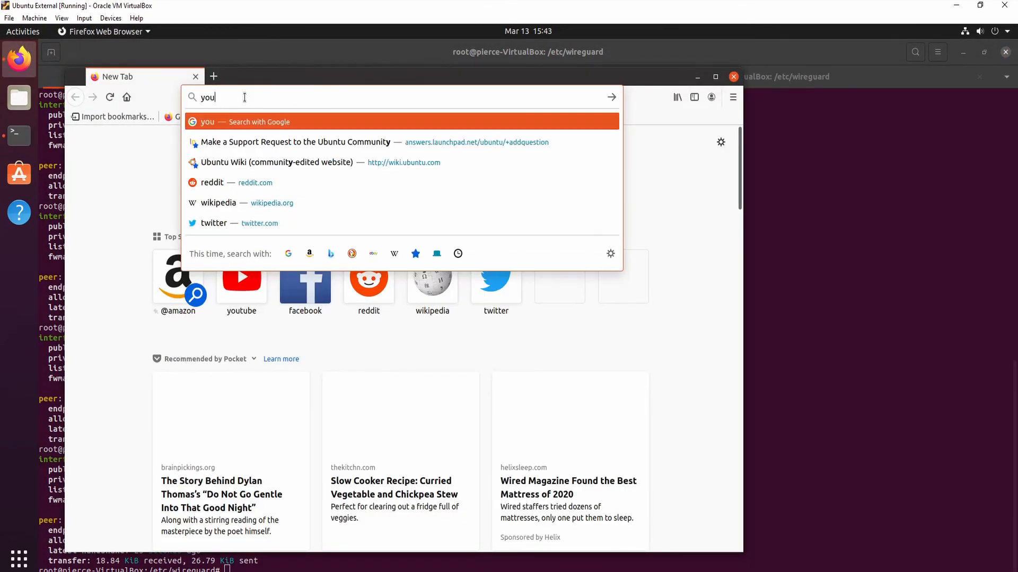
{"action": "type", "text": "tube.com"}
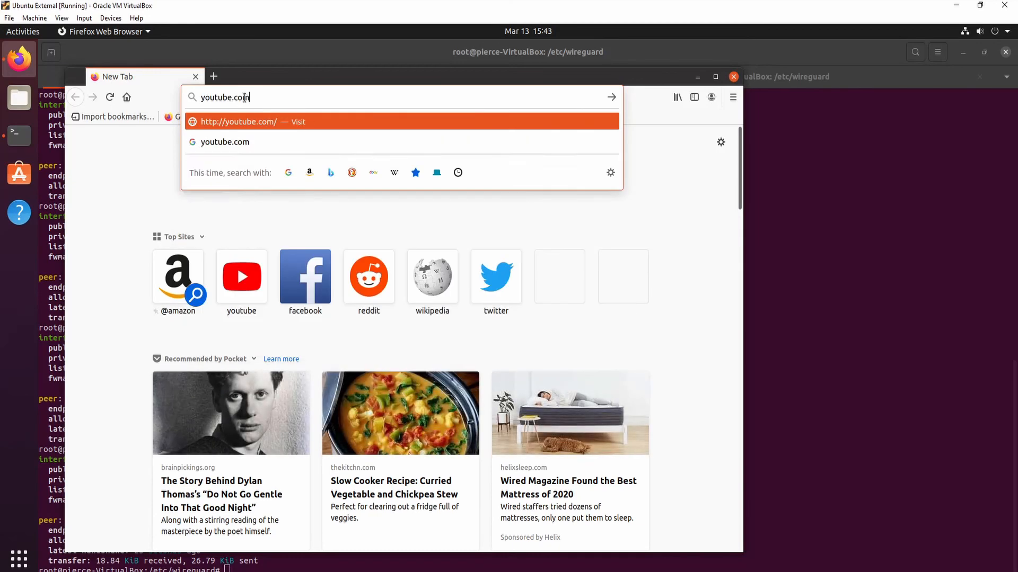
{"action": "key", "text": "Return"}
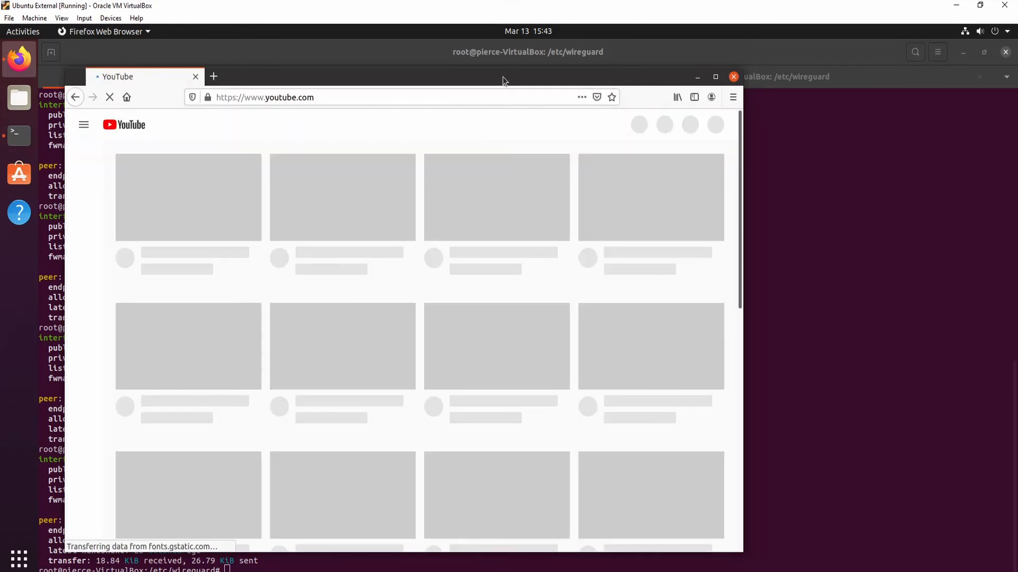
{"action": "left_click_drag", "start_coordinate": [506, 77], "coordinate": [617, 80]}
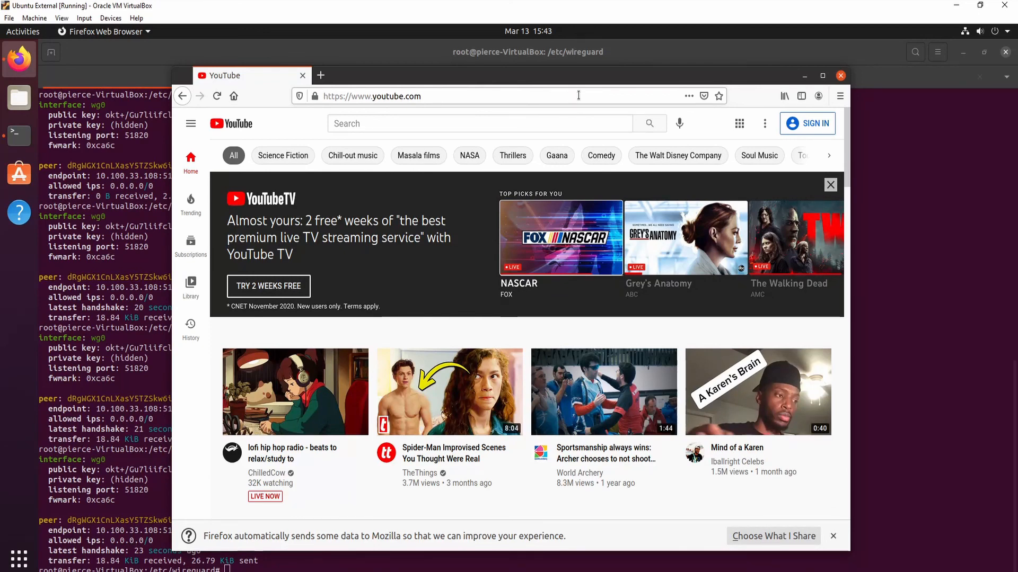
Step: Leave YouTube and browse to the pfSense web interface at 10.0.0.1
{"action": "left_click", "coordinate": [182, 97]}
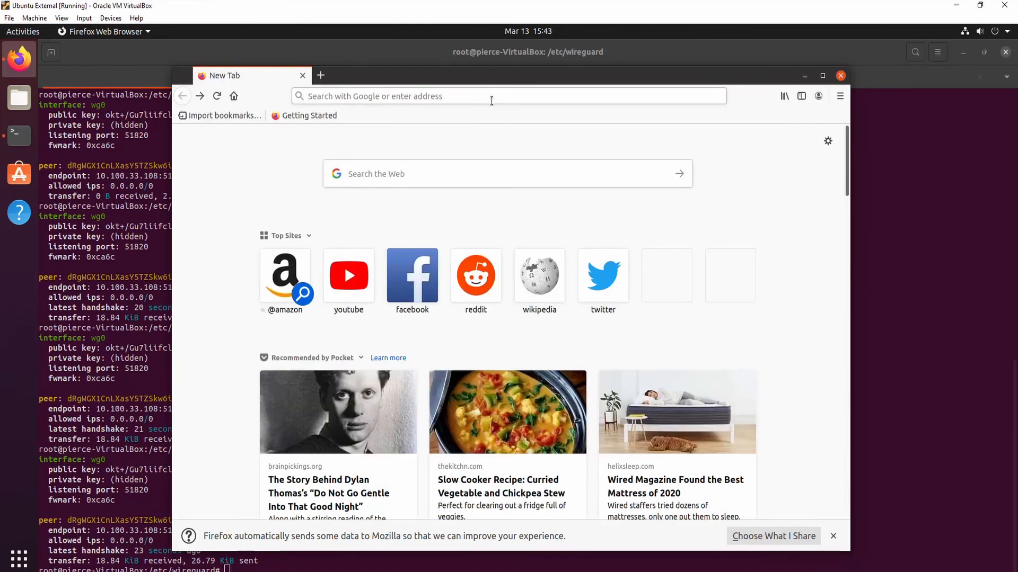
{"action": "left_click", "coordinate": [491, 101]}
{"action": "type", "text": "10."}
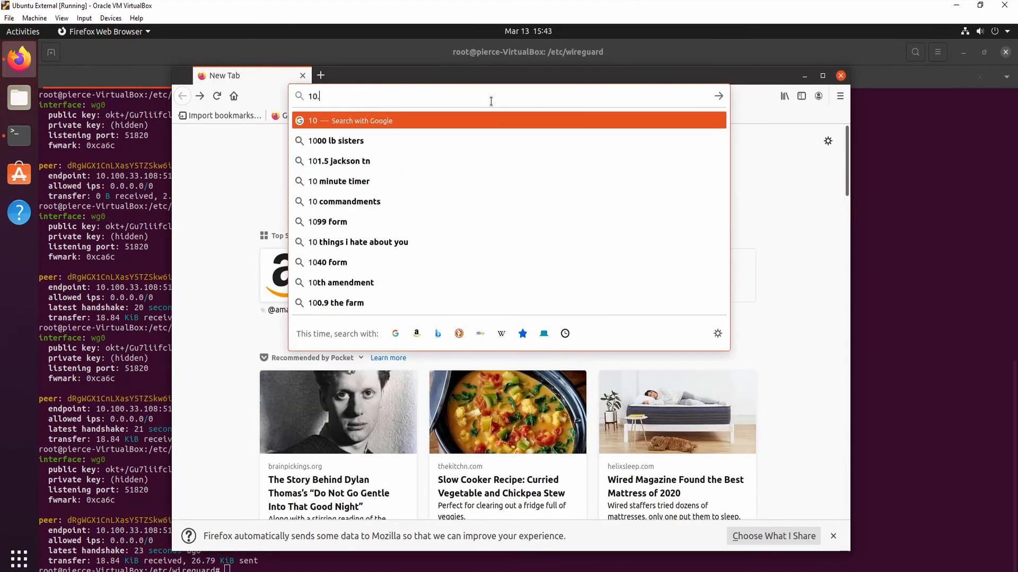
{"action": "type", "text": "0.0"}
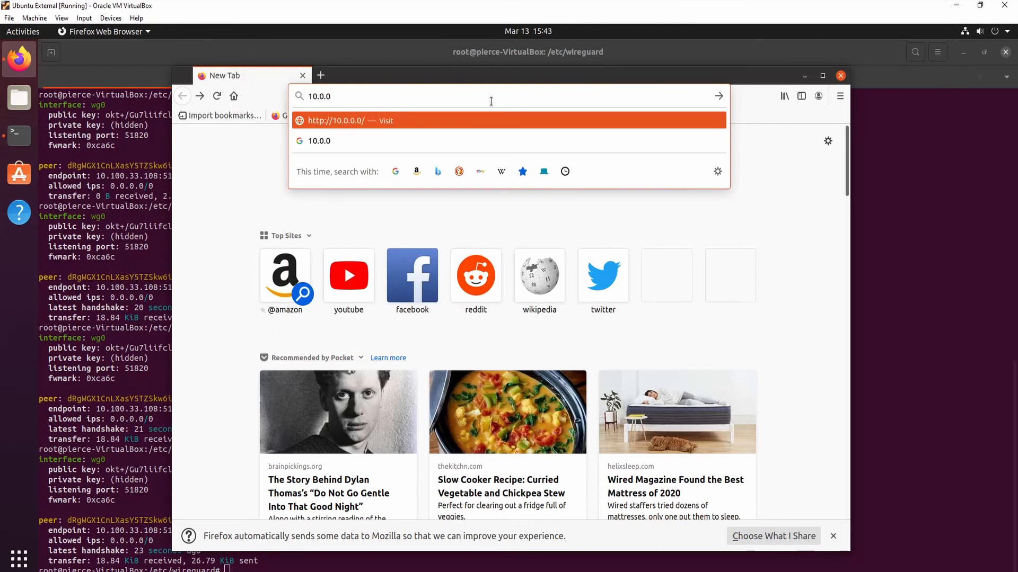
{"action": "type", "text": ".1"}
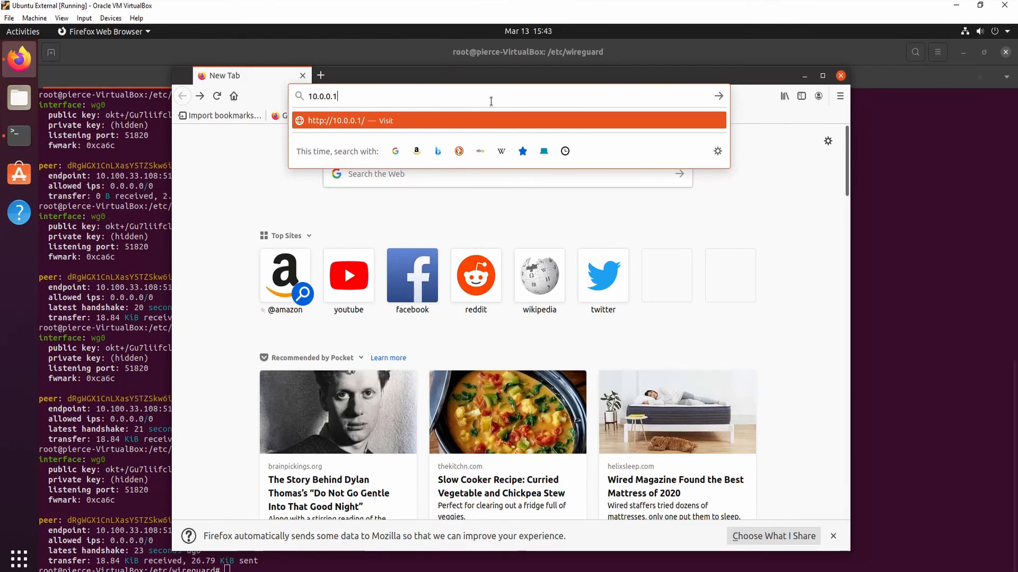
{"action": "key", "text": "Return"}
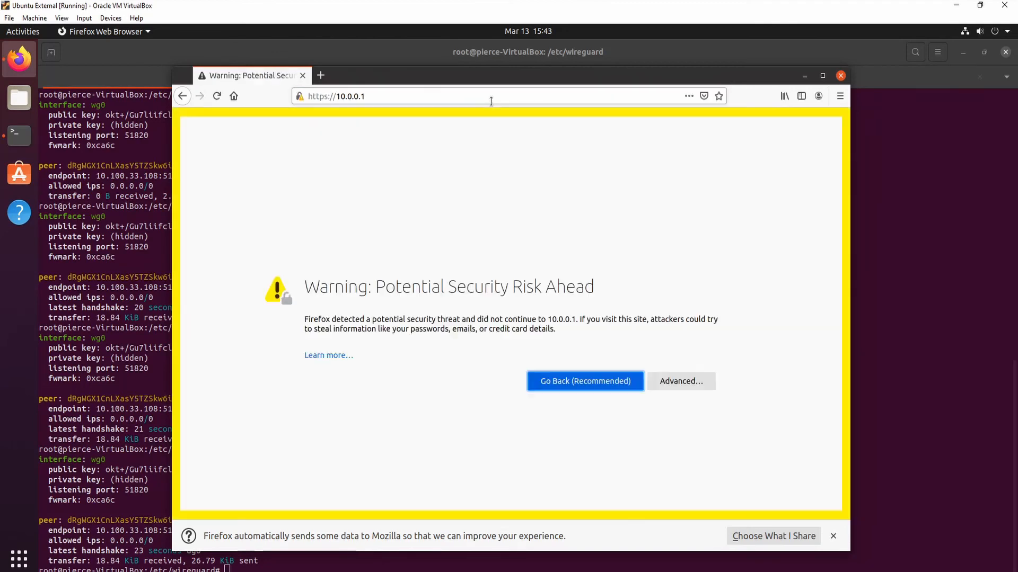
Step: Accept the self-signed certificate risk for 10.0.0.1 and maximize the browser window on the pfSense sign-in page
{"action": "left_click", "coordinate": [673, 382]}
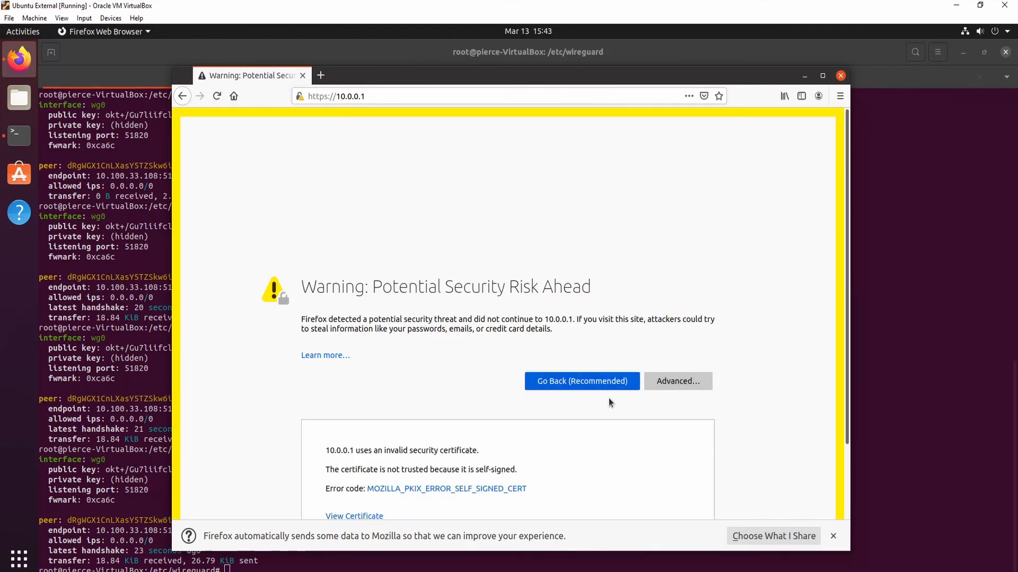
{"action": "scroll", "coordinate": [422, 414], "scroll_direction": "down", "scroll_amount": 2}
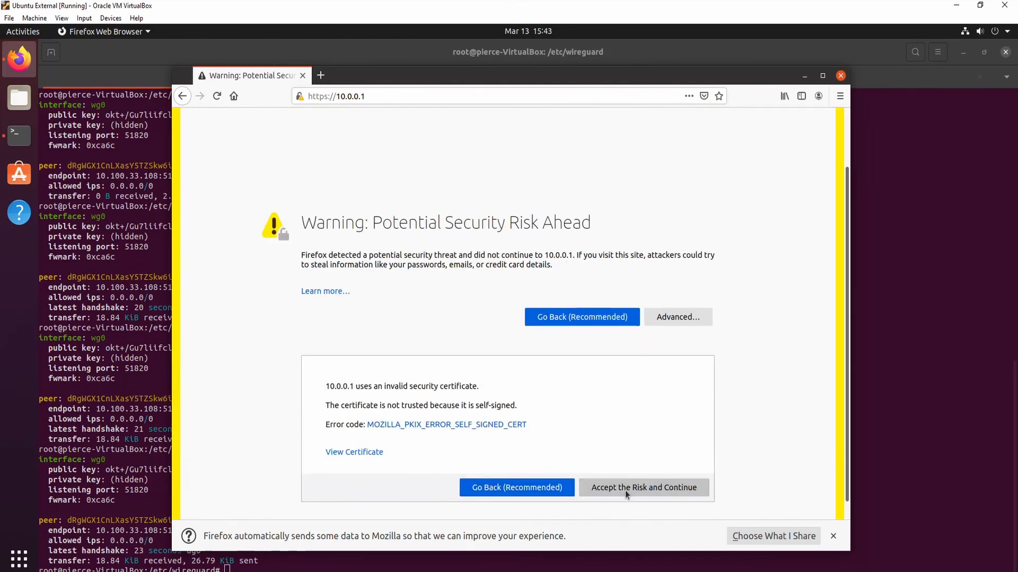
{"action": "left_click", "coordinate": [625, 491]}
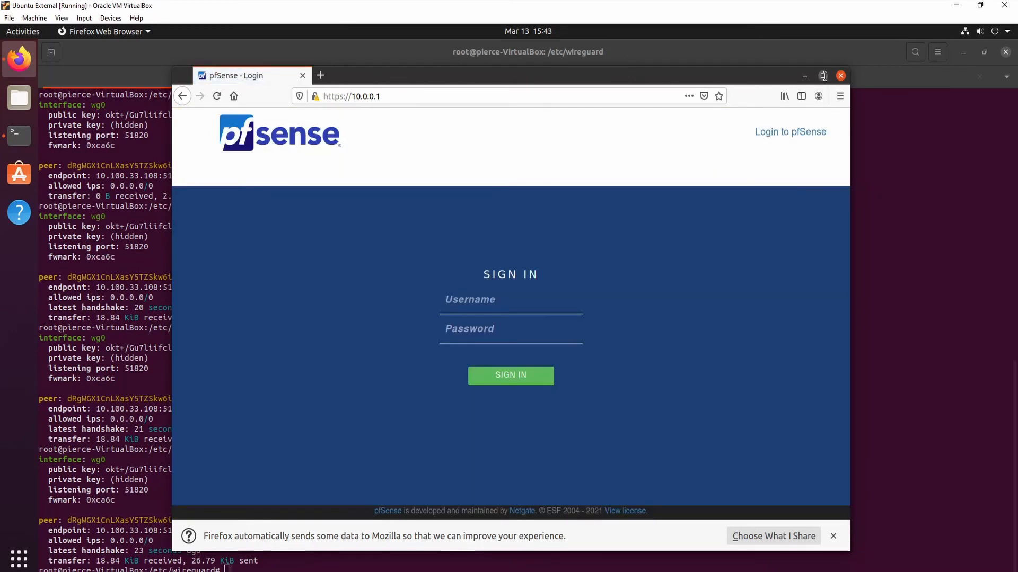
{"action": "left_click", "coordinate": [823, 75]}
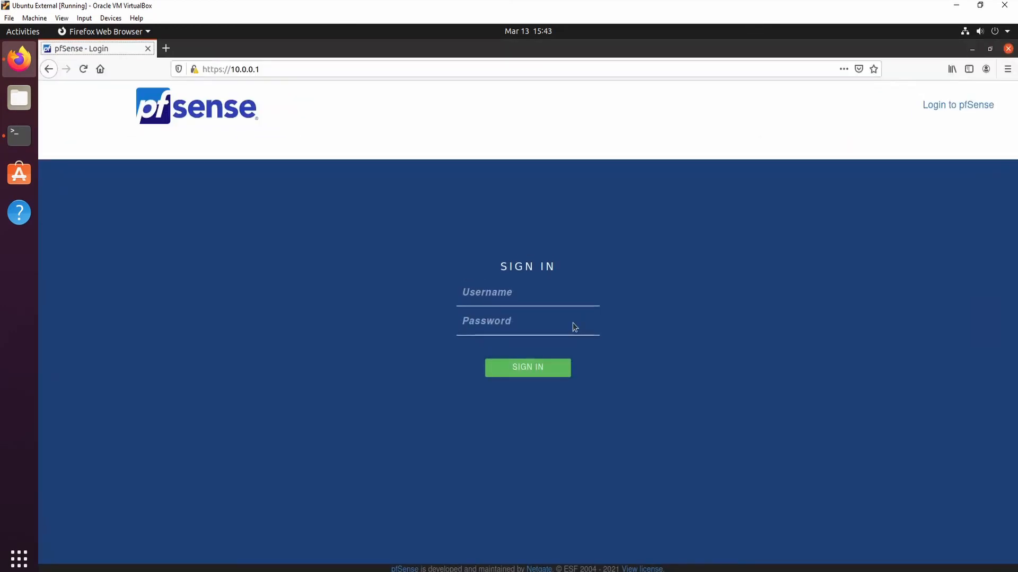
{"action": "left_click", "coordinate": [547, 291]}
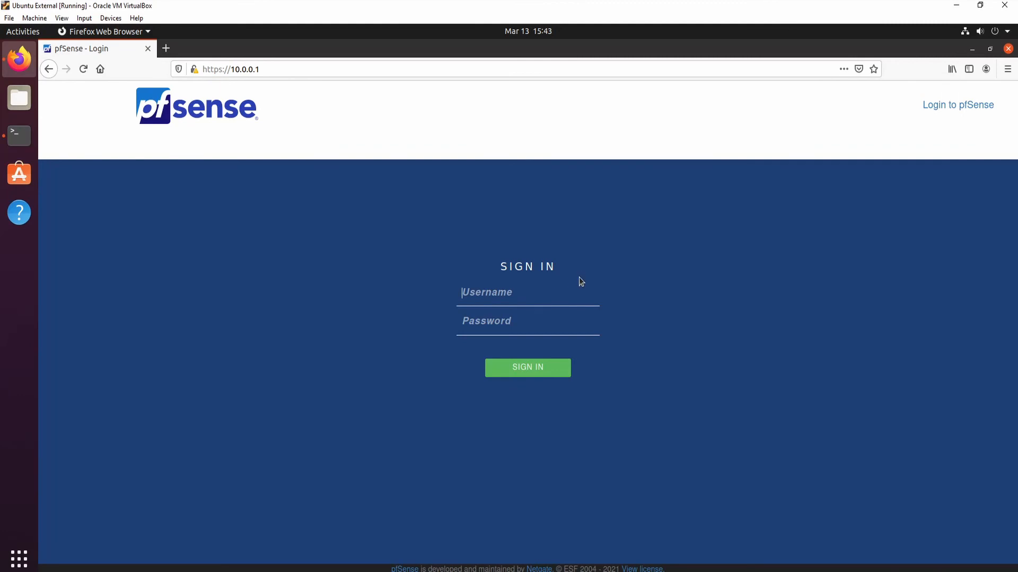
{"action": "left_click", "coordinate": [520, 320]}
{"action": "left_click", "coordinate": [518, 282]}
Step: Return to the terminal, rerun wg show twice, and glance at the WireGuard rules in the Ubuntu Internal VM
{"action": "left_click", "coordinate": [16, 138]}
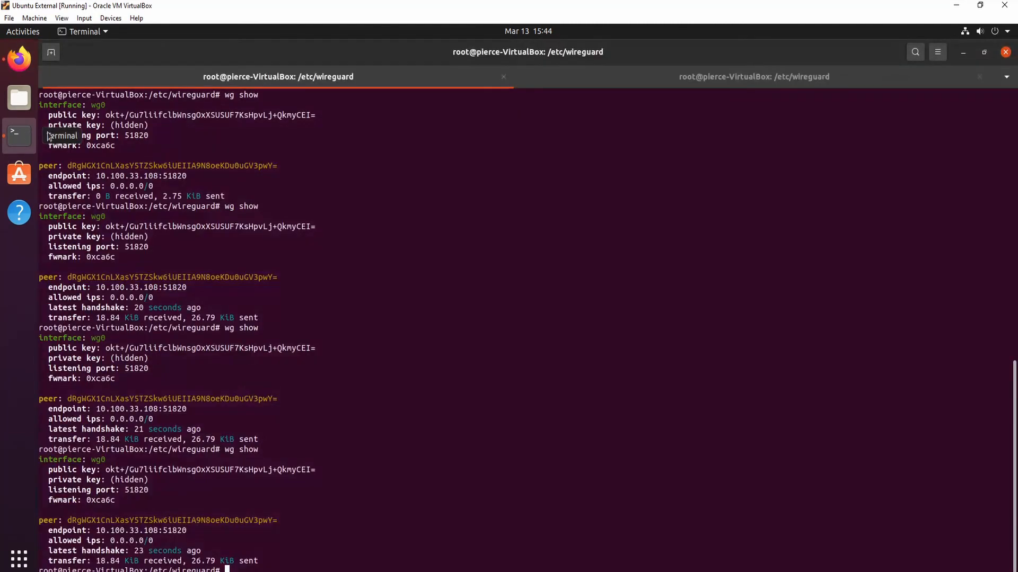
{"action": "key", "text": "Up"}
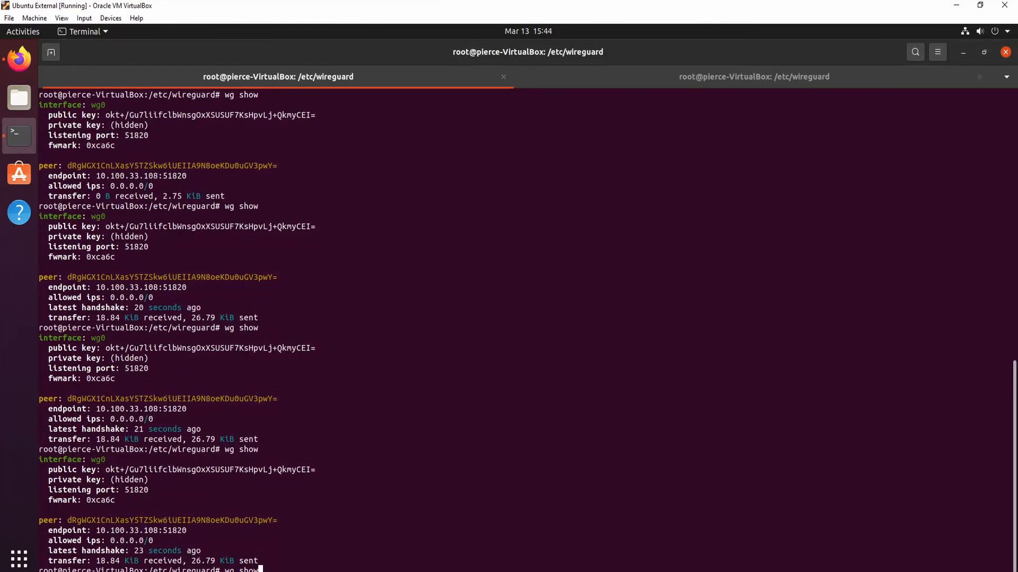
{"action": "key", "text": "Return"}
{"action": "key", "text": "Up"}
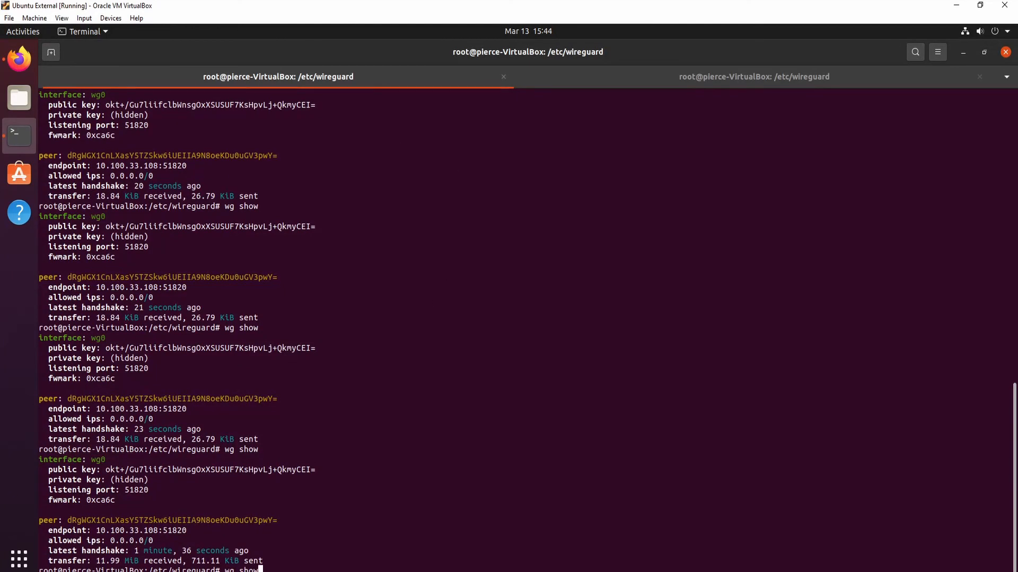
{"action": "key", "text": "Return"}
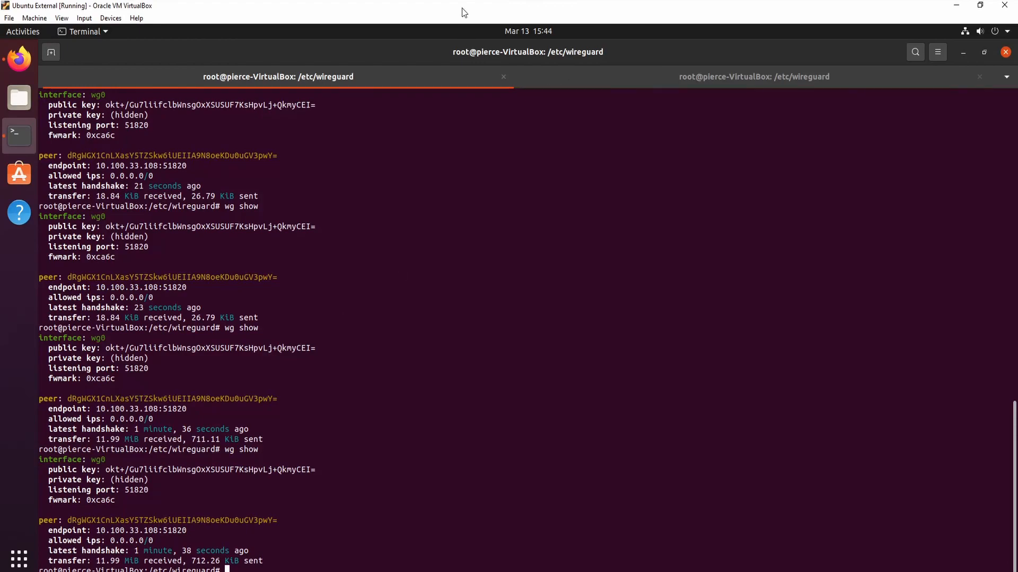
{"action": "key", "text": "alt+Tab"}
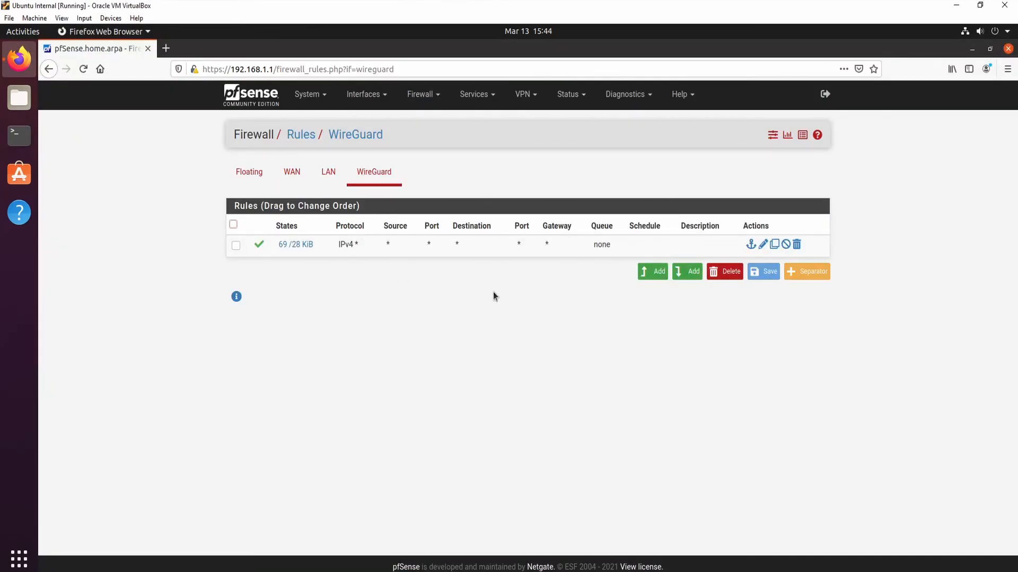
{"action": "key", "text": "alt+Tab"}
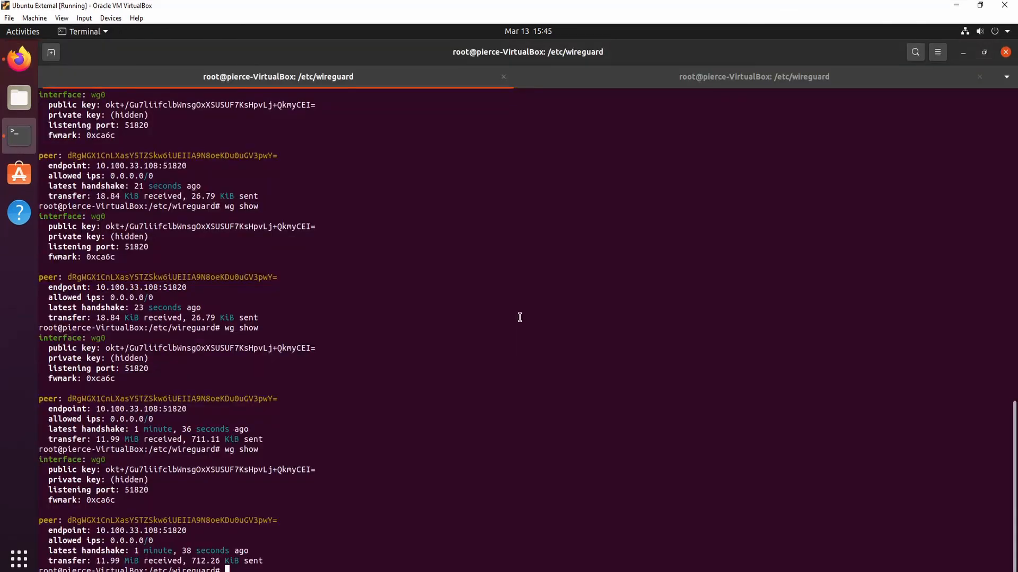